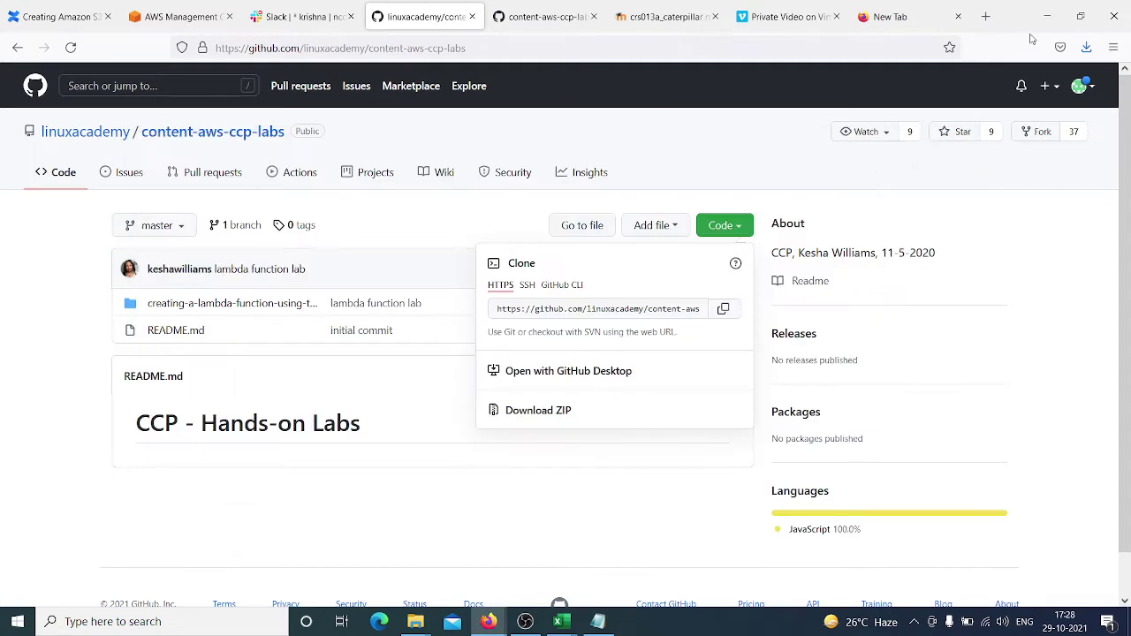
- Locate the downloaded content-aws-ccp-labs-master.zip in its folder, then put the folder window out of the way
left_click(1086, 47)
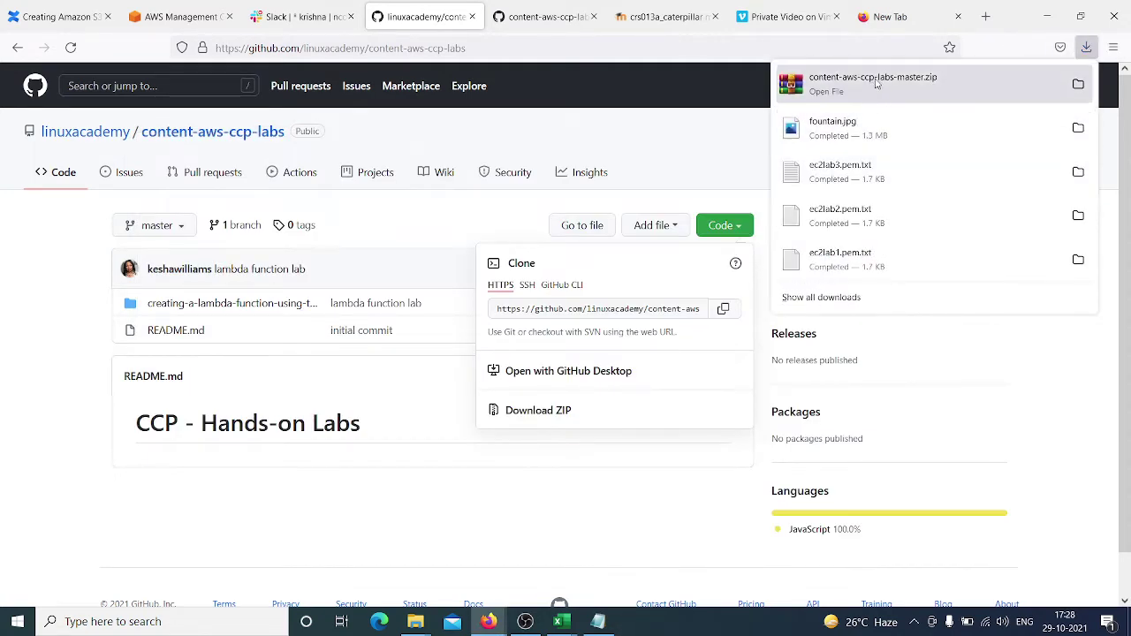
left_click(1078, 85)
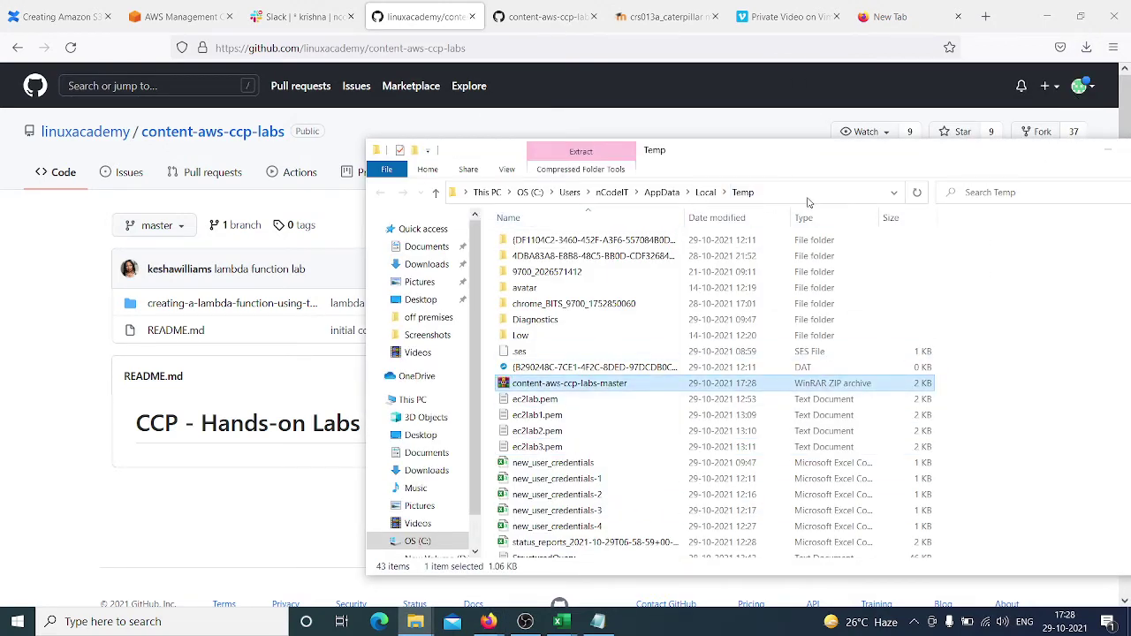
left_click(1111, 158)
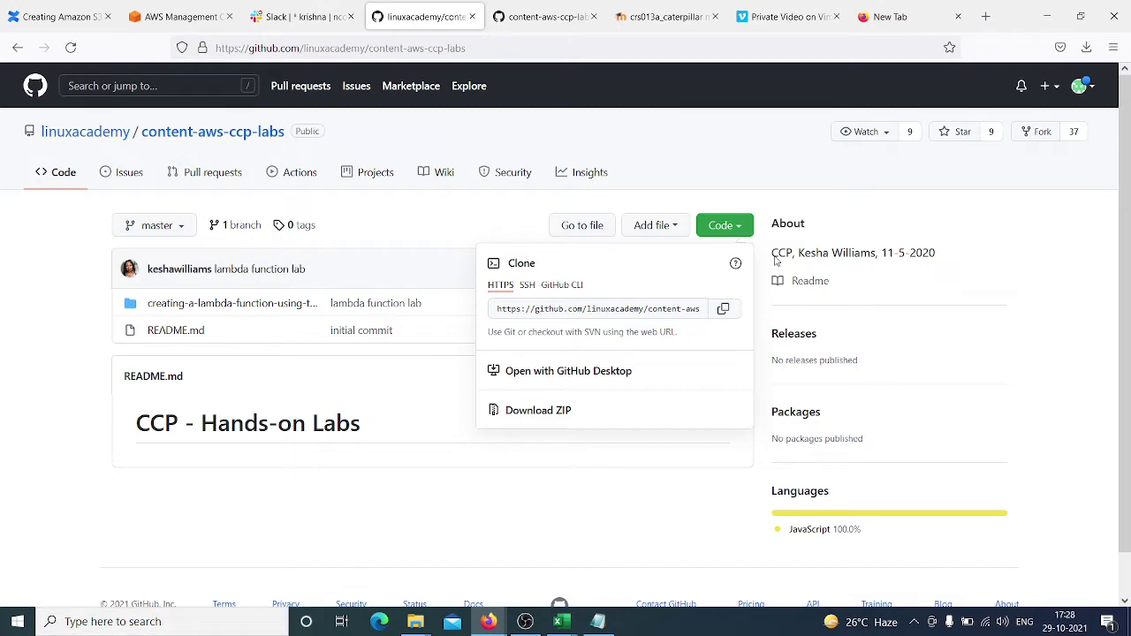
- Shrink the browser window and review the lab instructions on enabling versioning, uploading another image and listing versions
left_click(1079, 16)
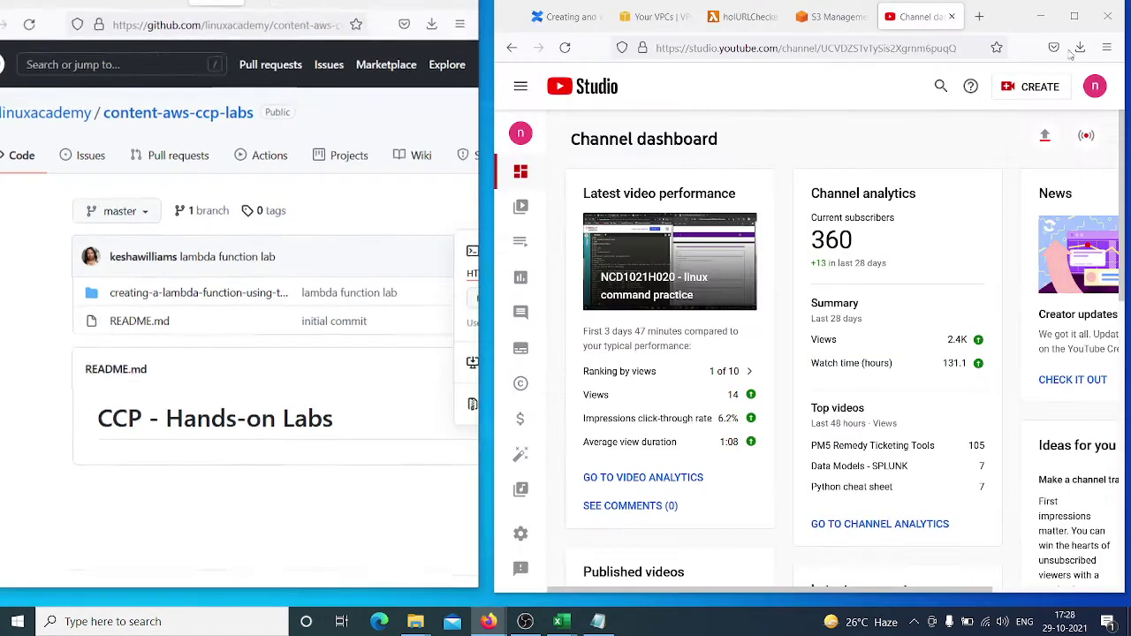
left_click(80, 22)
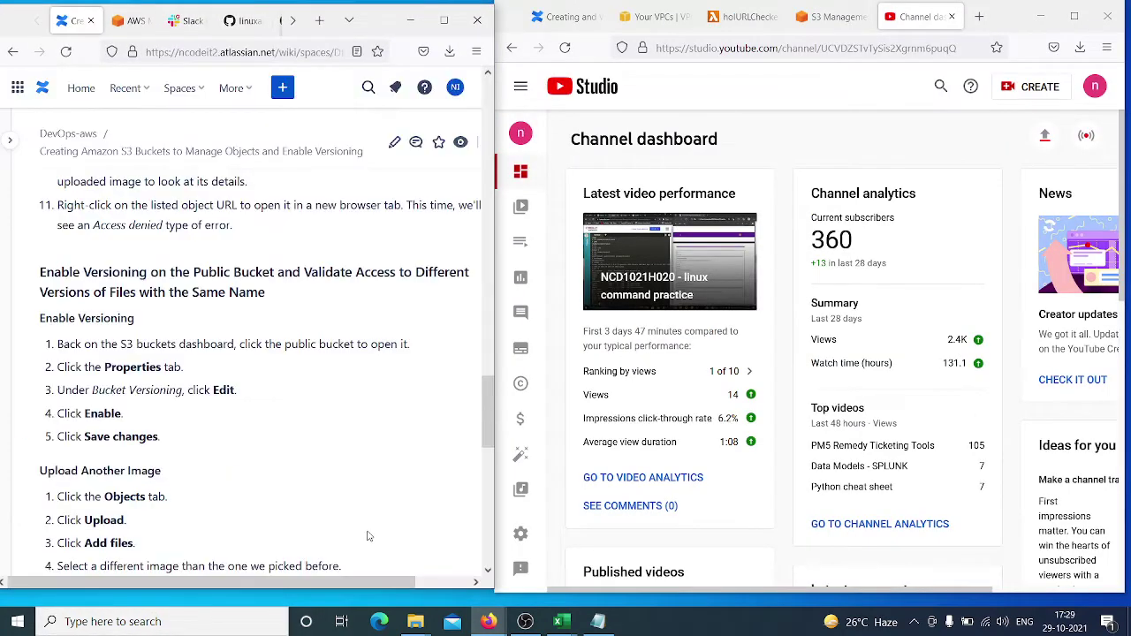
scroll(252, 449, "down", 6)
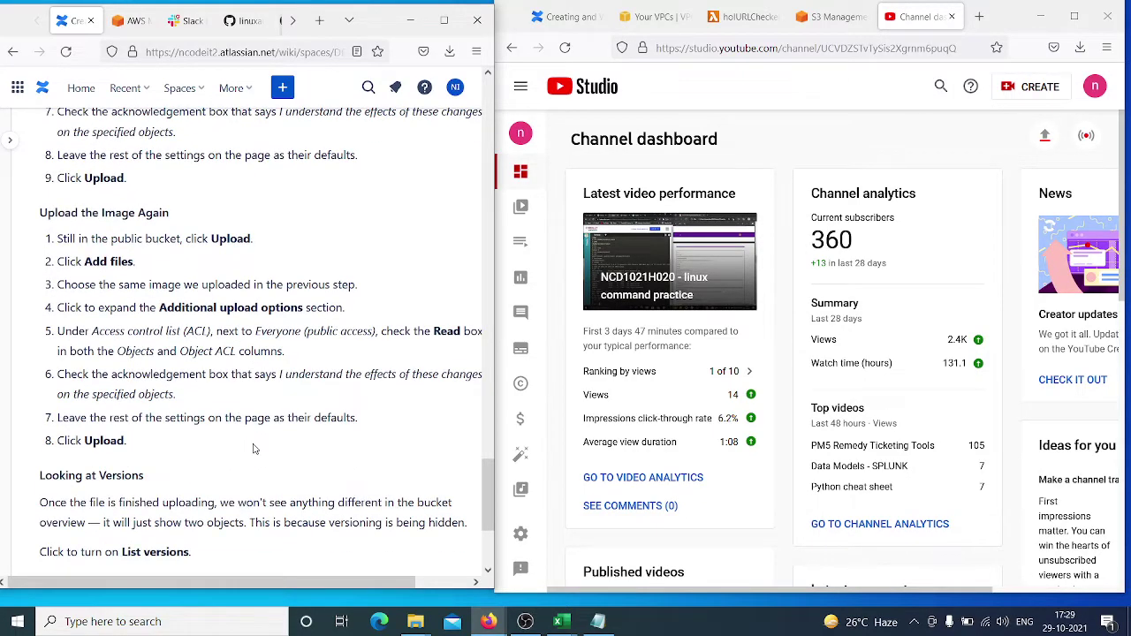
scroll(252, 448, "down", 2)
scroll(253, 449, "up", 1)
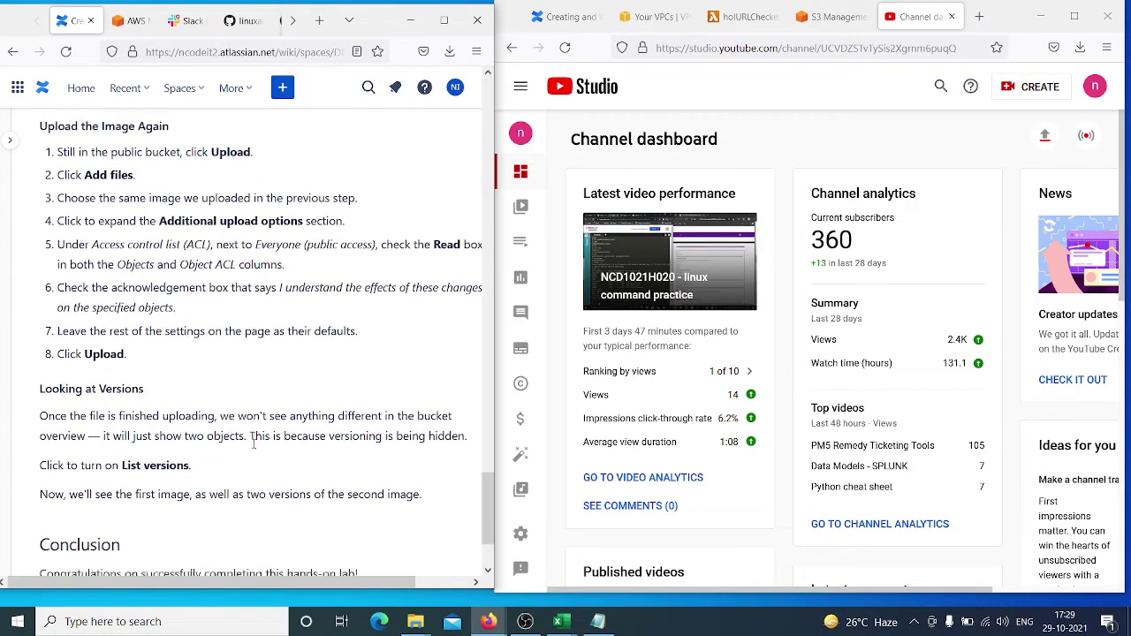
scroll(253, 446, "down", 1)
scroll(253, 446, "up", 5)
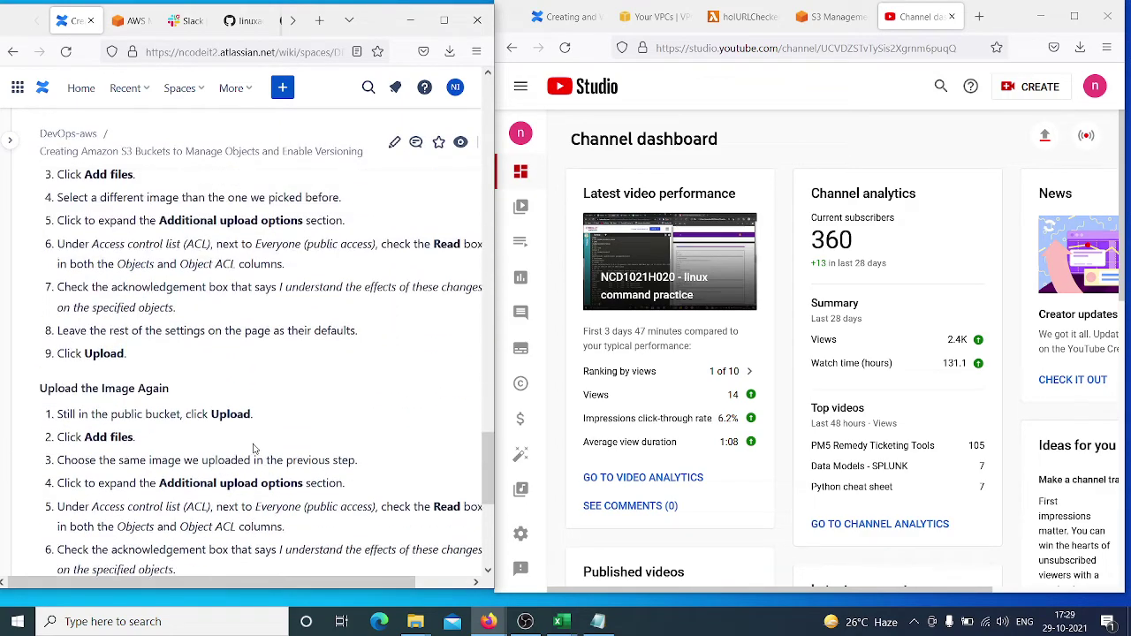
scroll(253, 449, "up", 4)
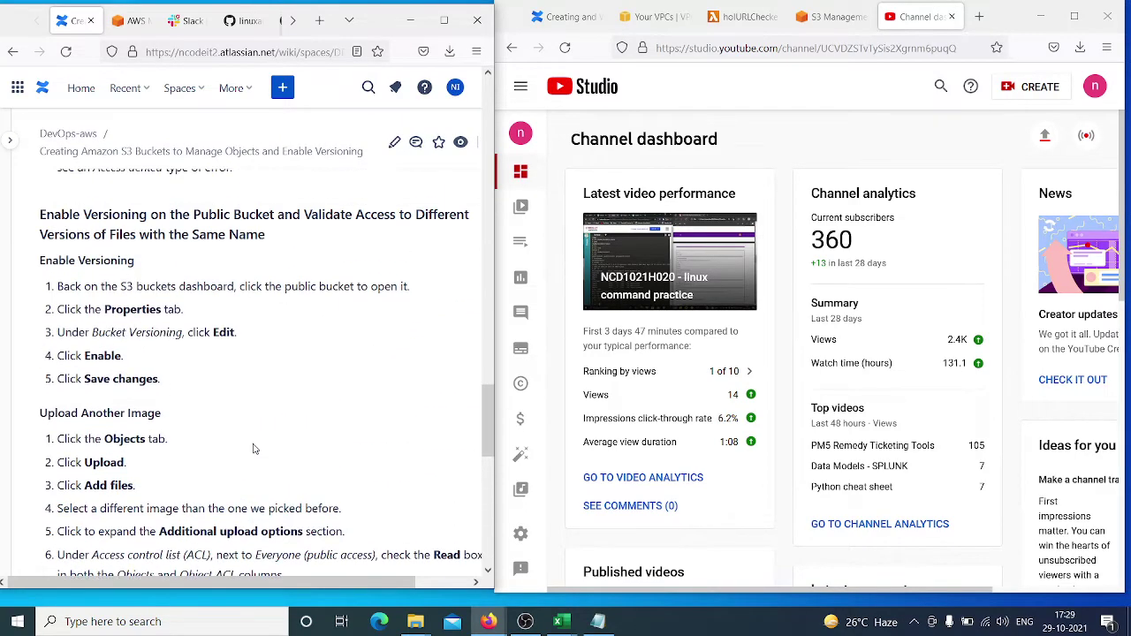
scroll(252, 449, "up", 1)
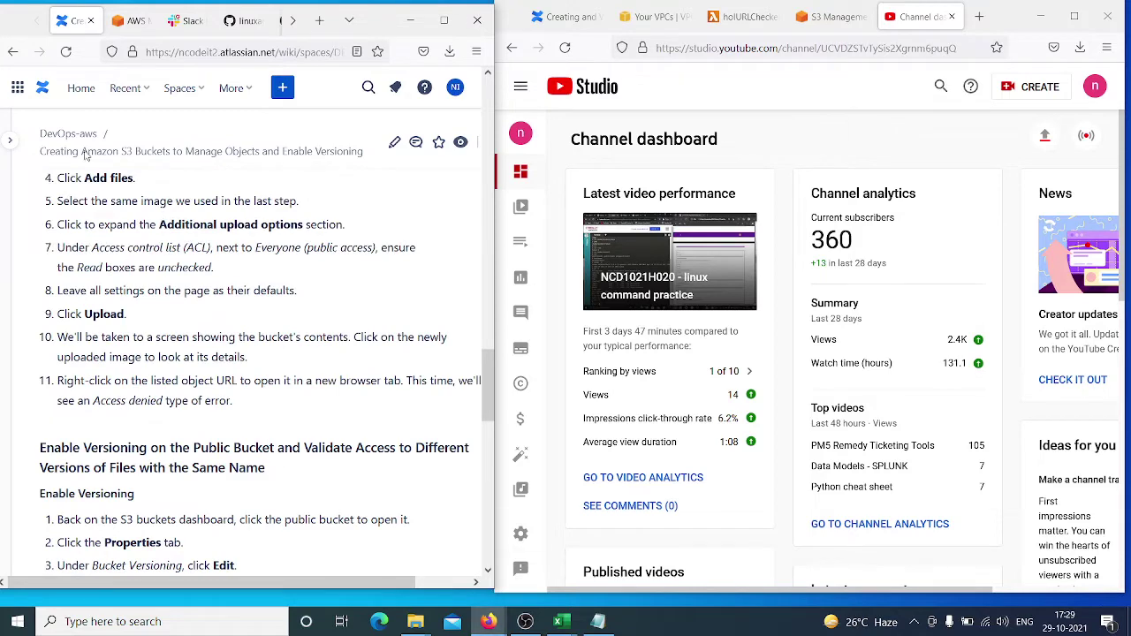
- Reply "ok mam" in the devops-cloud Slack channel
left_click(188, 21)
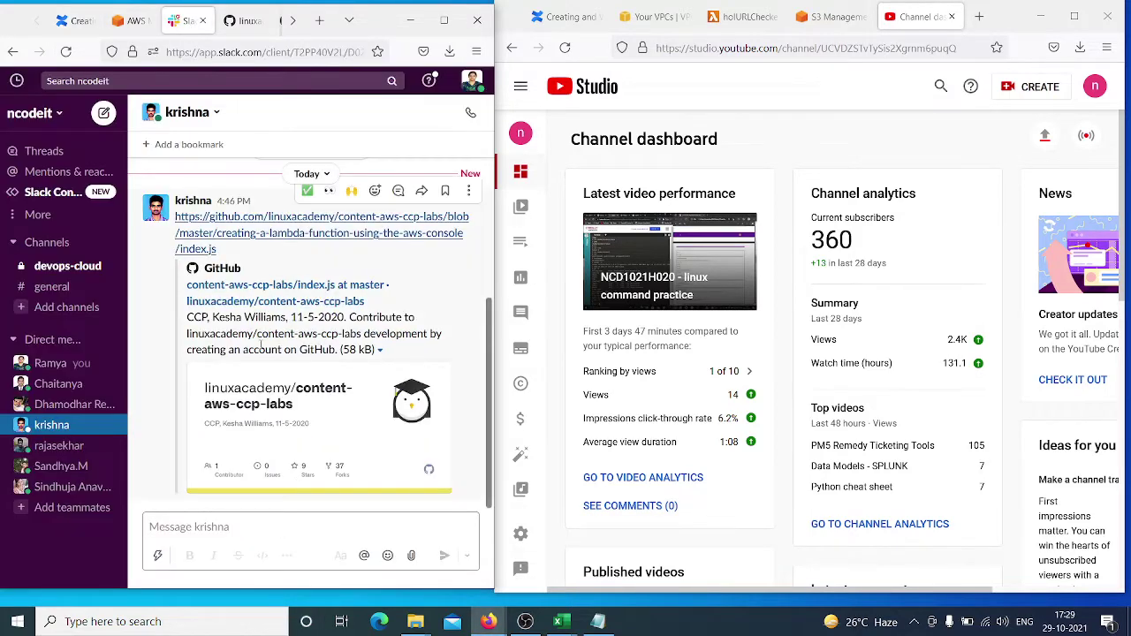
left_click(68, 266)
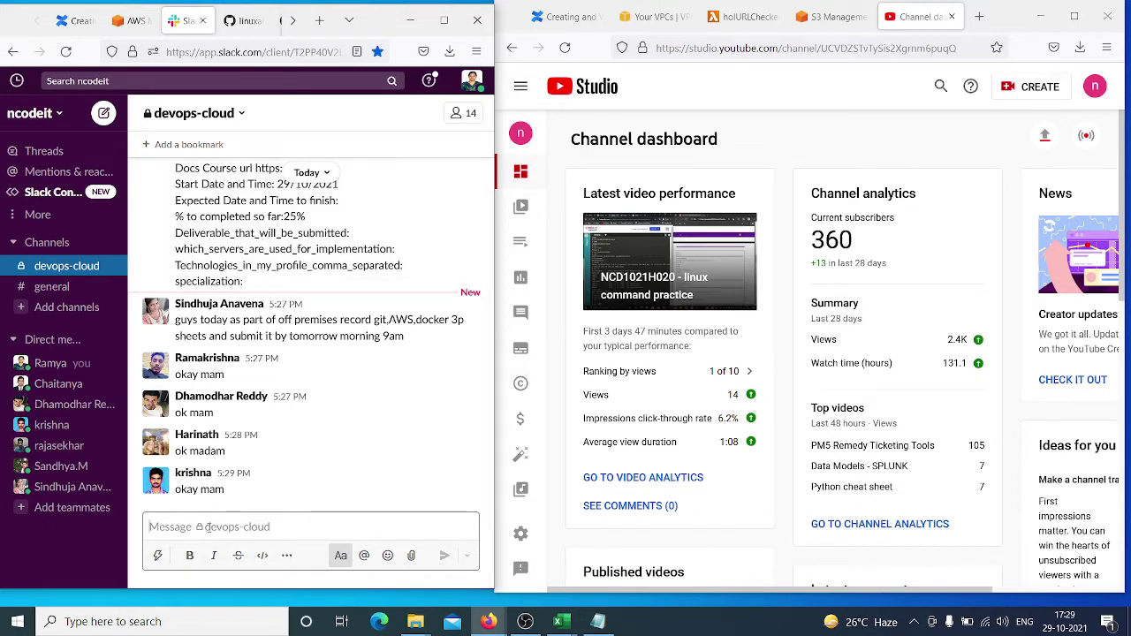
type("ok mam")
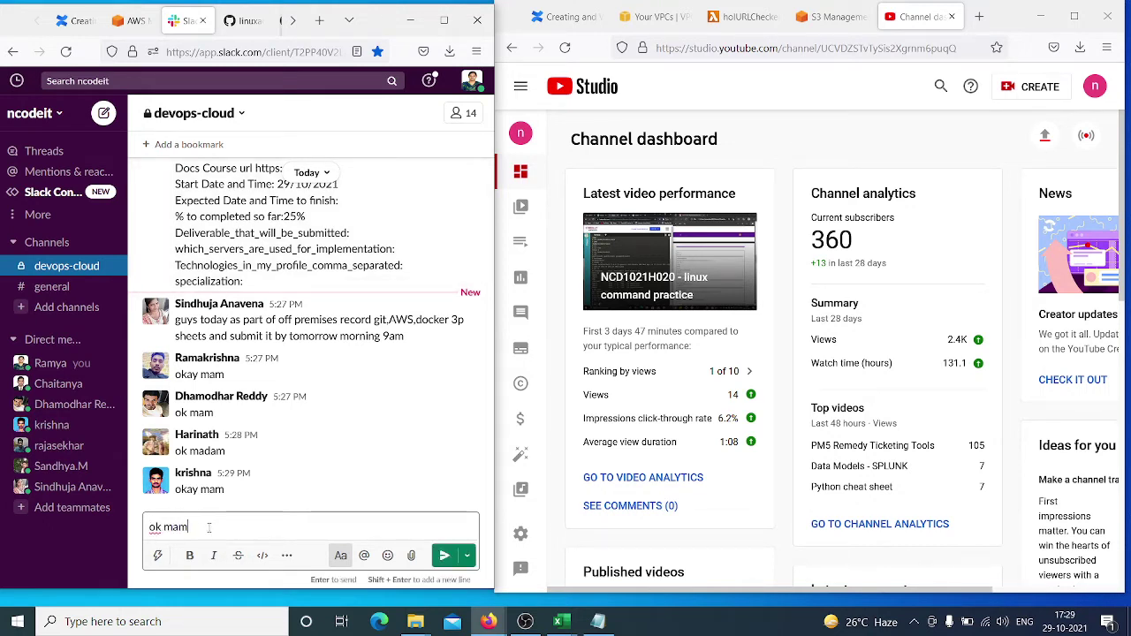
key("Return")
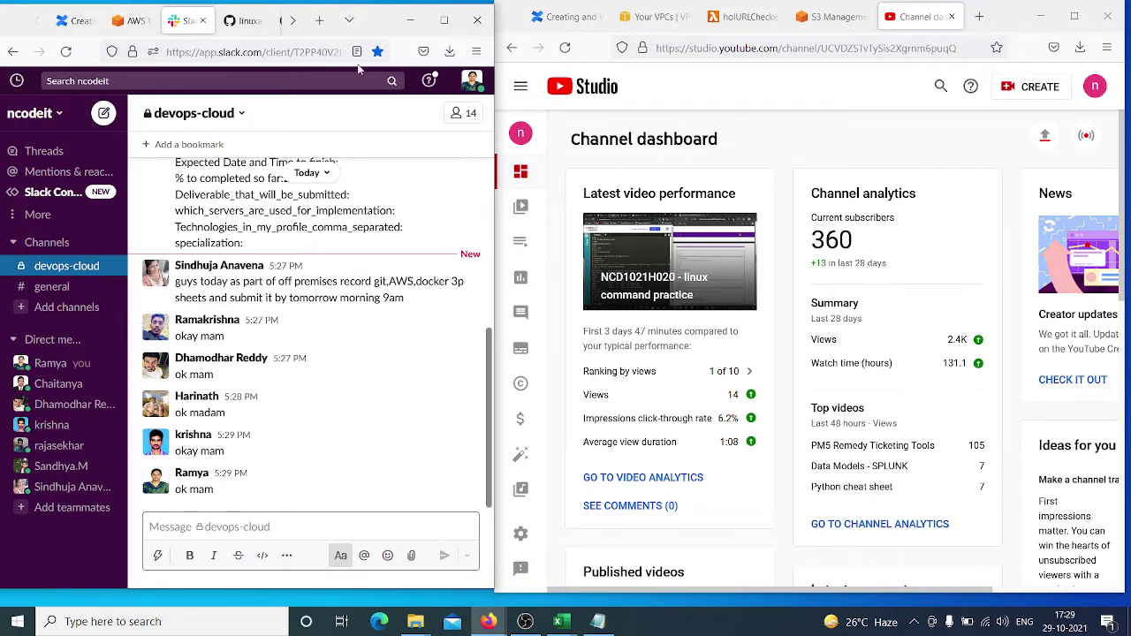
- Bring up the "Upload File in Public Bucket" instructions and check the S3 upload page of bucket scubasyndromepublic123
left_click(77, 20)
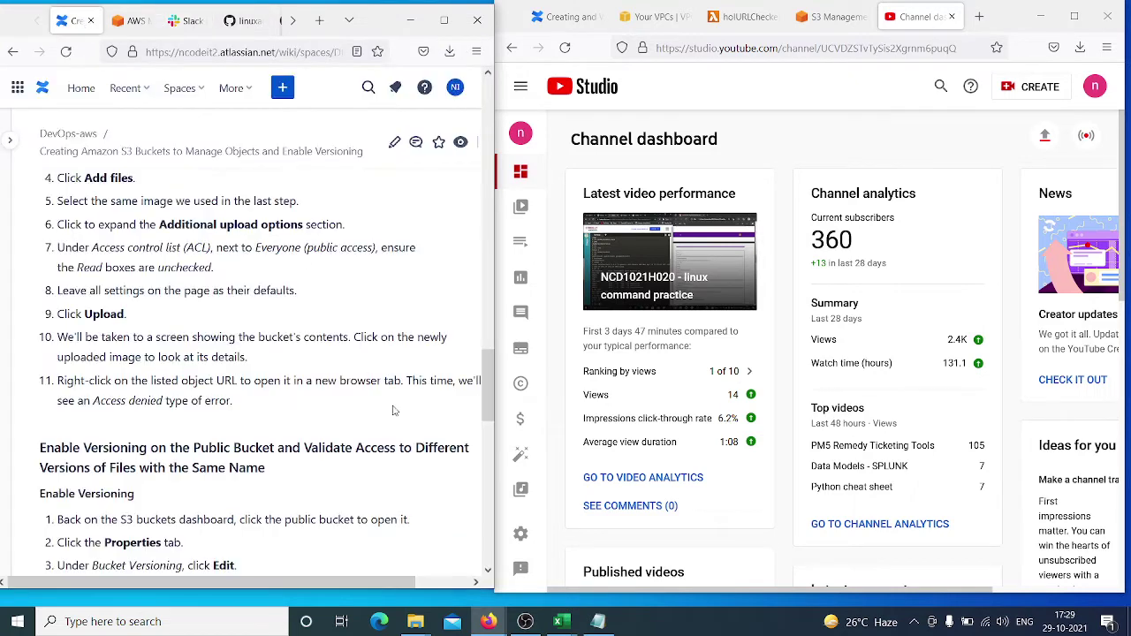
scroll(309, 403, "down", 2)
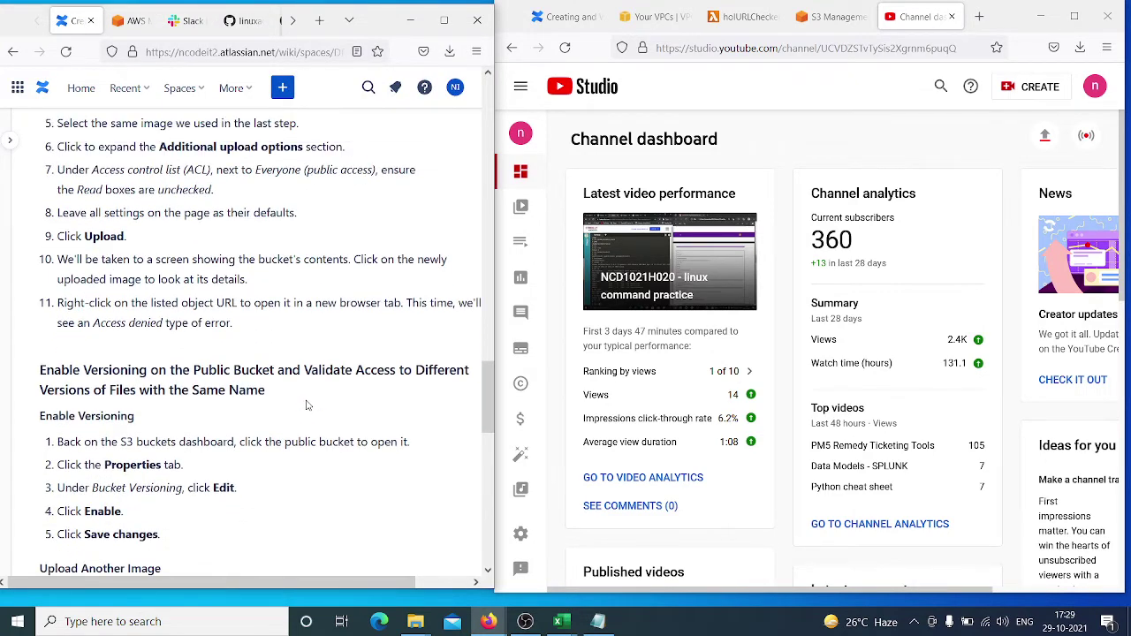
scroll(306, 405, "up", 10)
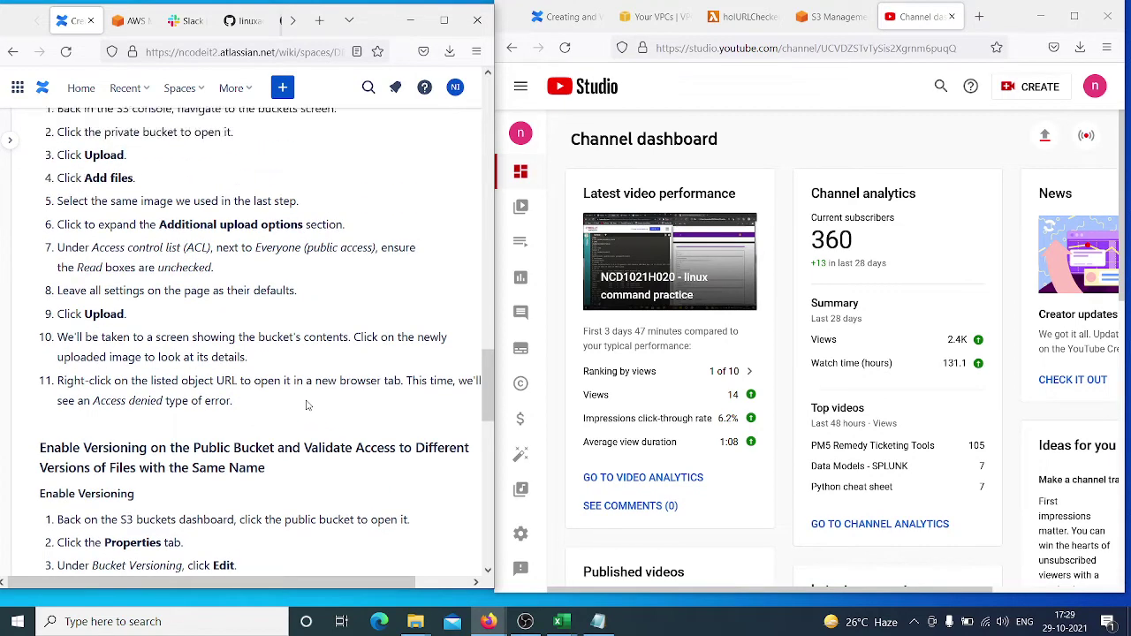
scroll(306, 404, "up", 4)
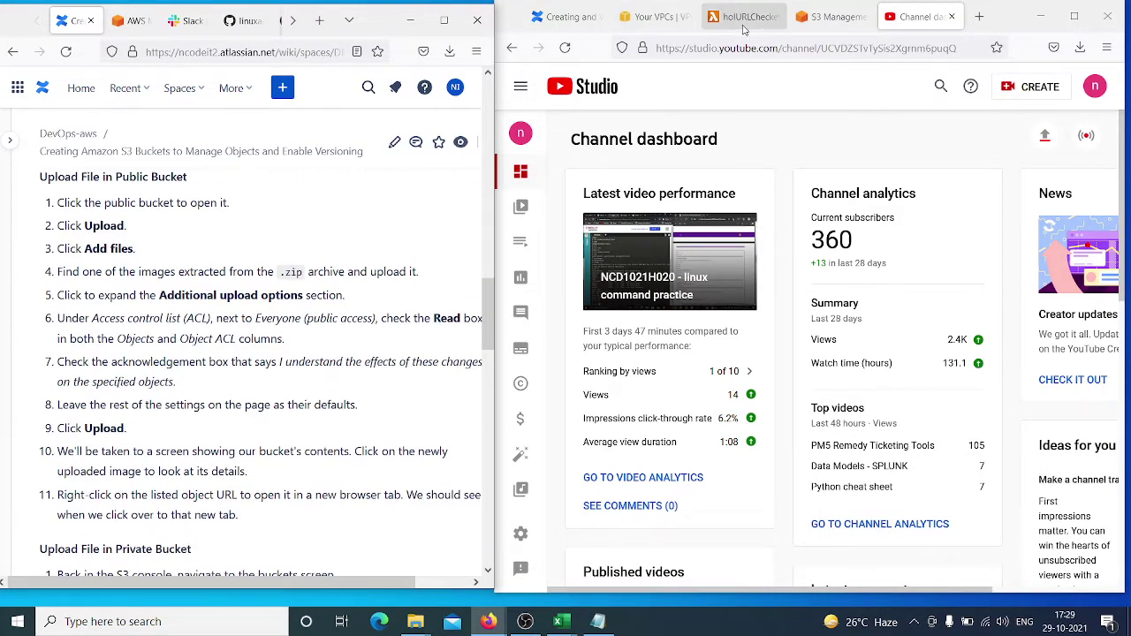
left_click(853, 26)
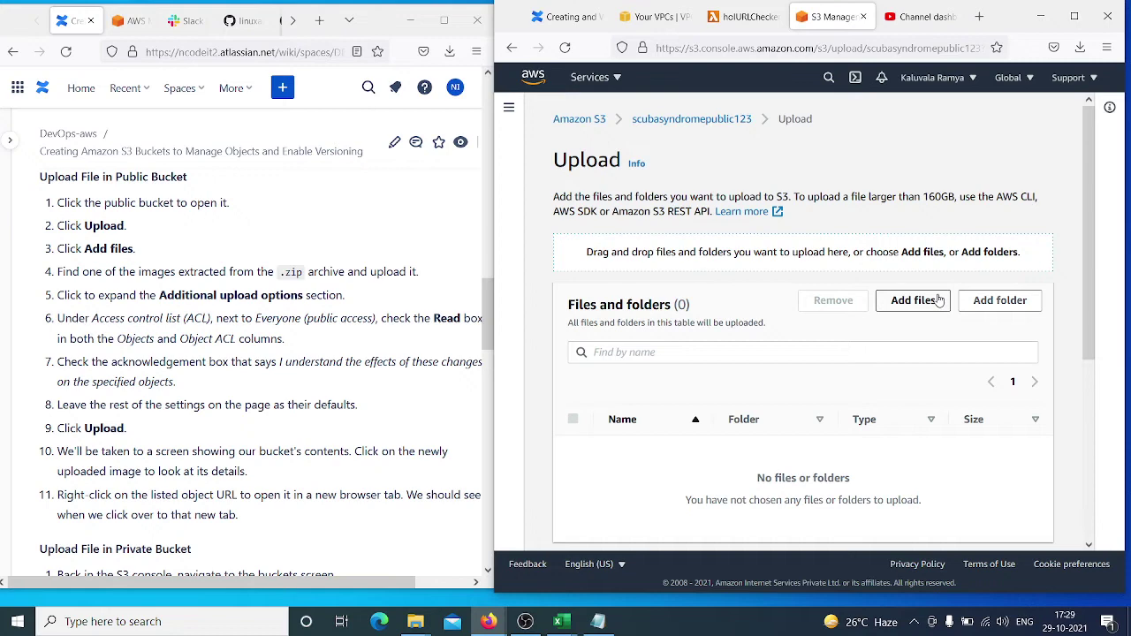
scroll(857, 440, "down", 3)
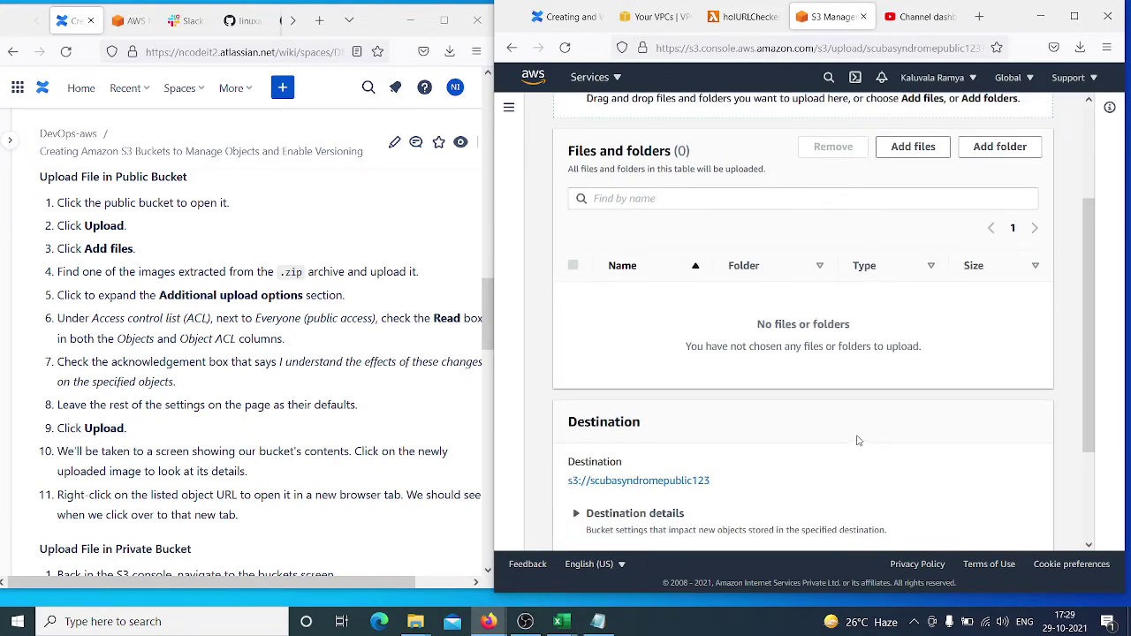
scroll(857, 440, "up", 3)
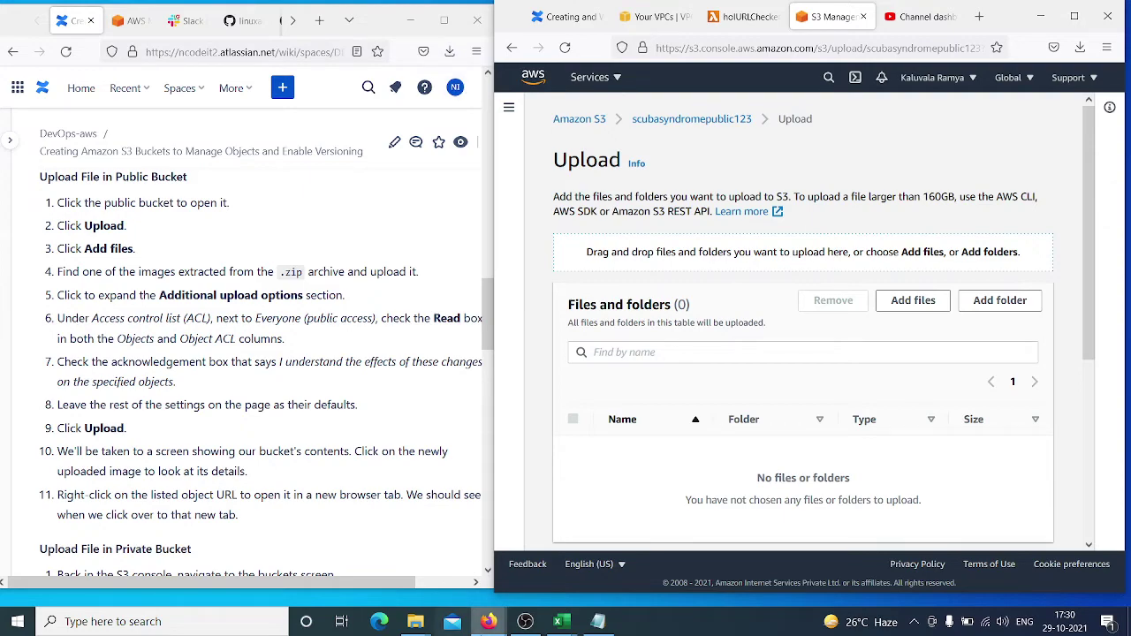
- Extract the content-aws-ccp-labs-master ZIP archive directly into the Temp folder
mouse_move(425, 628)
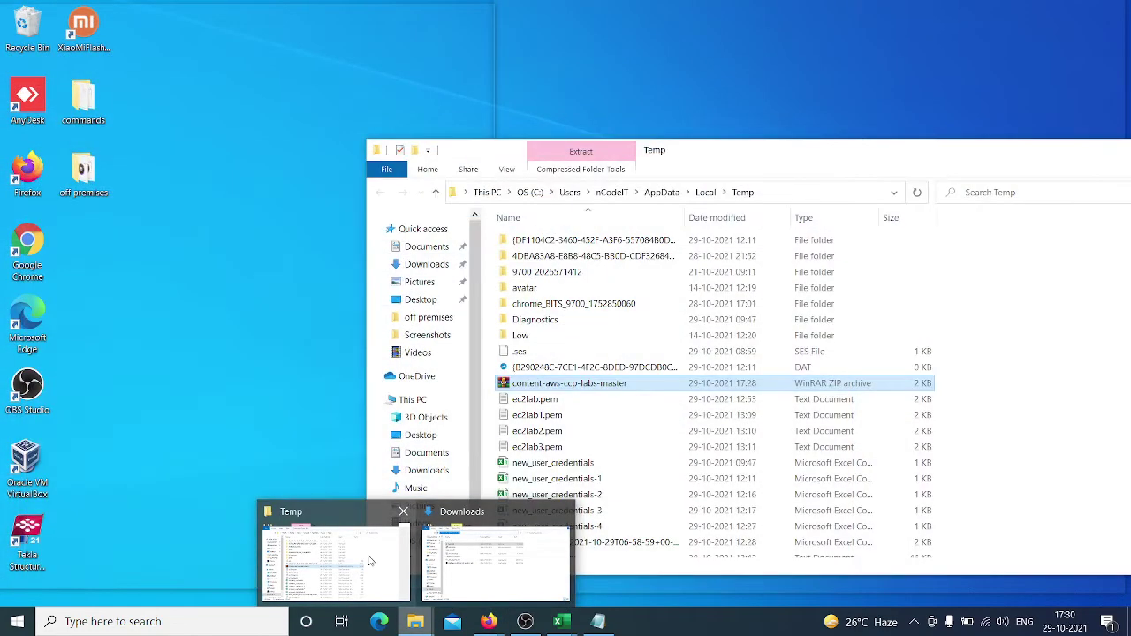
left_click(370, 561)
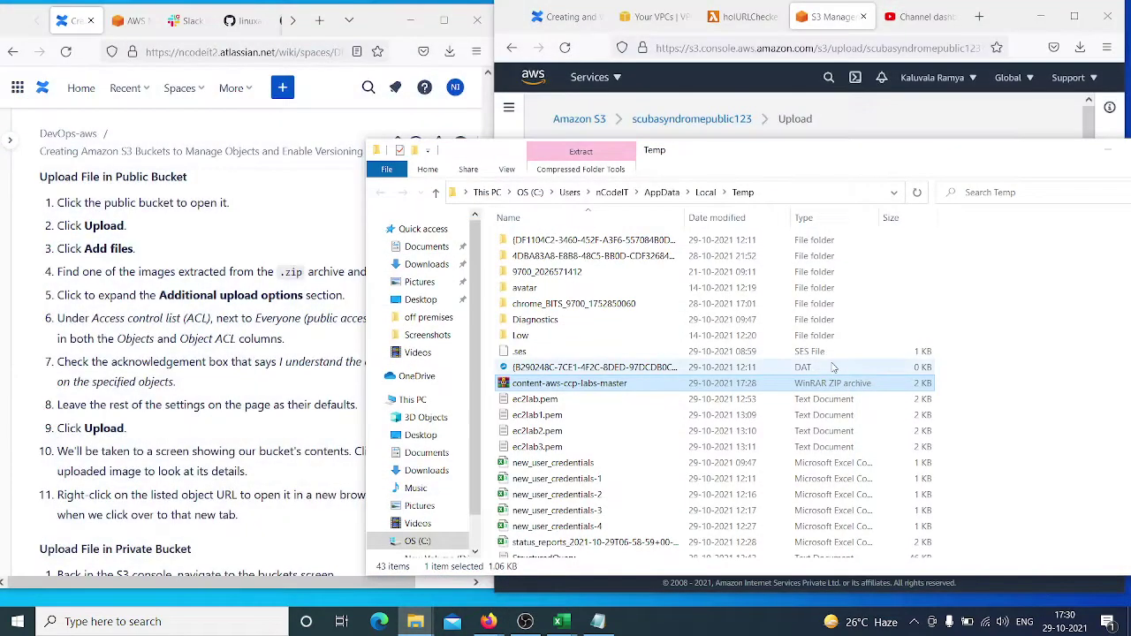
left_click(808, 370)
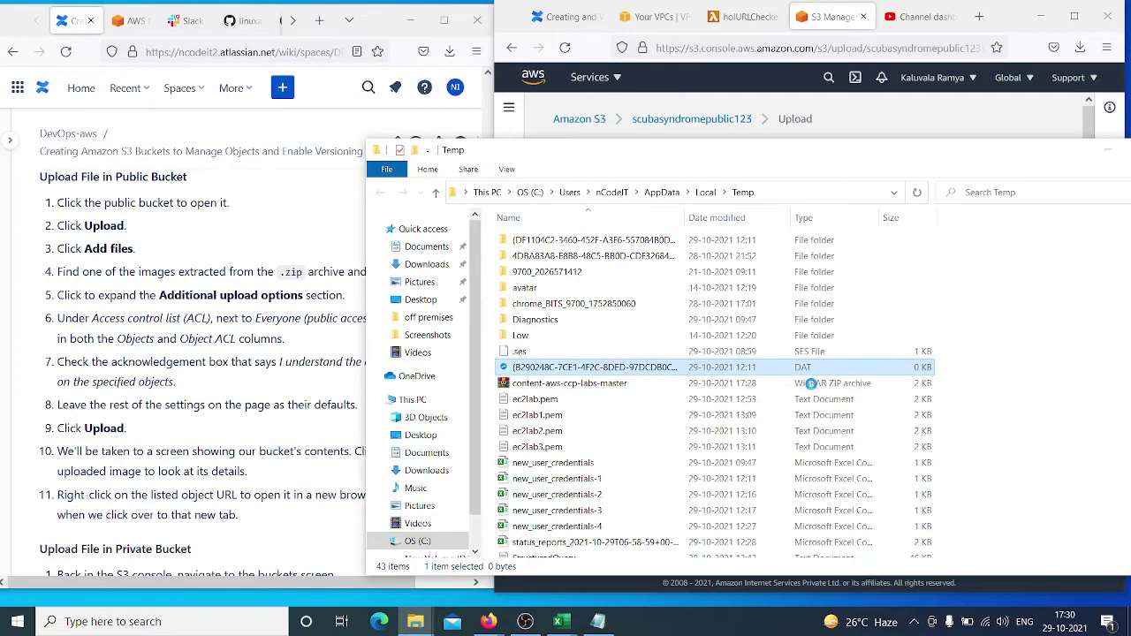
left_click_drag(903, 384, 715, 391)
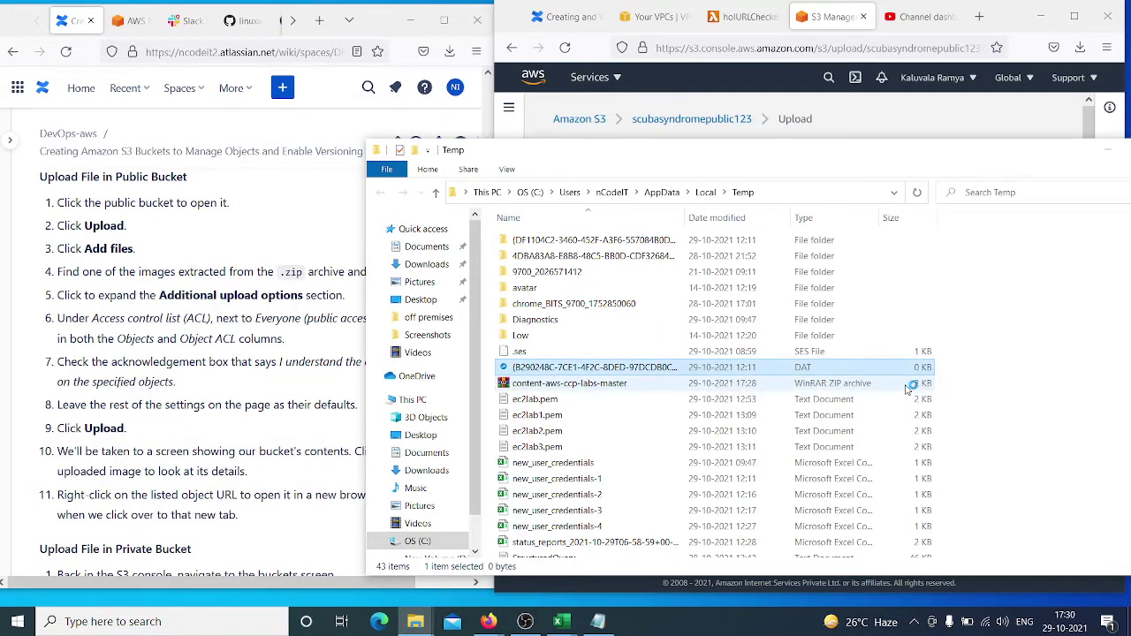
left_click(702, 160)
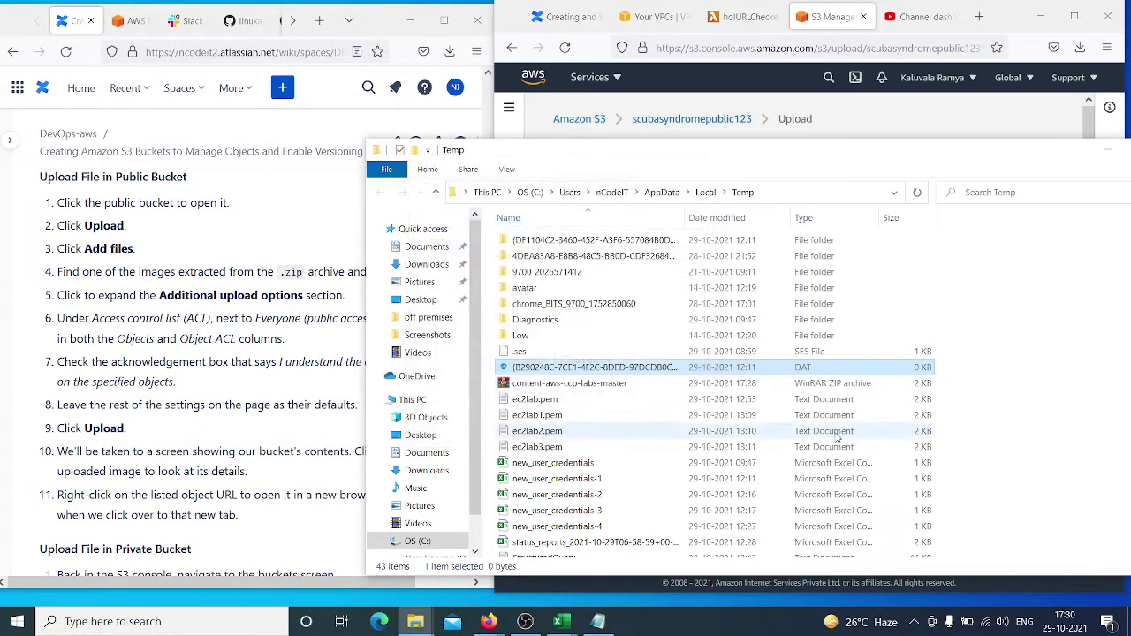
left_click(814, 384)
right_click(814, 384)
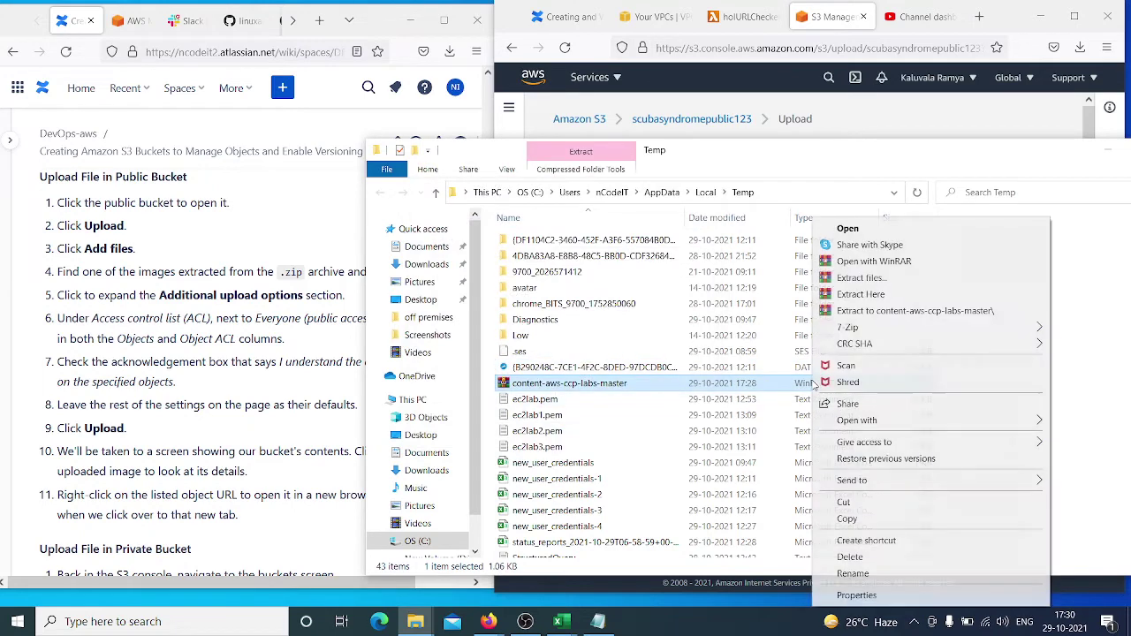
left_click(870, 296)
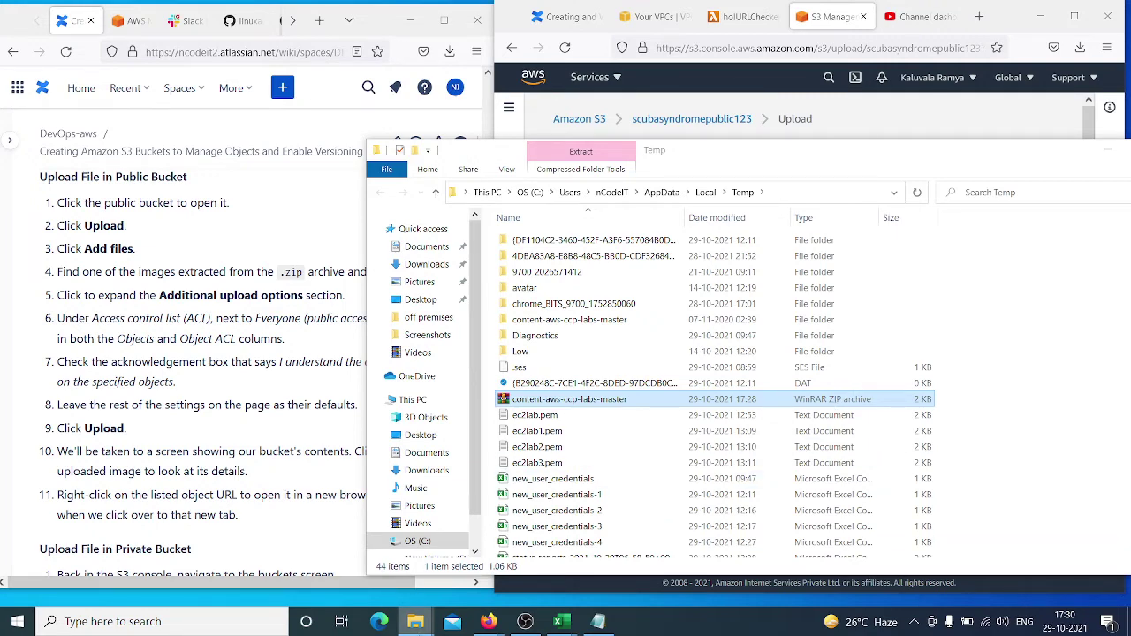
mouse_move(415, 621)
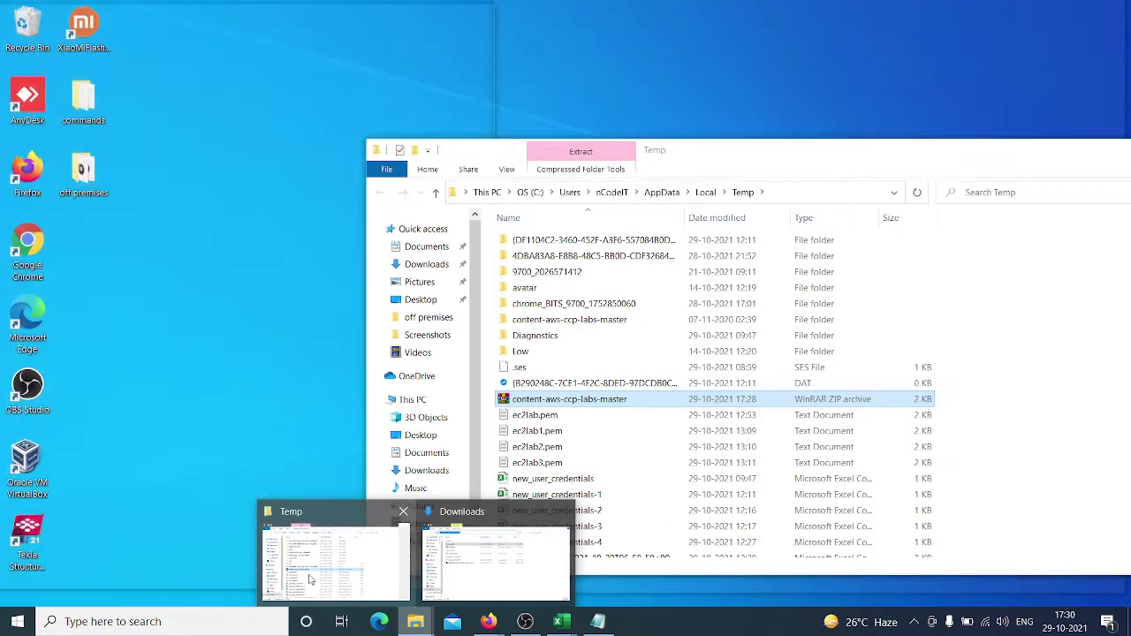
mouse_move(469, 579)
mouse_move(315, 565)
mouse_move(534, 555)
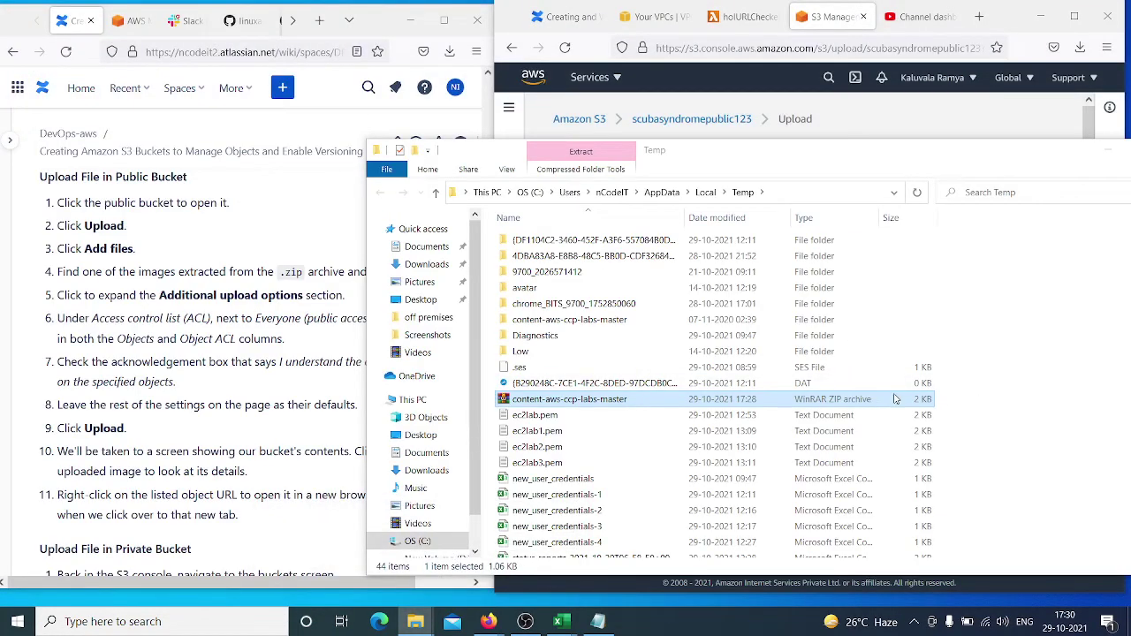
right_click(894, 399)
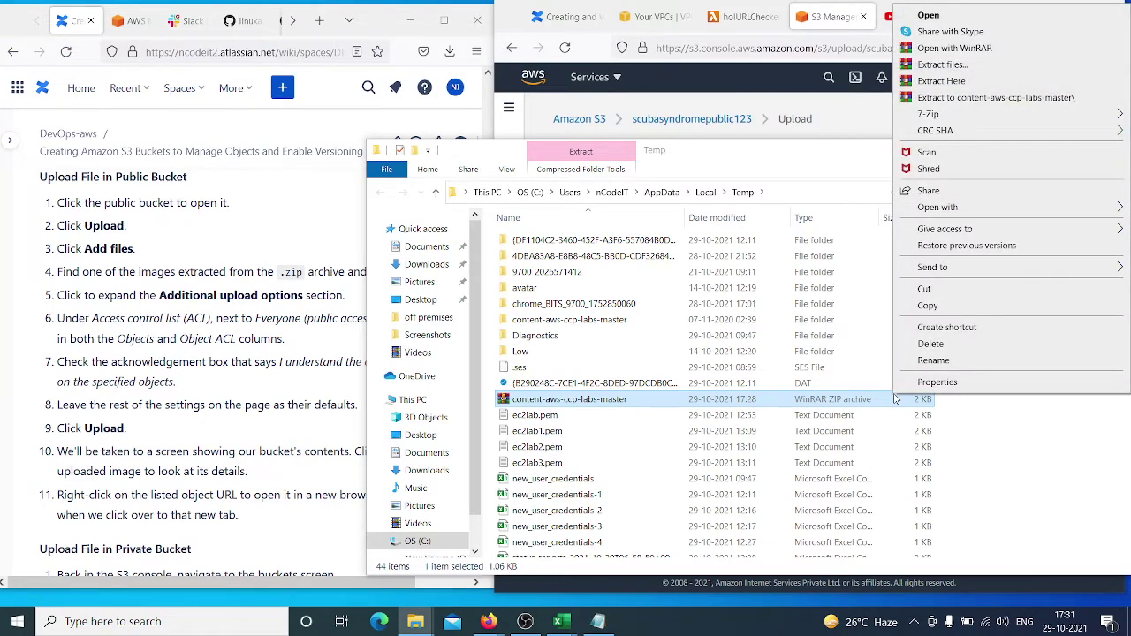
left_click(961, 67)
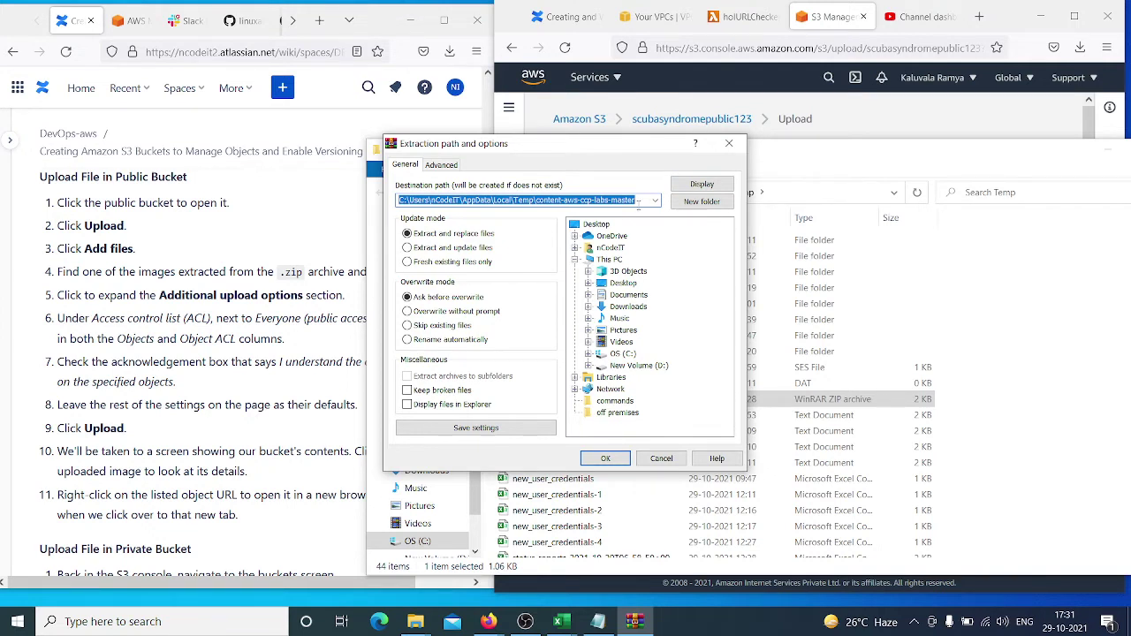
left_click(637, 202)
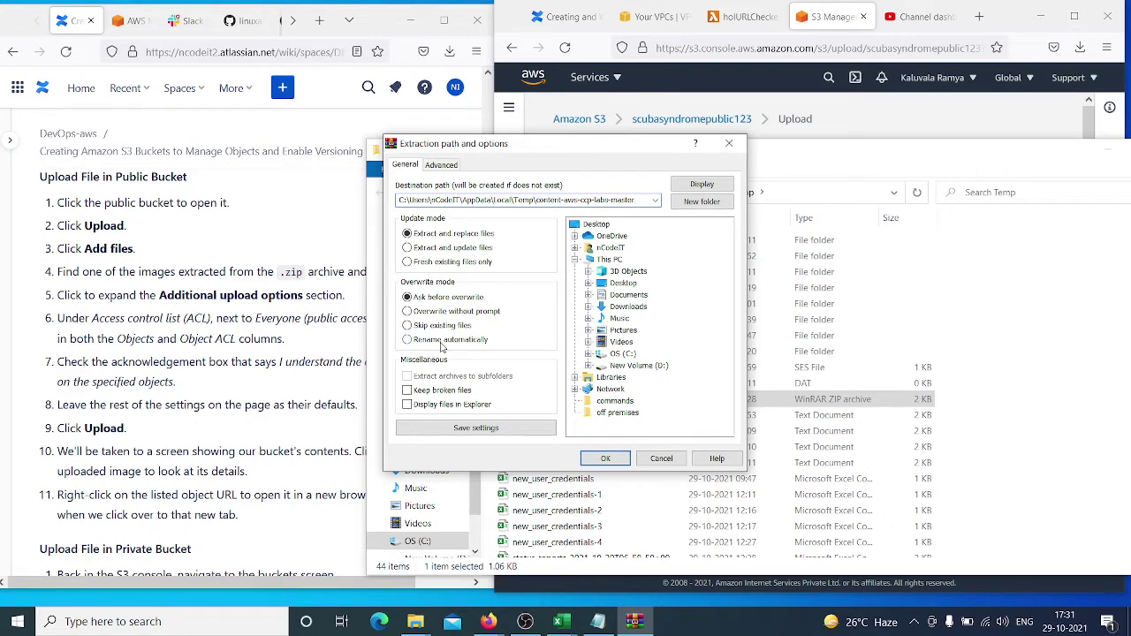
left_click(729, 152)
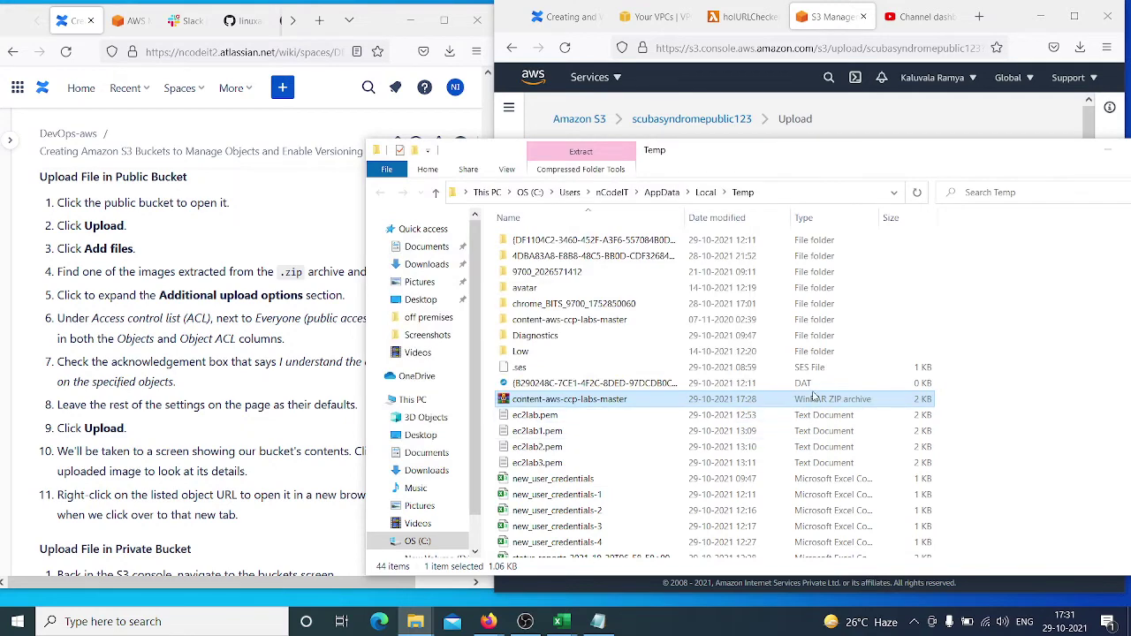
- Extract the content-aws-ccp-labs-master ZIP archive into the content-aws-ccp-labs-master folder on the Desktop, using a custom destination path
right_click(813, 398)
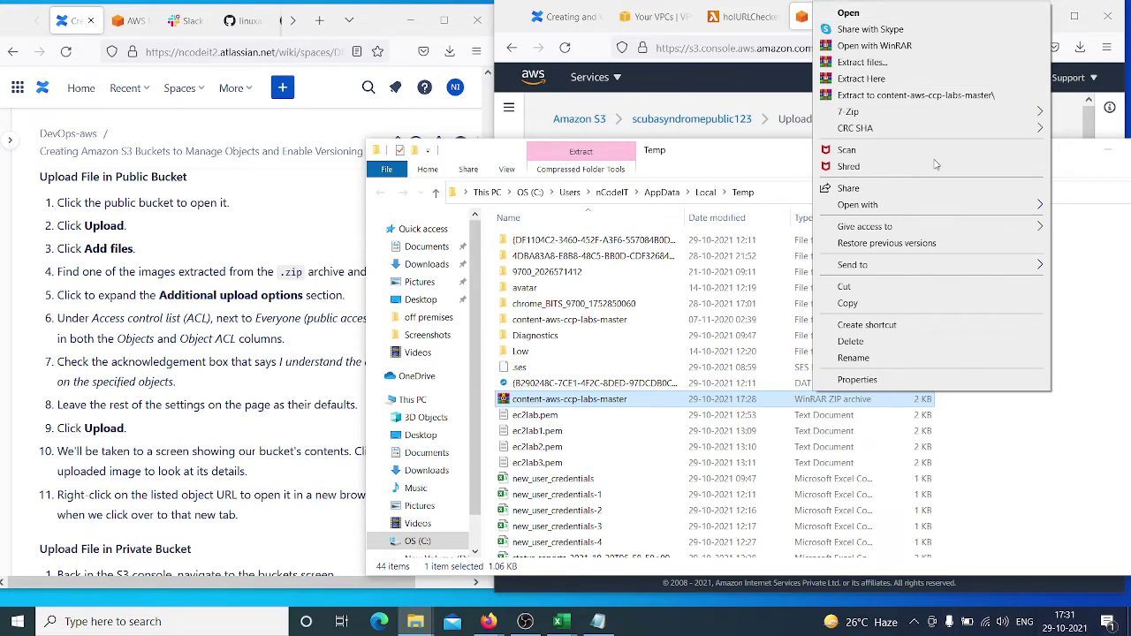
left_click(1079, 383)
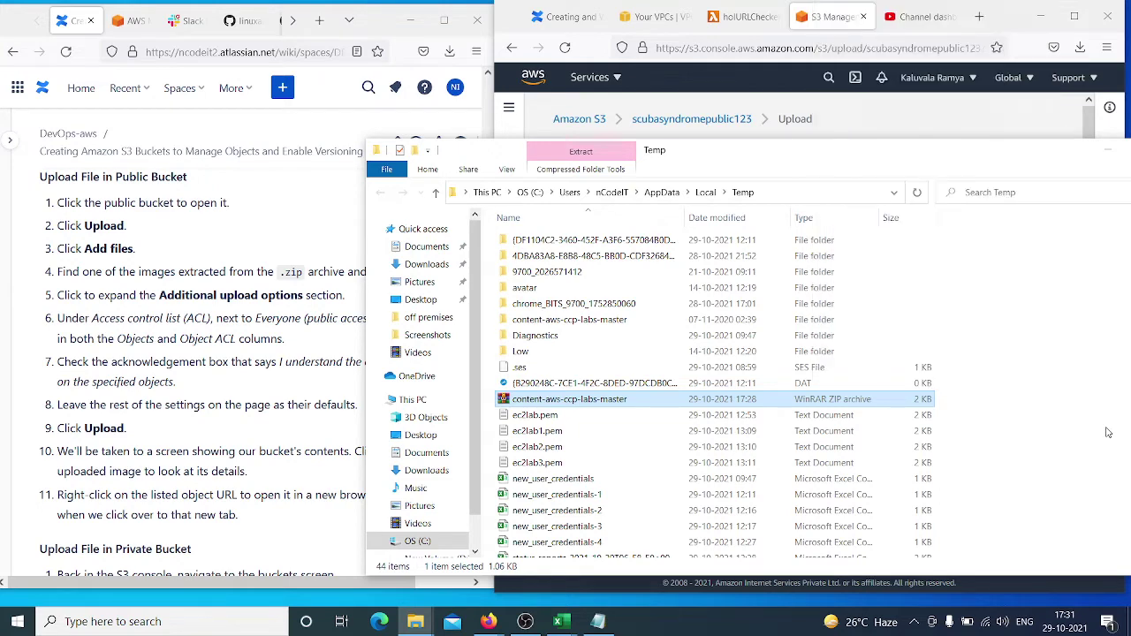
left_click(814, 403)
right_click(815, 404)
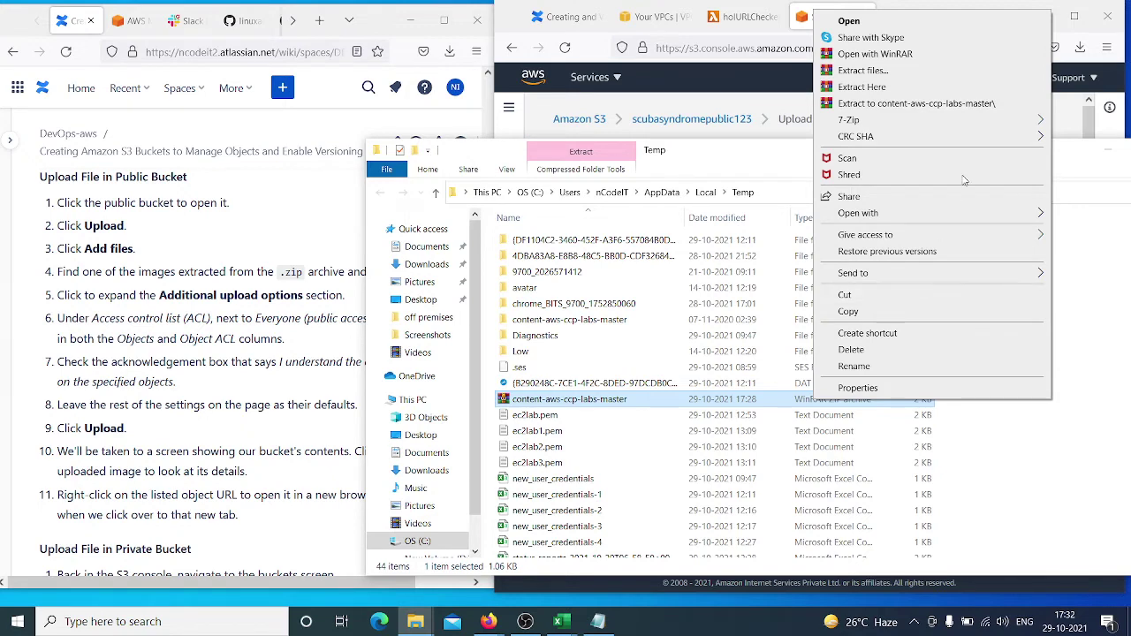
mouse_move(923, 117)
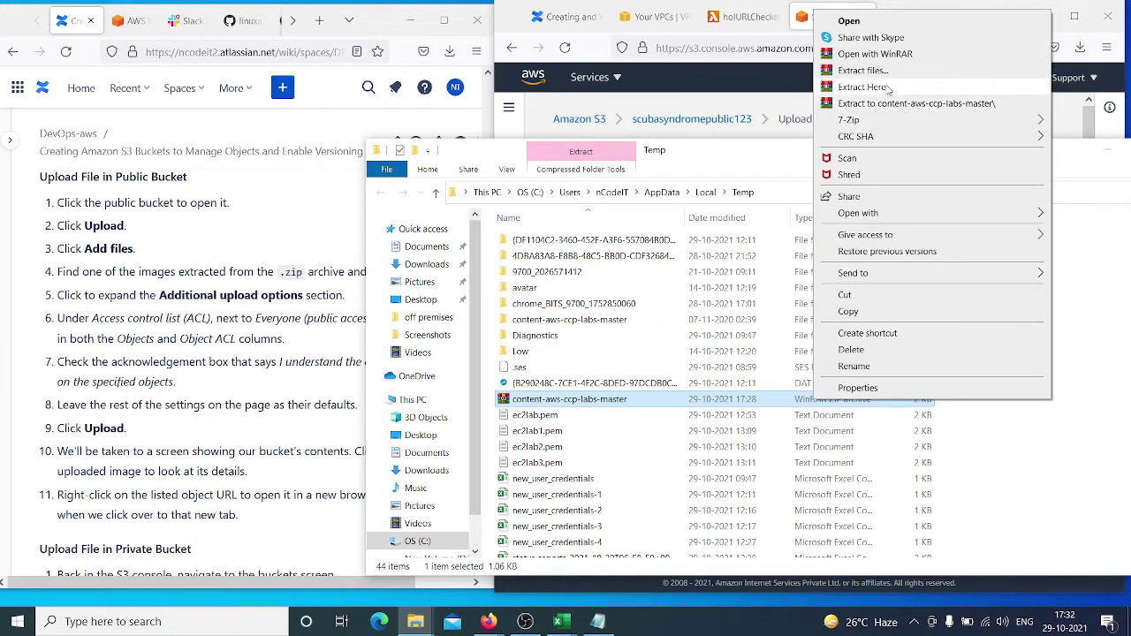
left_click(870, 71)
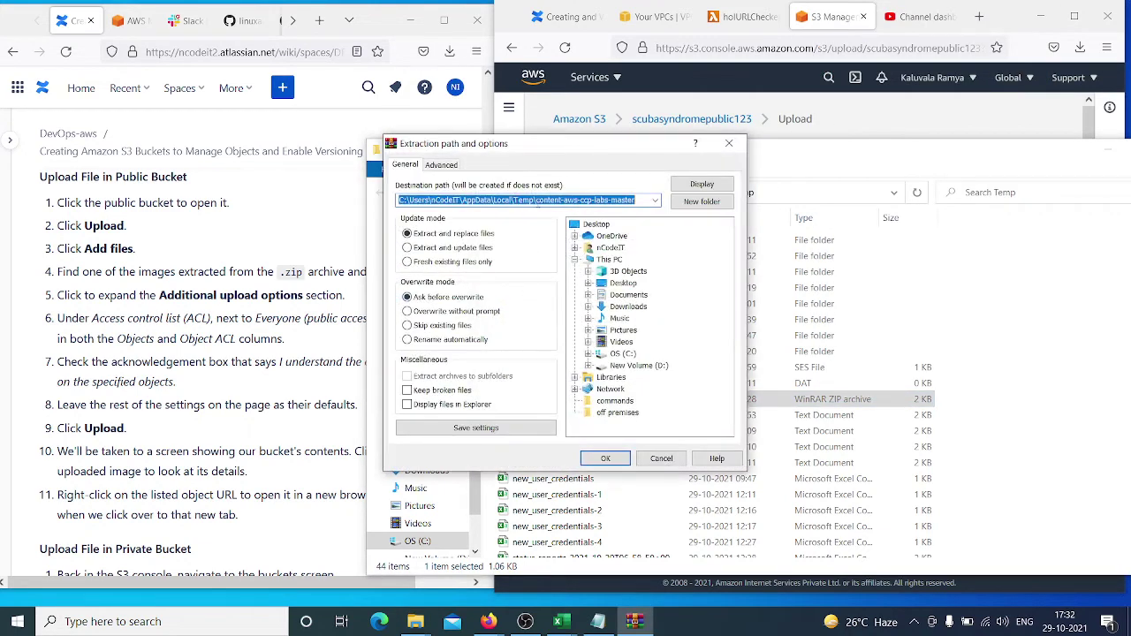
left_click(621, 283)
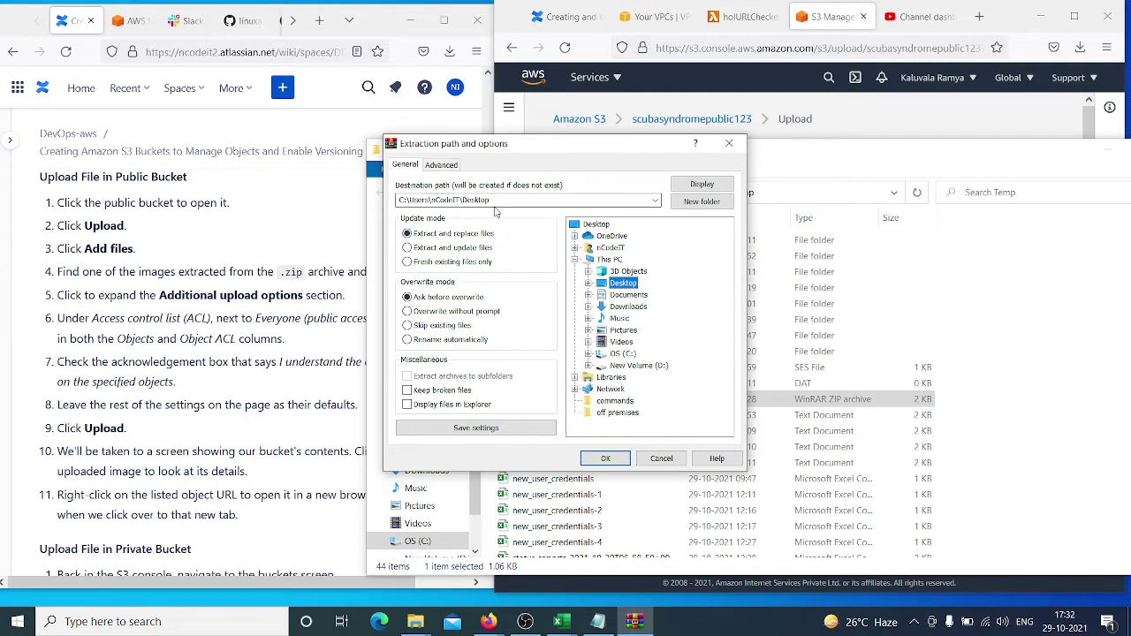
triple_click(504, 201)
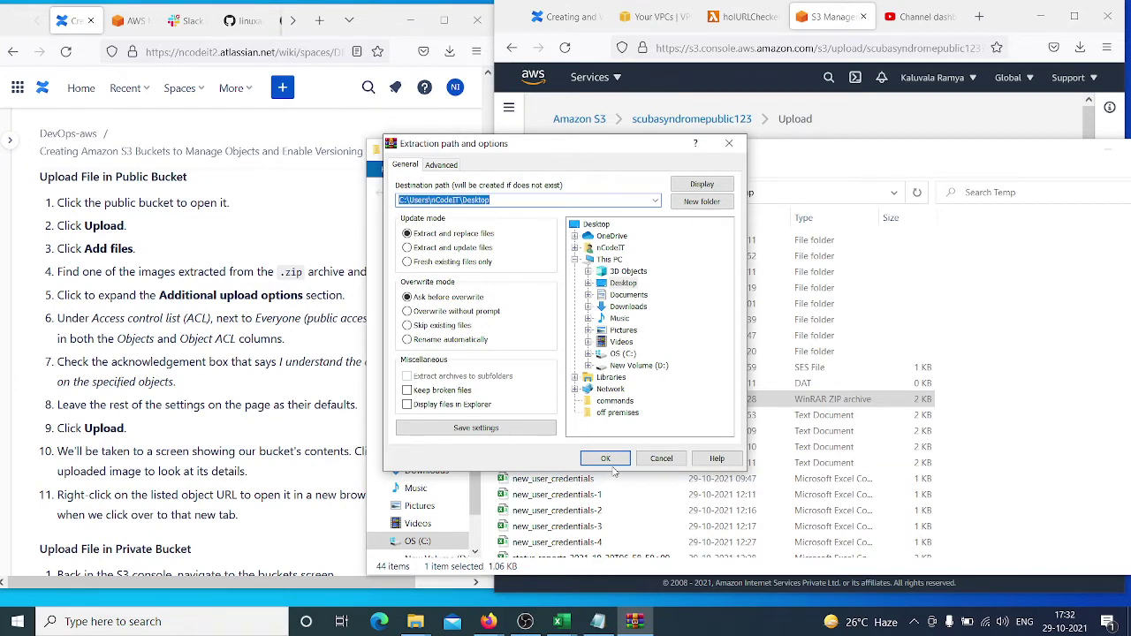
left_click(720, 203)
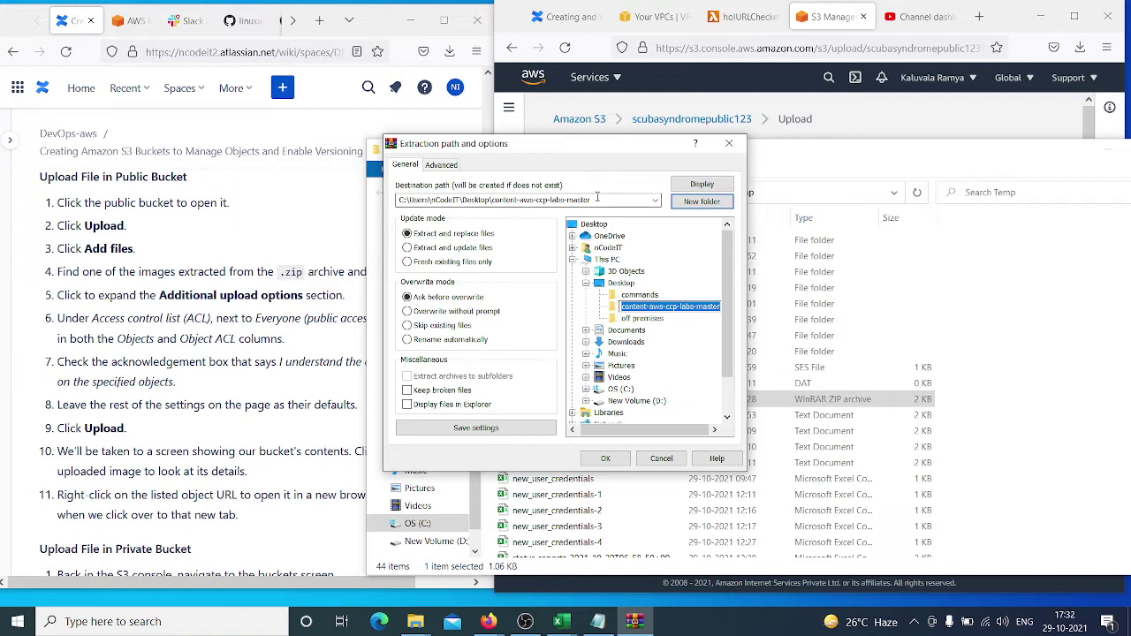
left_click(606, 459)
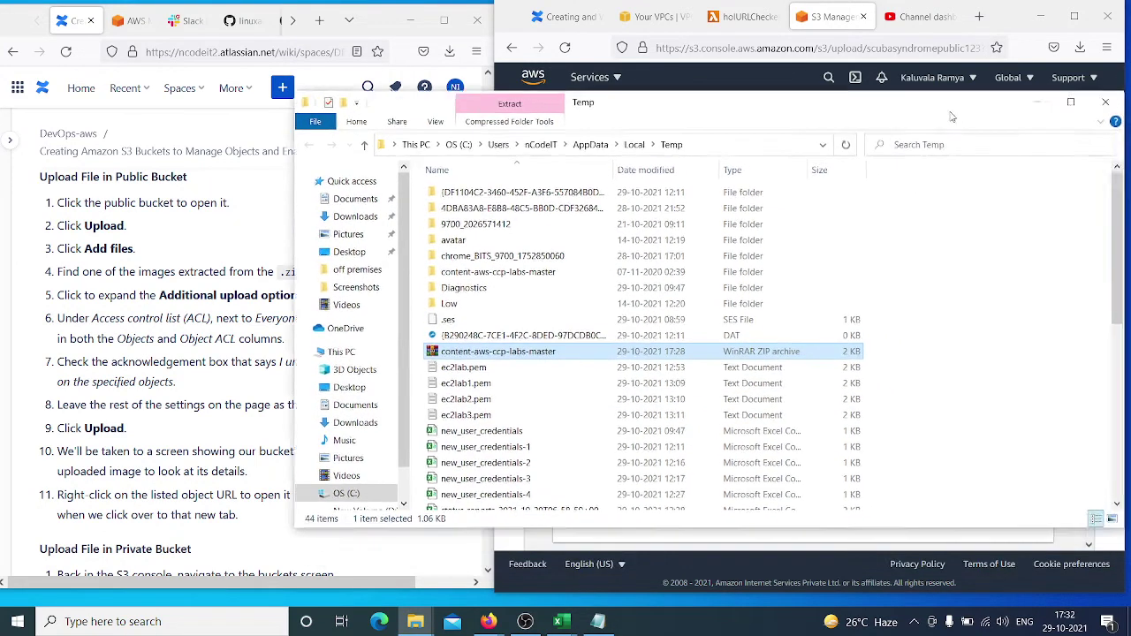
- Open the extracted content-aws-ccp-labs-master folder on the Desktop, copy its path and minimize the folder window
left_click(341, 365)
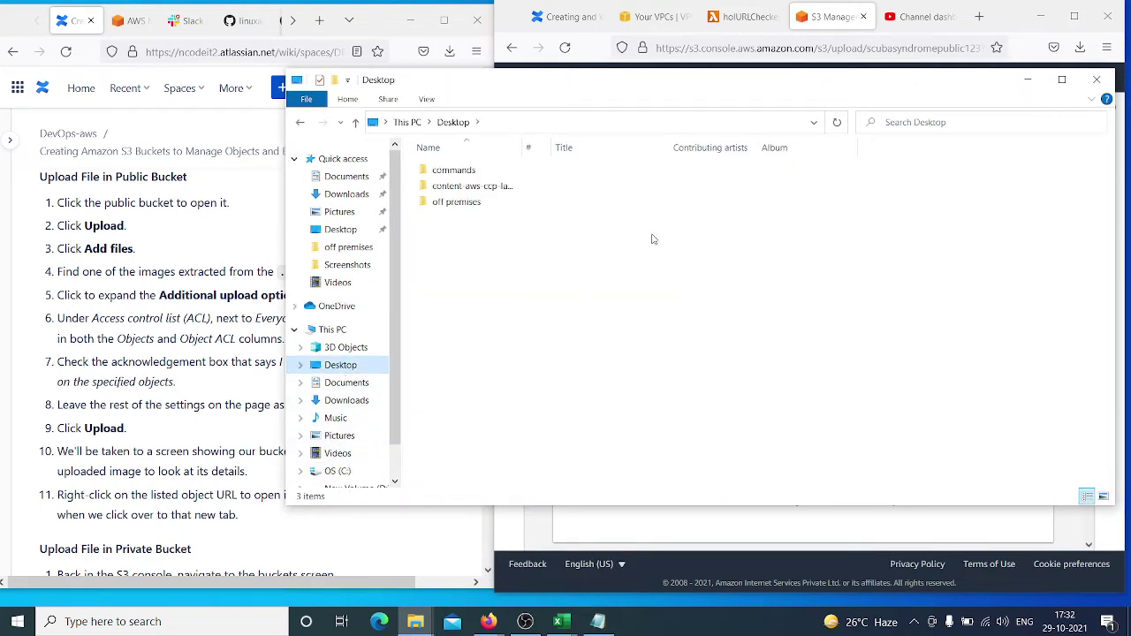
double_click(478, 187)
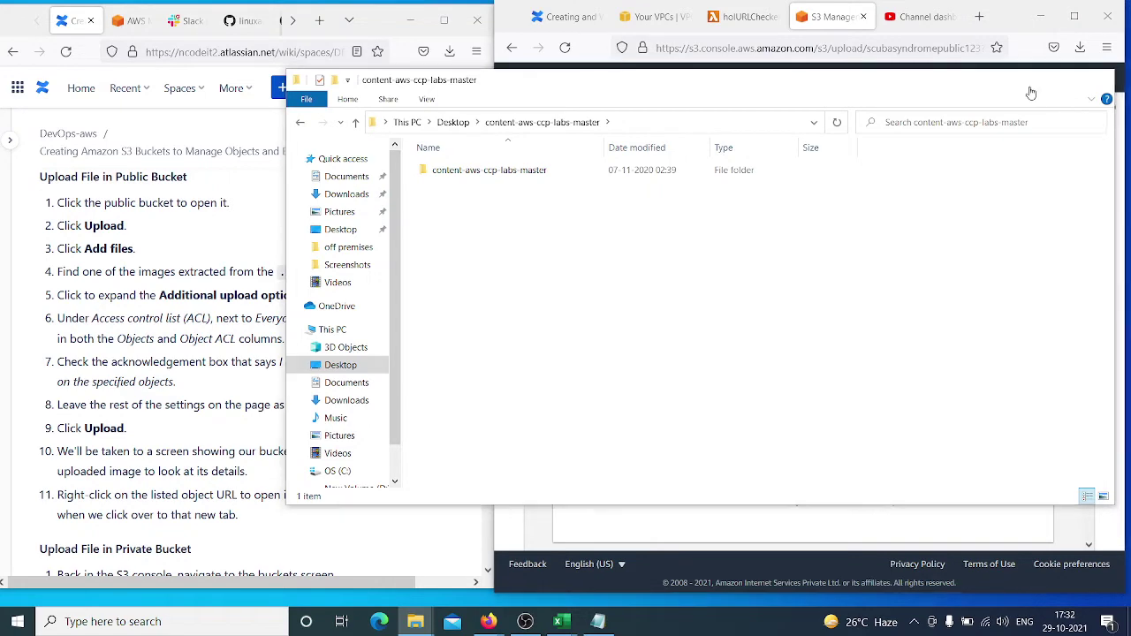
left_click(1030, 88)
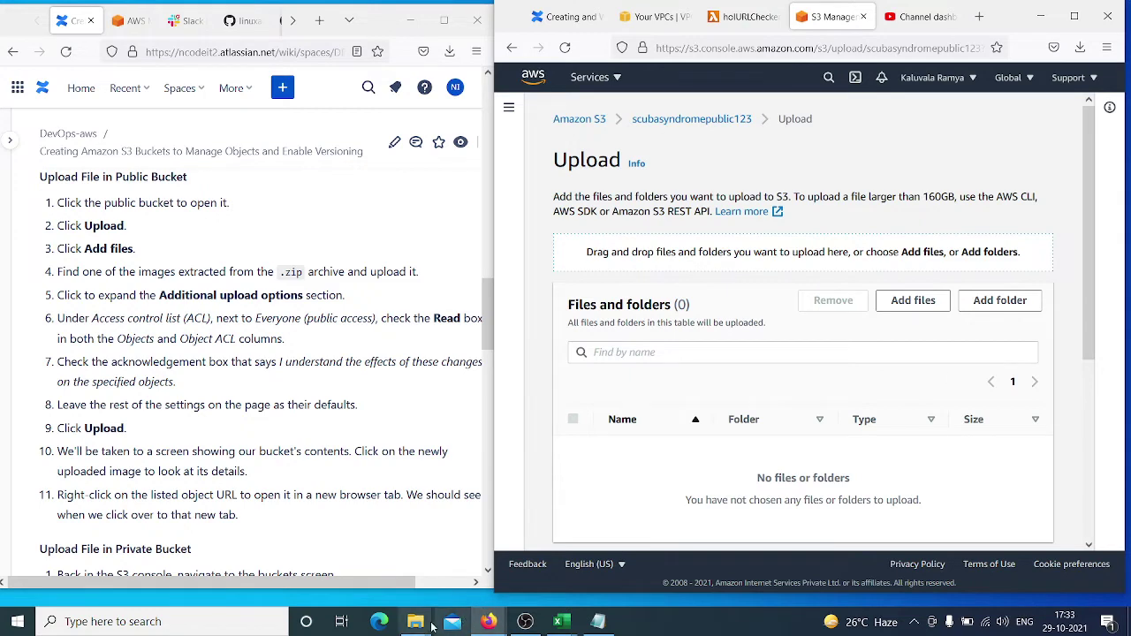
mouse_move(415, 621)
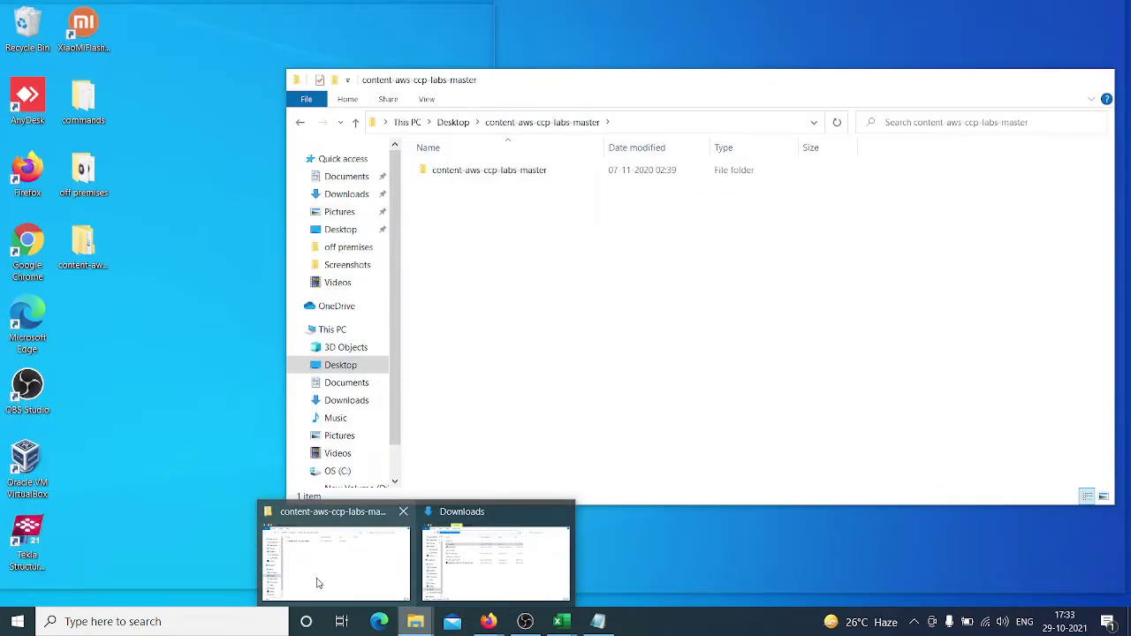
left_click(318, 583)
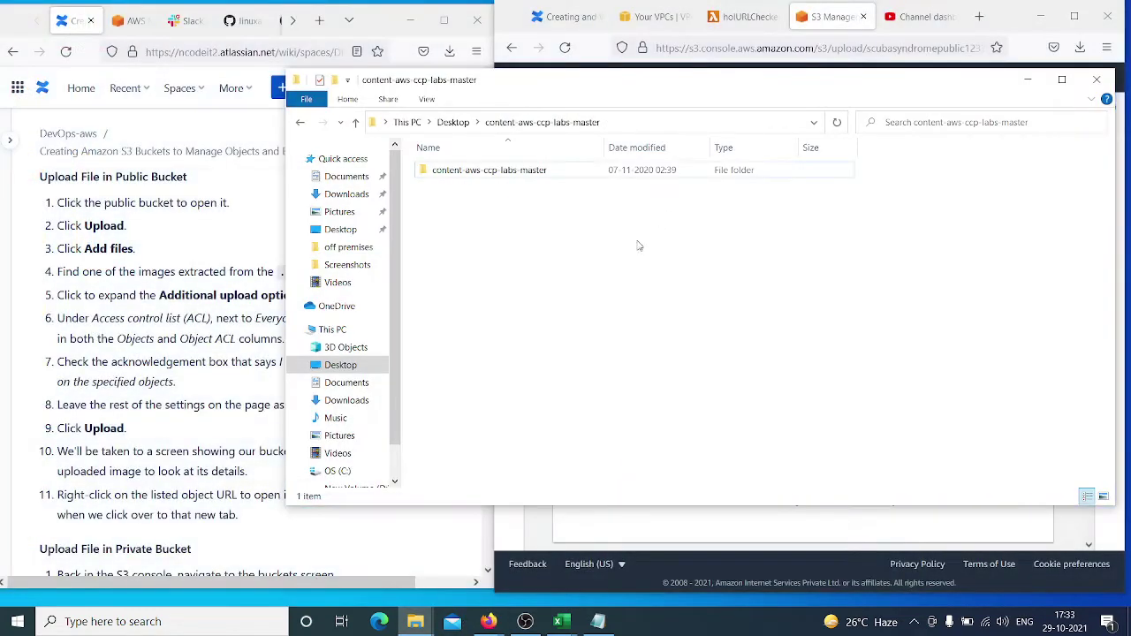
left_click(607, 124)
key("ctrl+c")
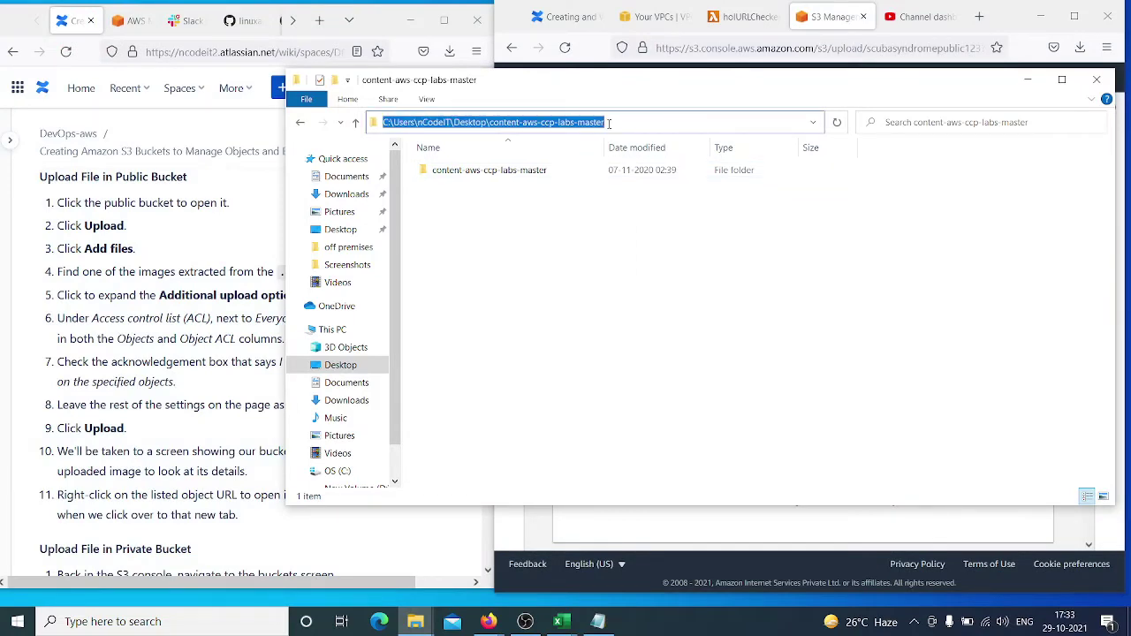
left_click(1027, 80)
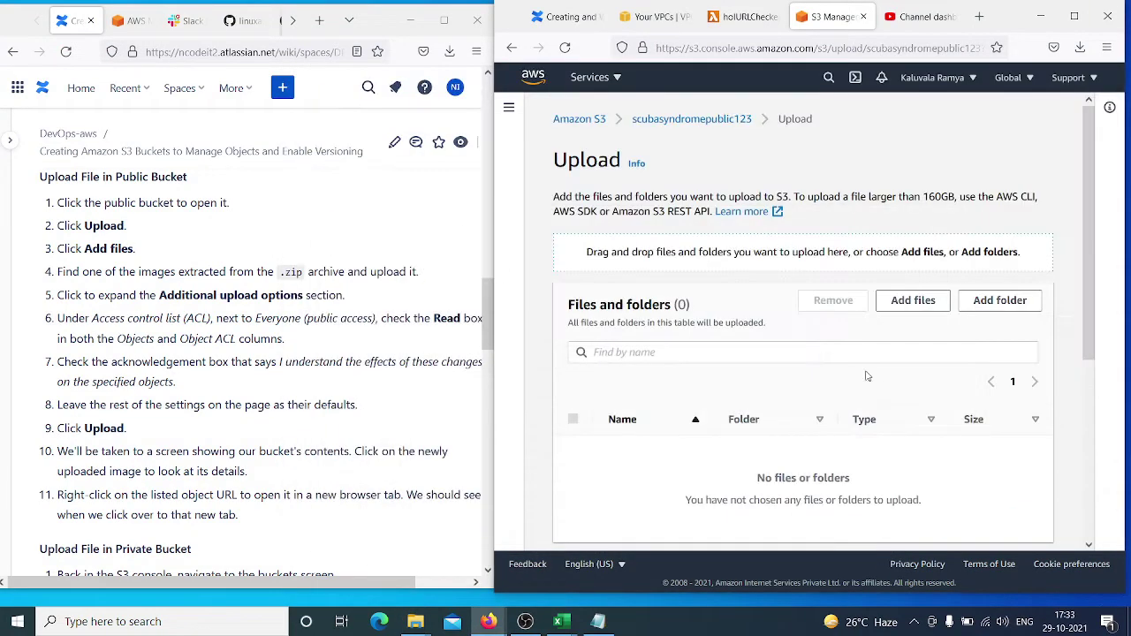
- Start adding files to the S3 upload and browse to the copied Desktop\content-aws-ccp-labs-master path
left_click(909, 301)
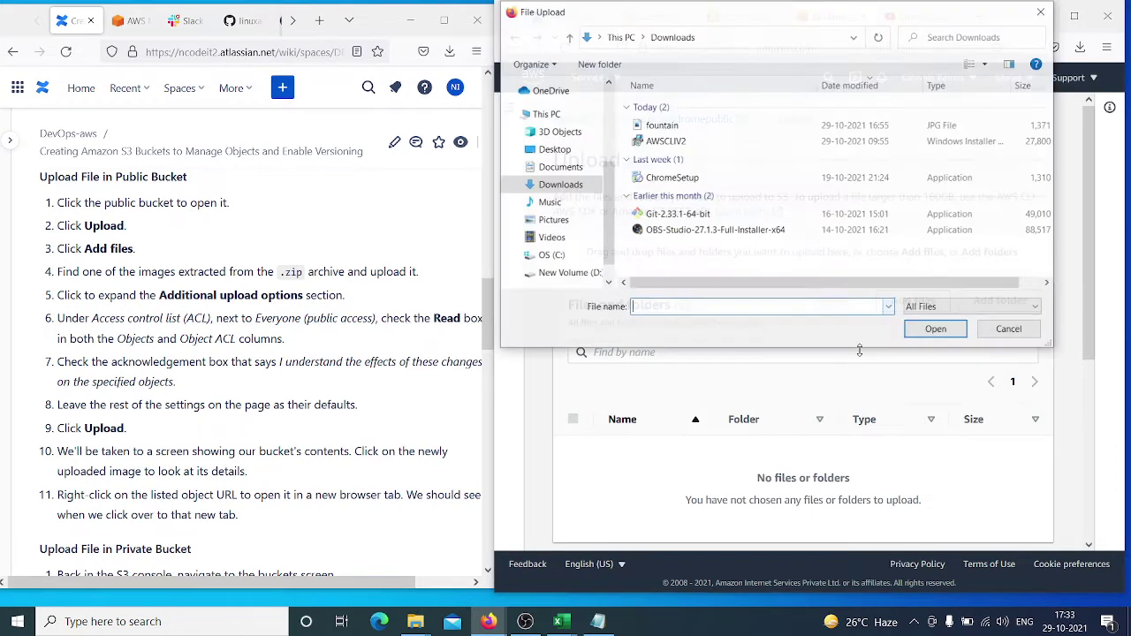
left_click(733, 33)
key("ctrl+v")
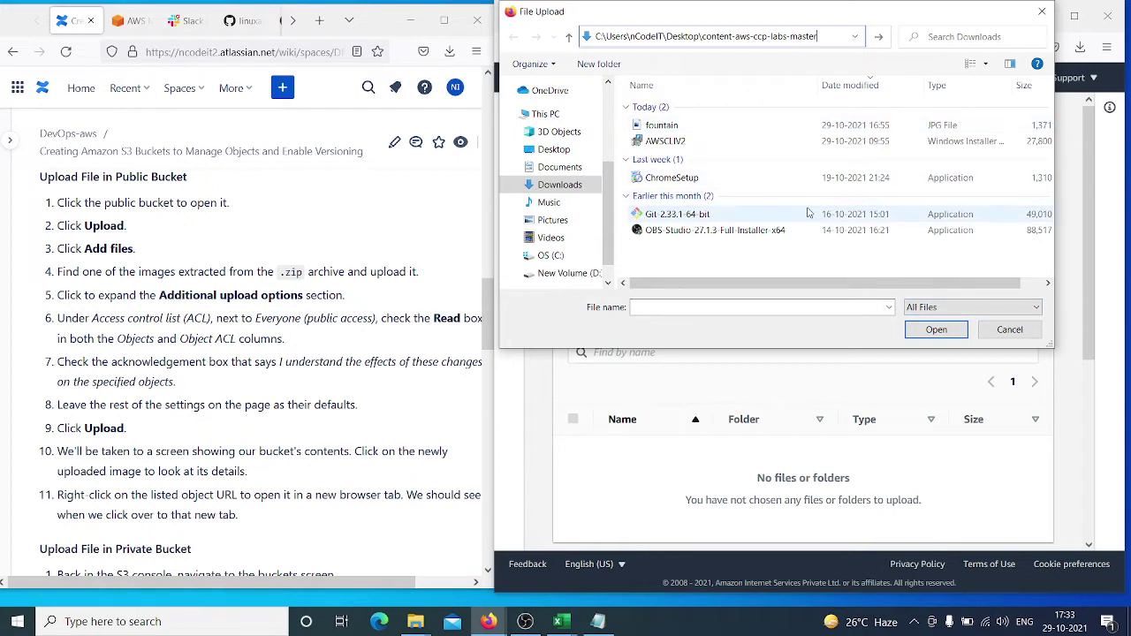
key("Return")
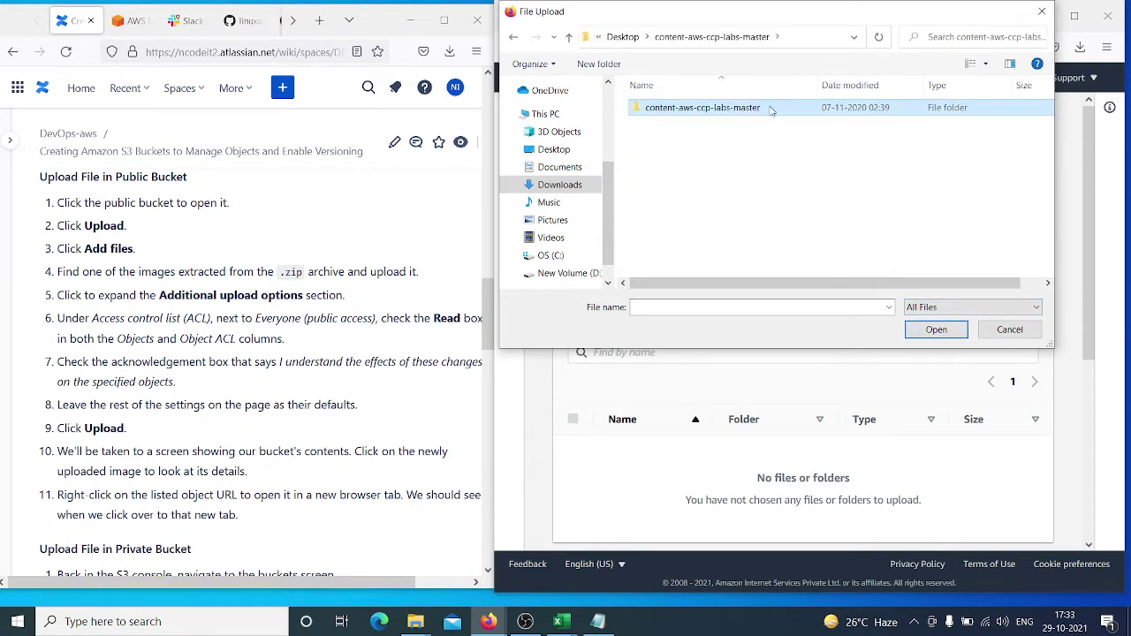
left_click(771, 108)
left_click(853, 123)
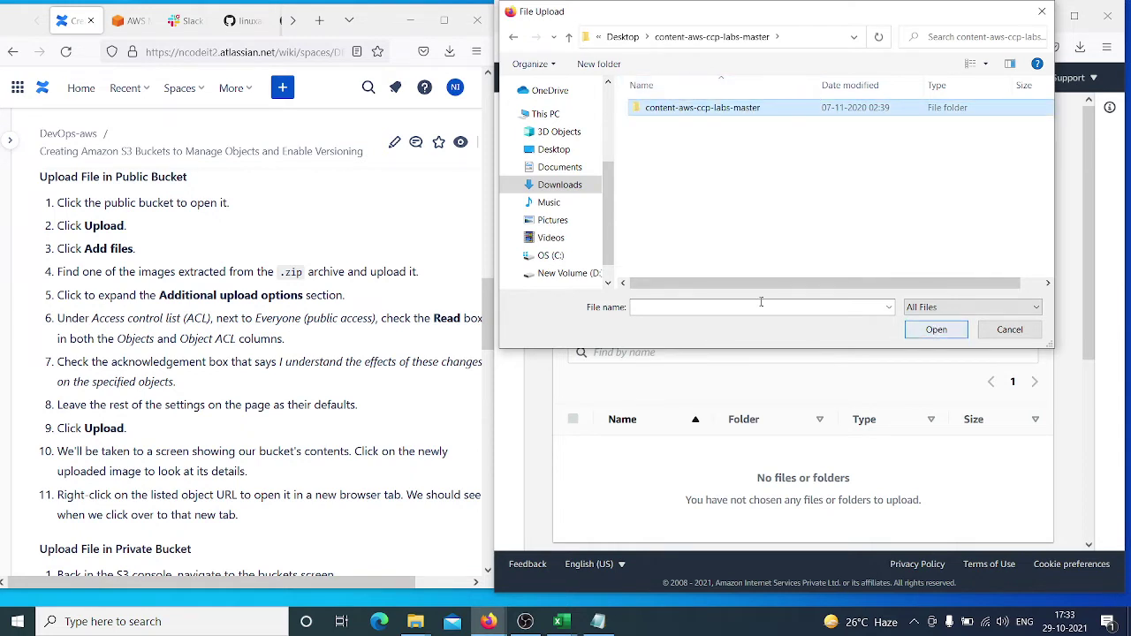
left_click(779, 192)
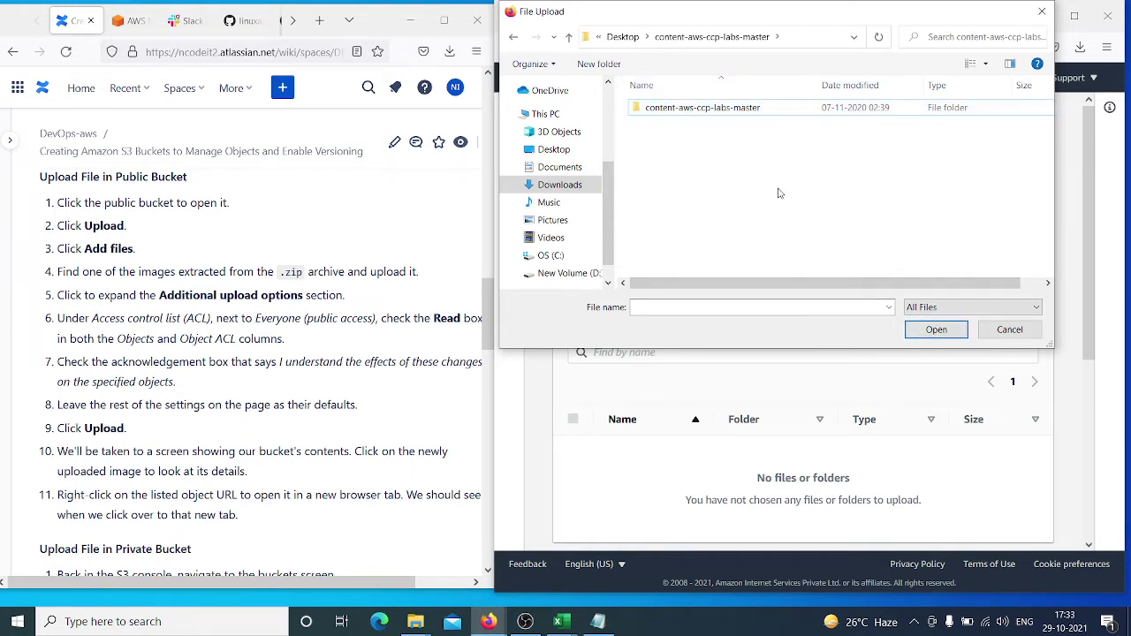
- Check the content-aws-ccp-labs-master path in the file picker and close the picker without choosing a file
left_click_drag(995, 12, 932, 60)
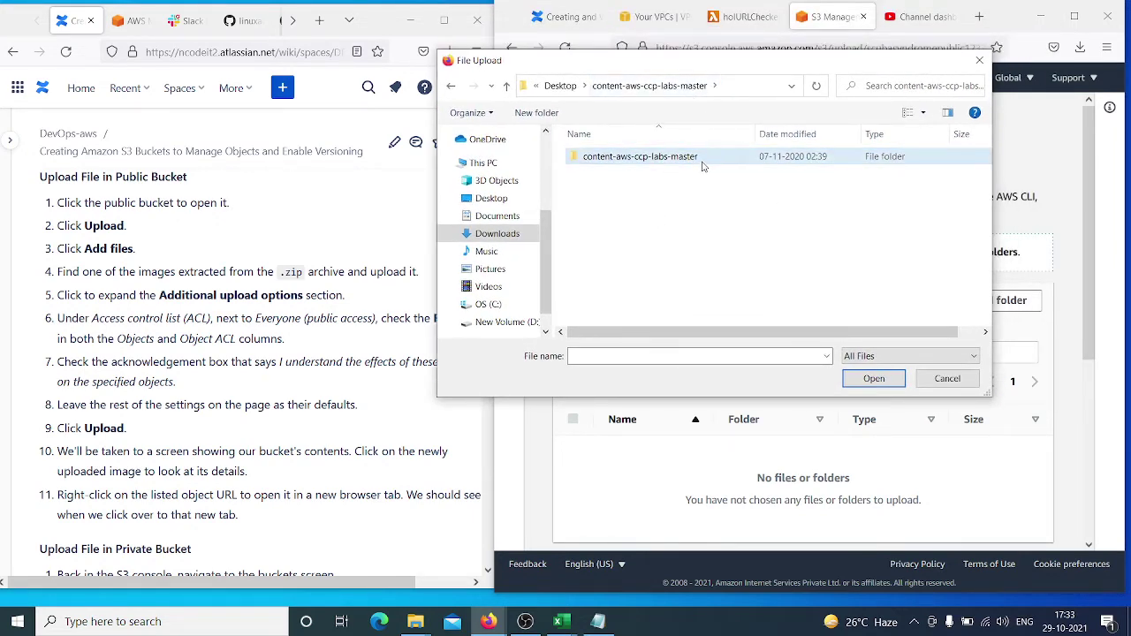
left_click(658, 88)
left_click(716, 86)
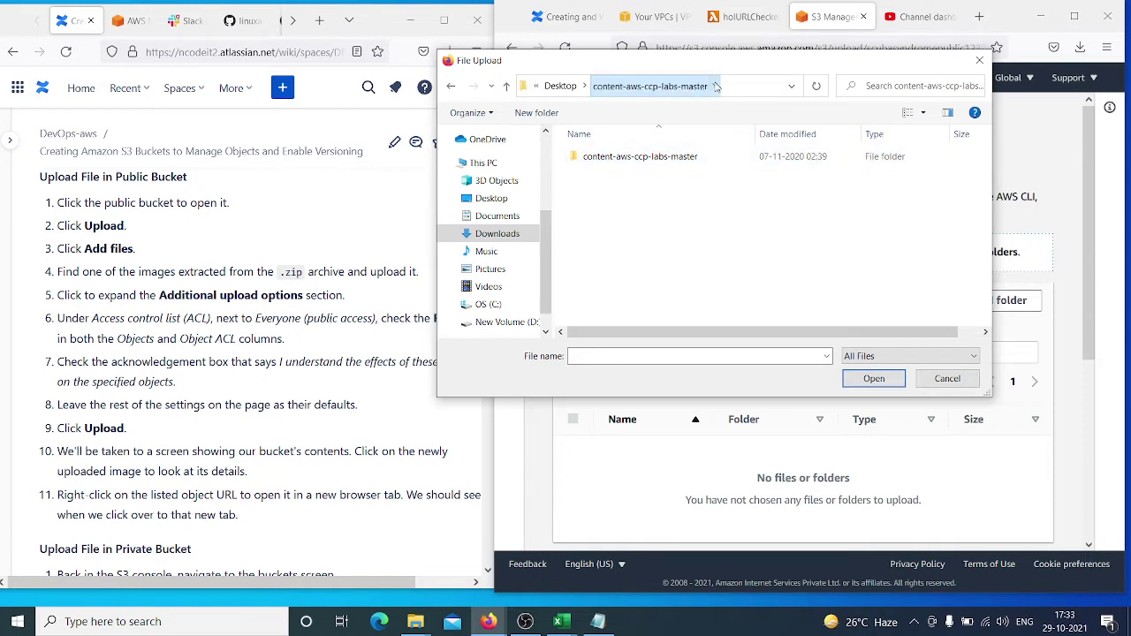
left_click(716, 85)
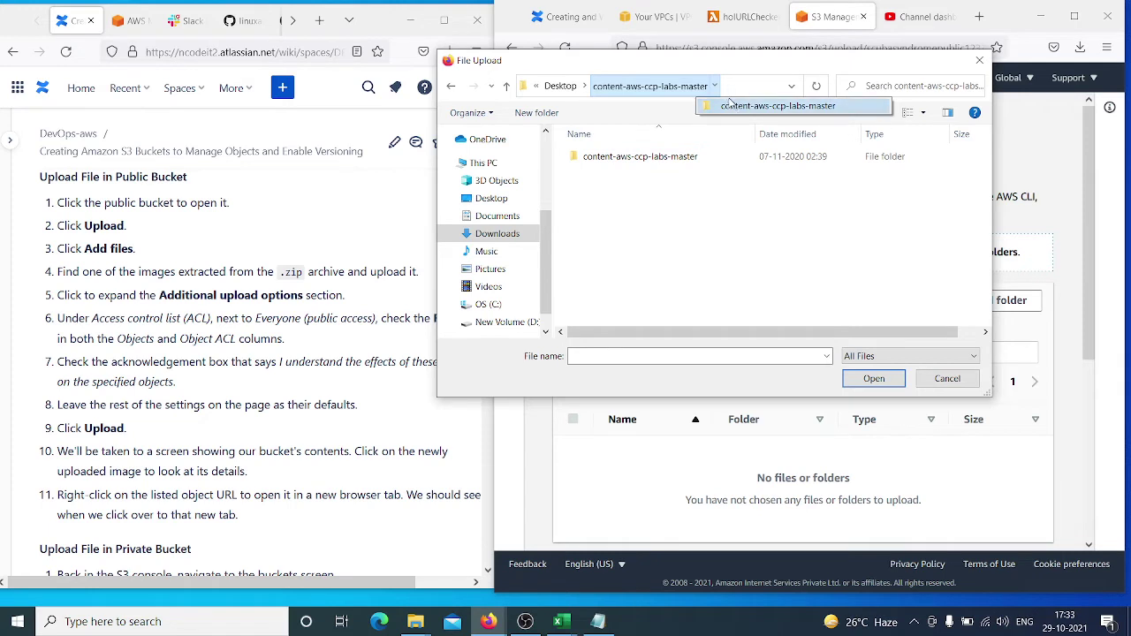
left_click(742, 85)
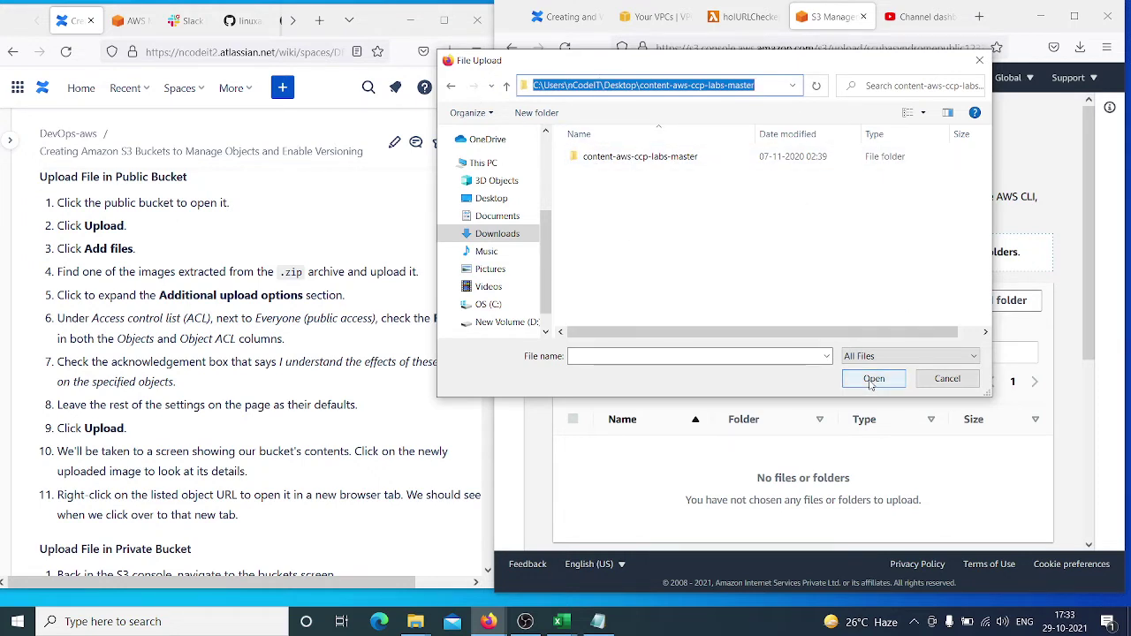
key("Escape")
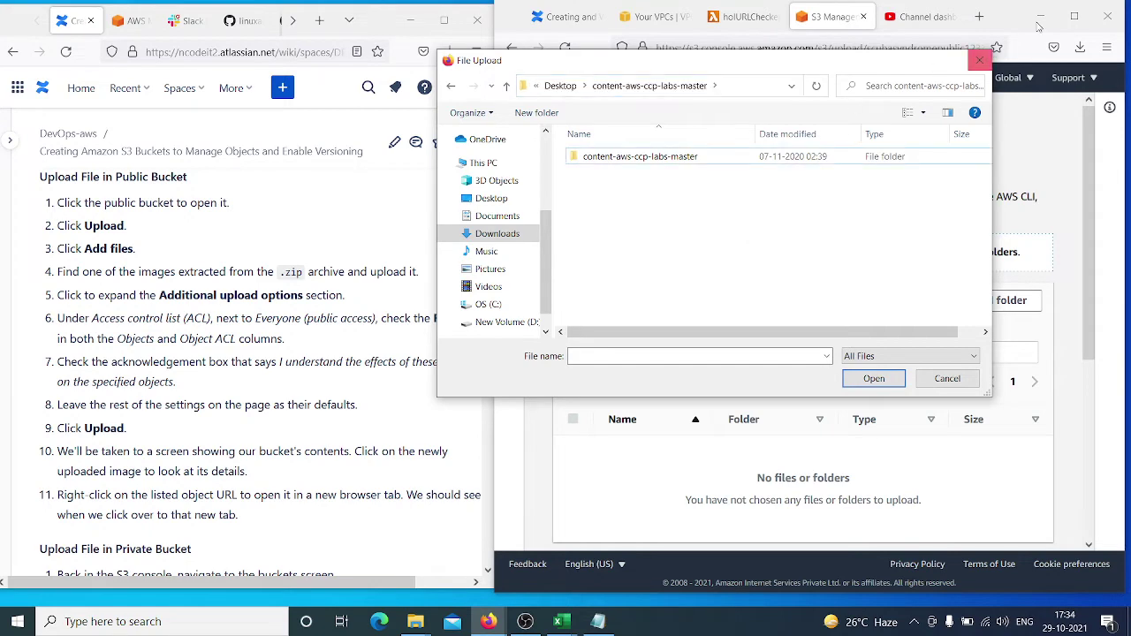
left_click(979, 60)
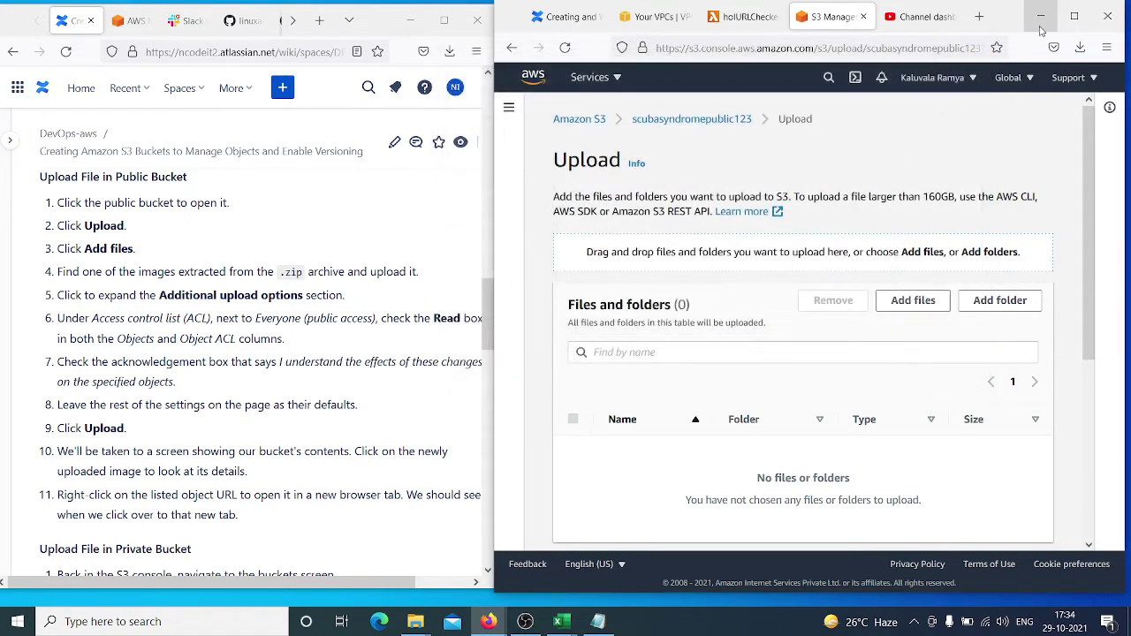
- Minimize both browser windows and open the creating-a-lambda-function-using-the-aws-console folder inside the extracted Desktop folder
left_click(1039, 16)
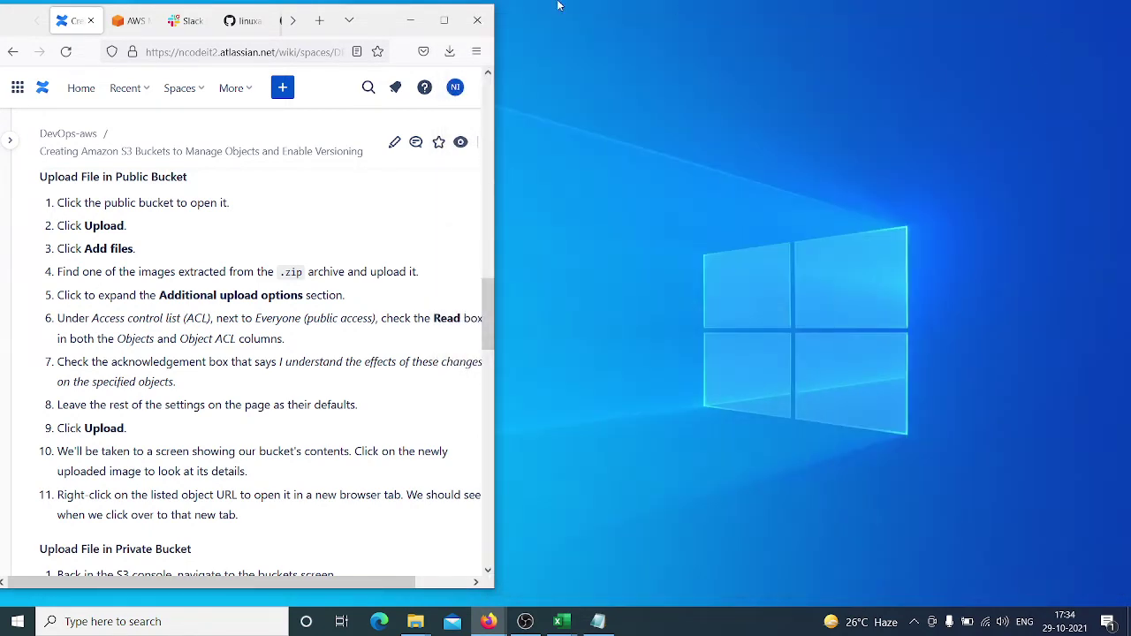
left_click(409, 20)
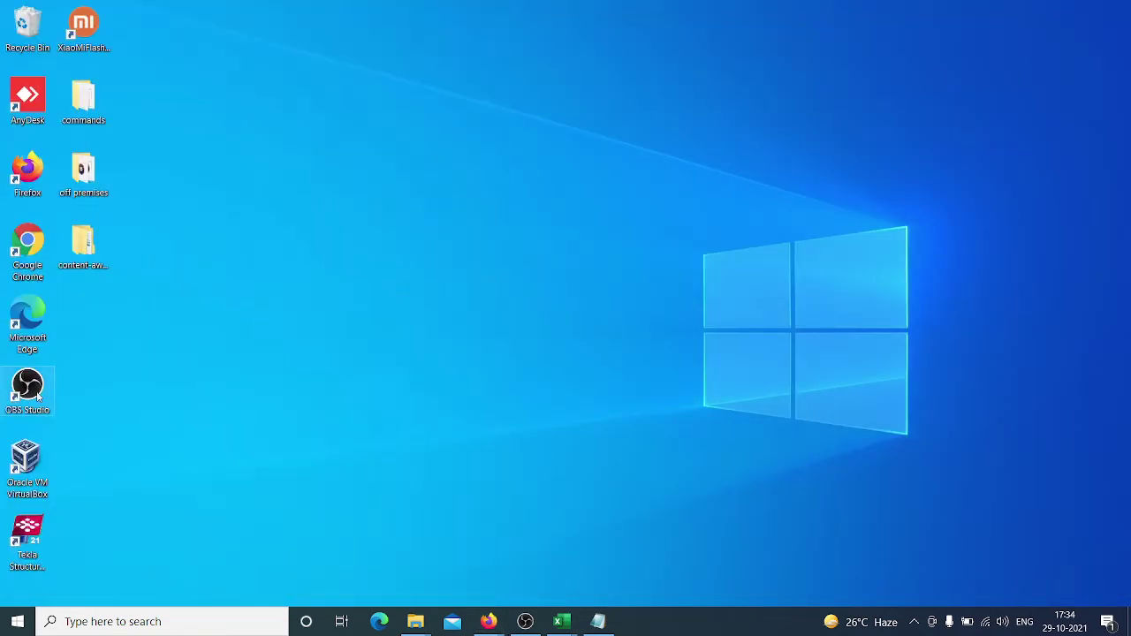
double_click(79, 256)
double_click(248, 107)
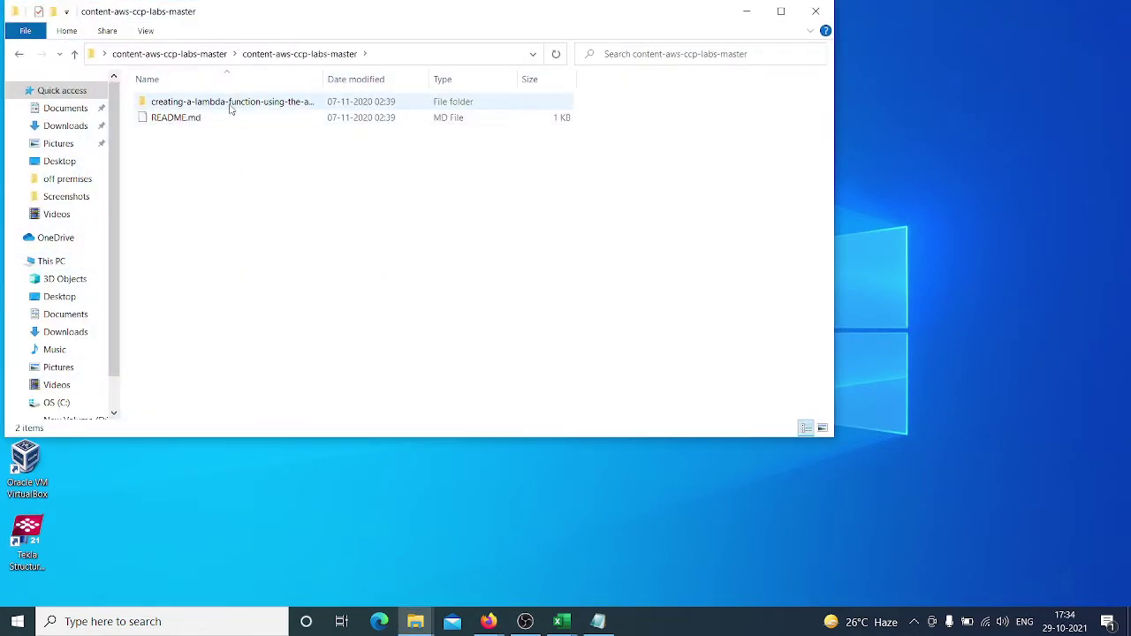
double_click(229, 104)
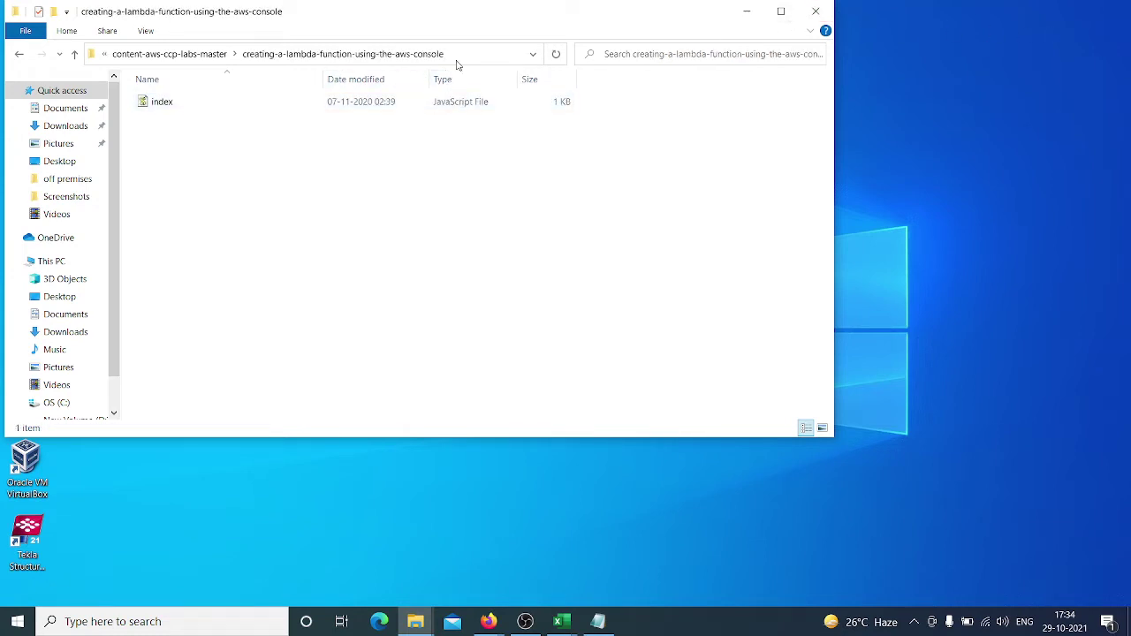
- Try to open the index JavaScript file and dismiss the resulting dialog
left_click(382, 105)
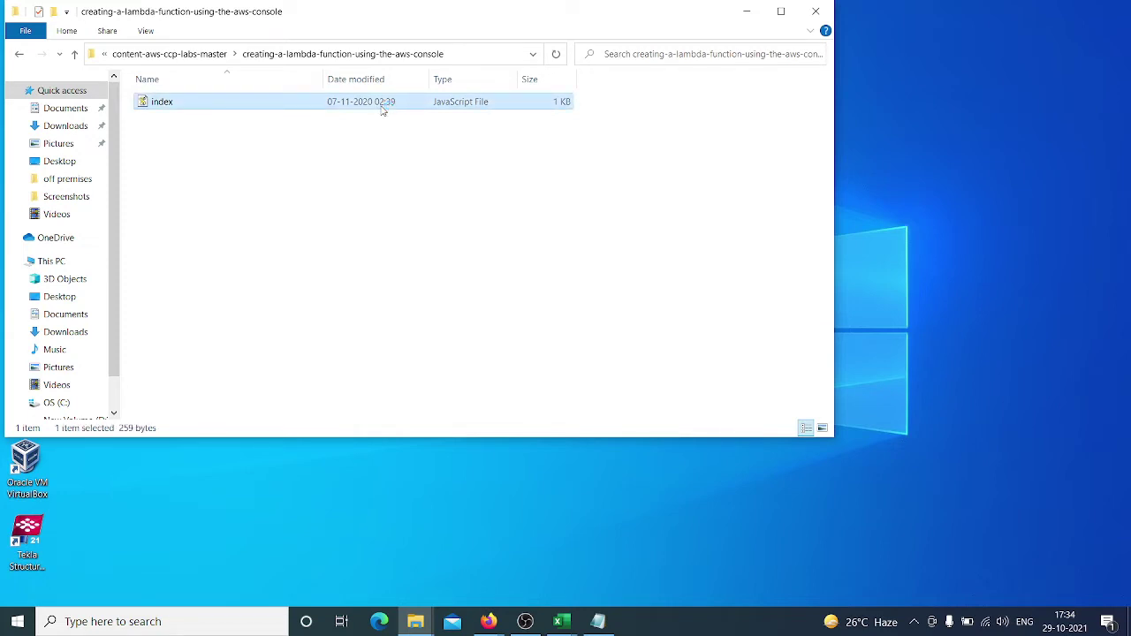
double_click(382, 106)
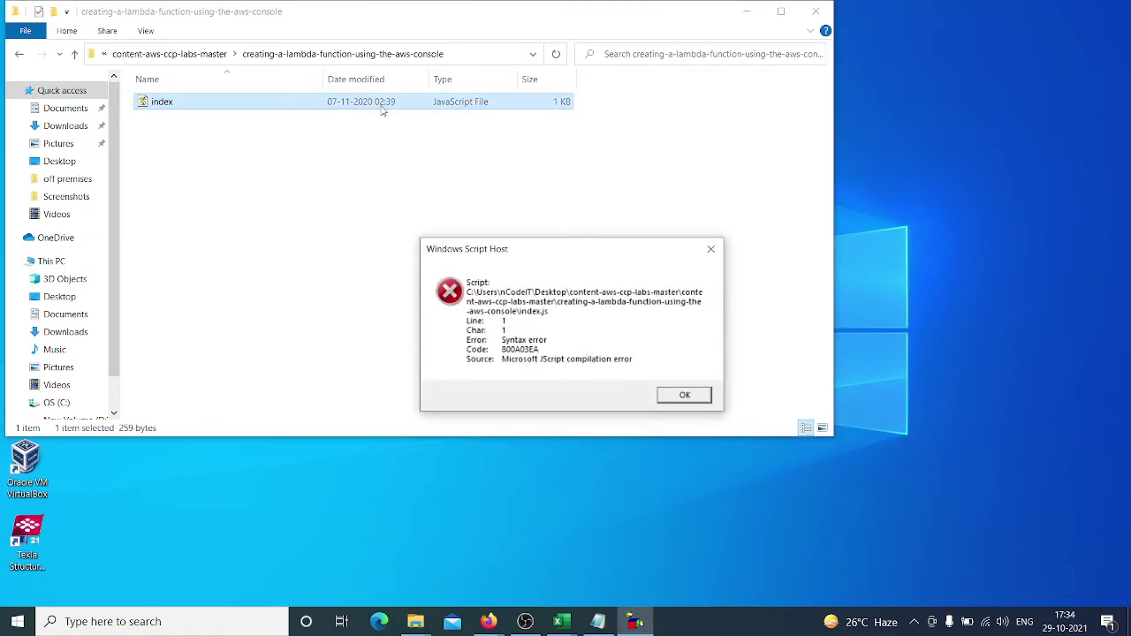
left_click(711, 251)
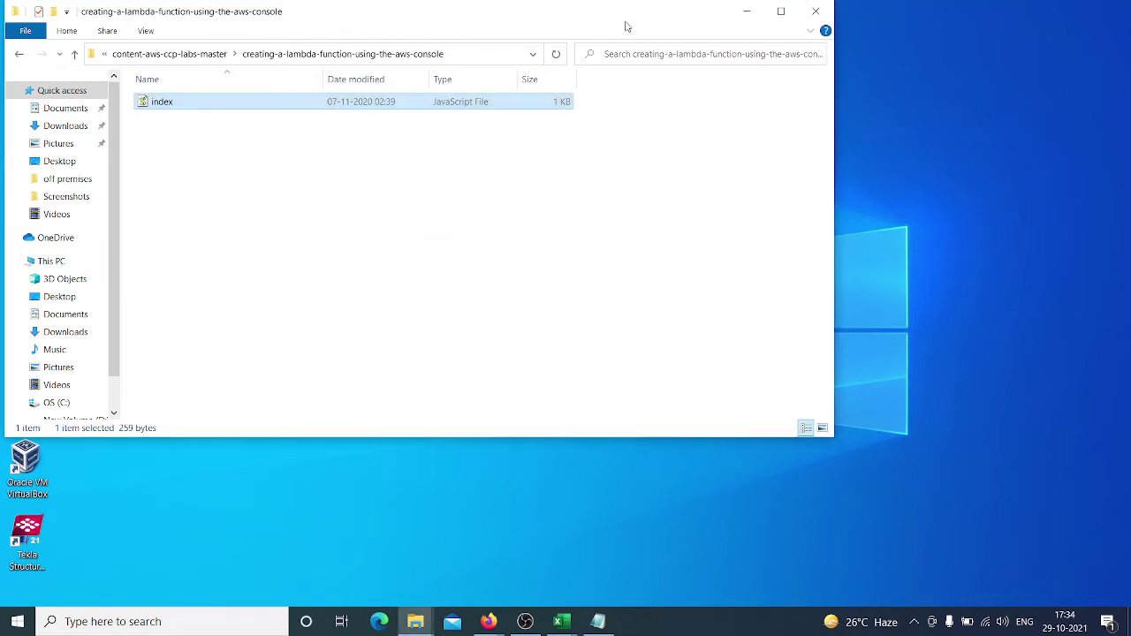
- Minimize the Lambda folder window and bring back the lab instructions and S3 upload browser windows
left_click_drag(626, 27, 839, 105)
right_click(793, 305)
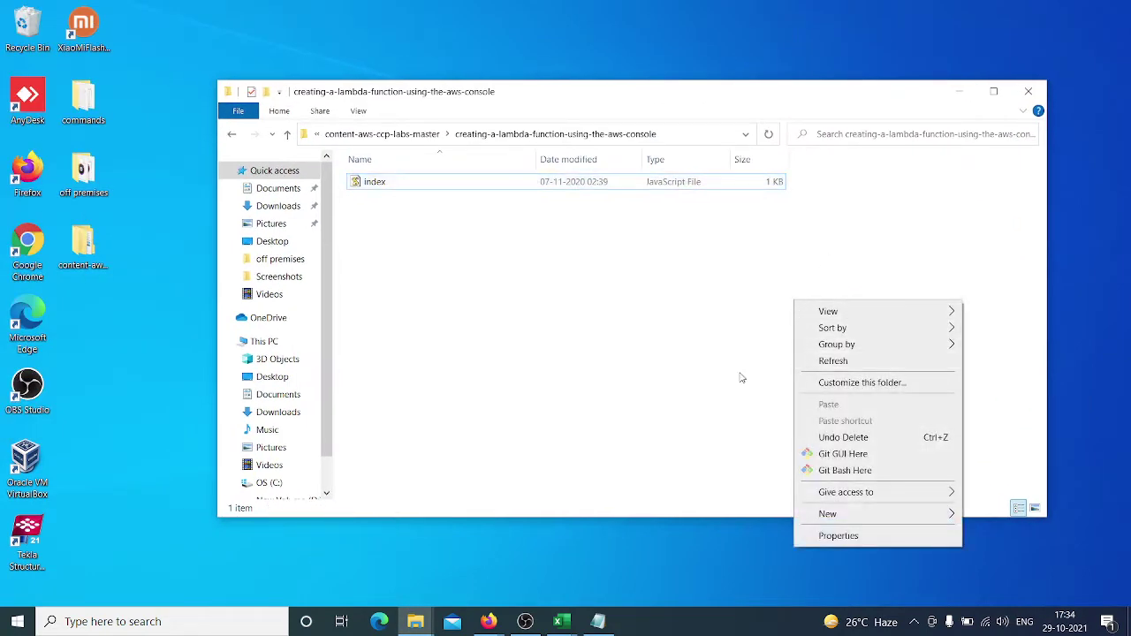
left_click(698, 372)
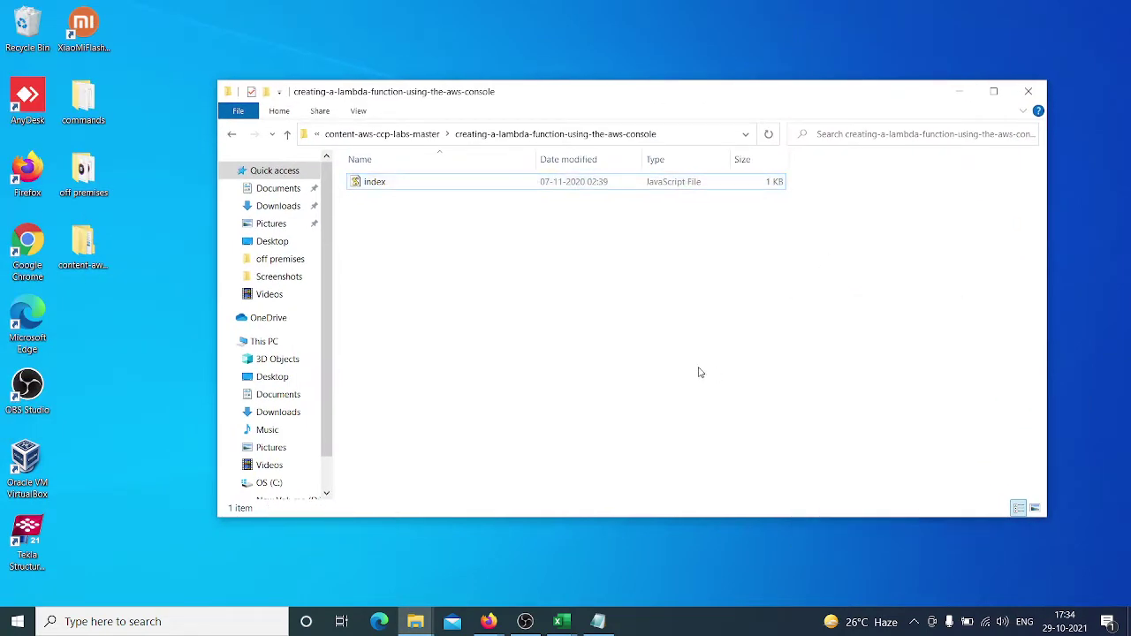
left_click(958, 91)
mouse_move(422, 622)
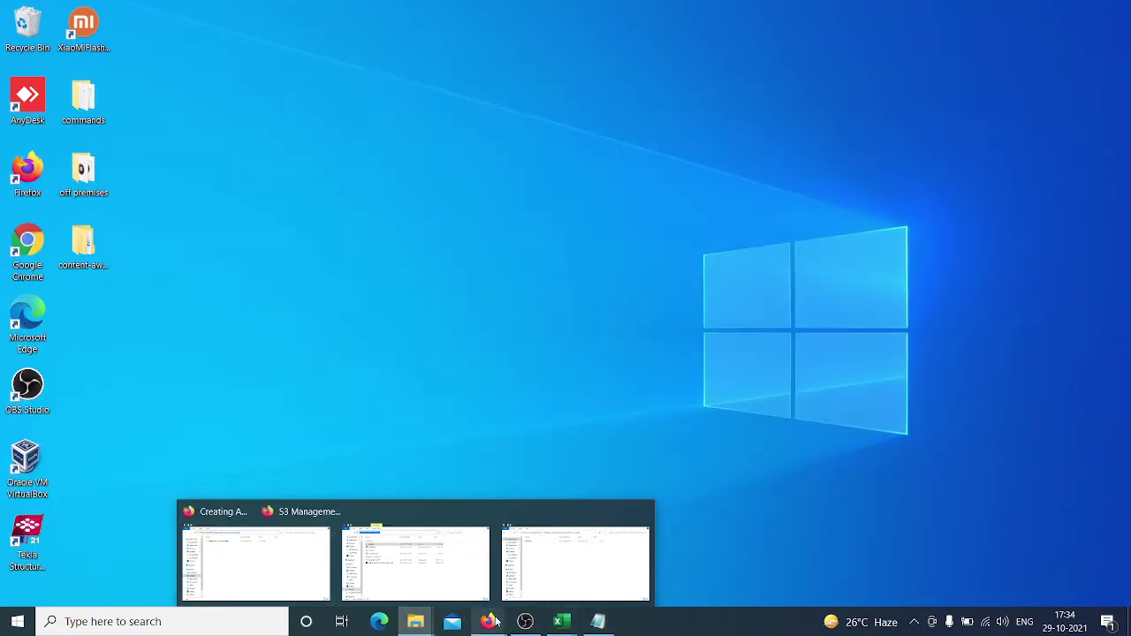
left_click(454, 578)
mouse_move(487, 623)
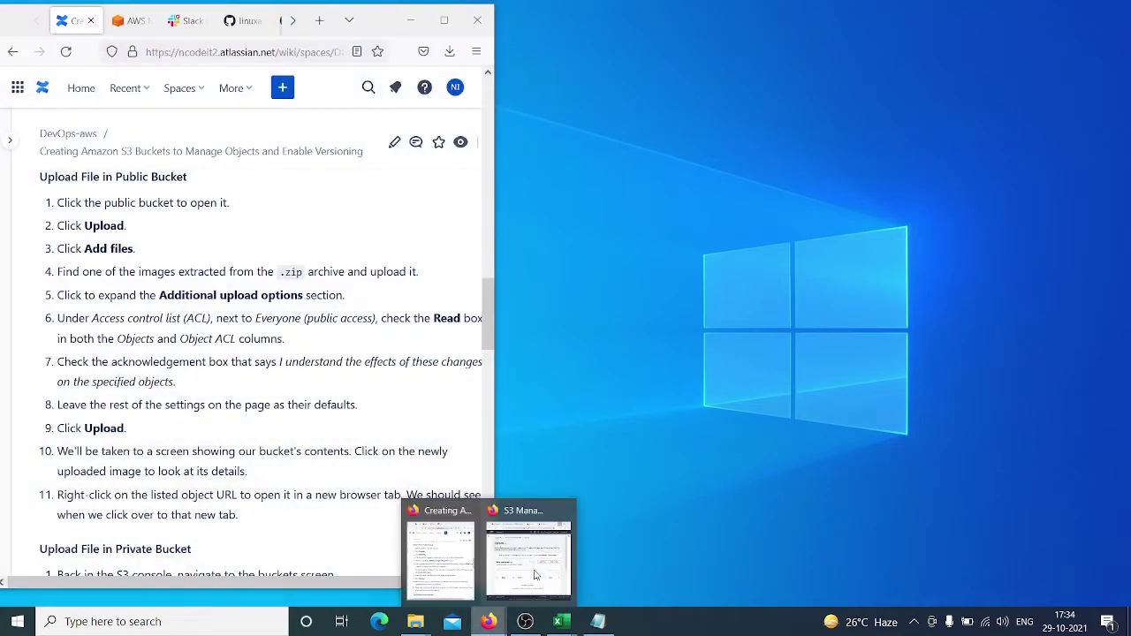
left_click(536, 579)
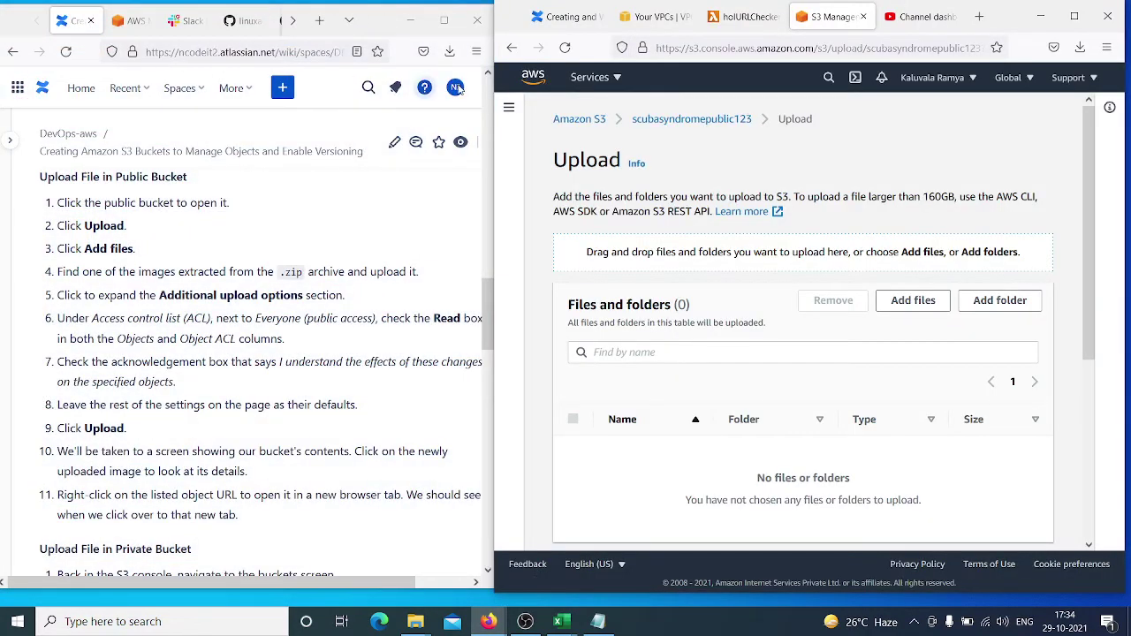
- Show the downloaded content-aws-ccp-labs-master.zip in its folder and extract it there, replacing the existing README.md and index.js
left_click(449, 51)
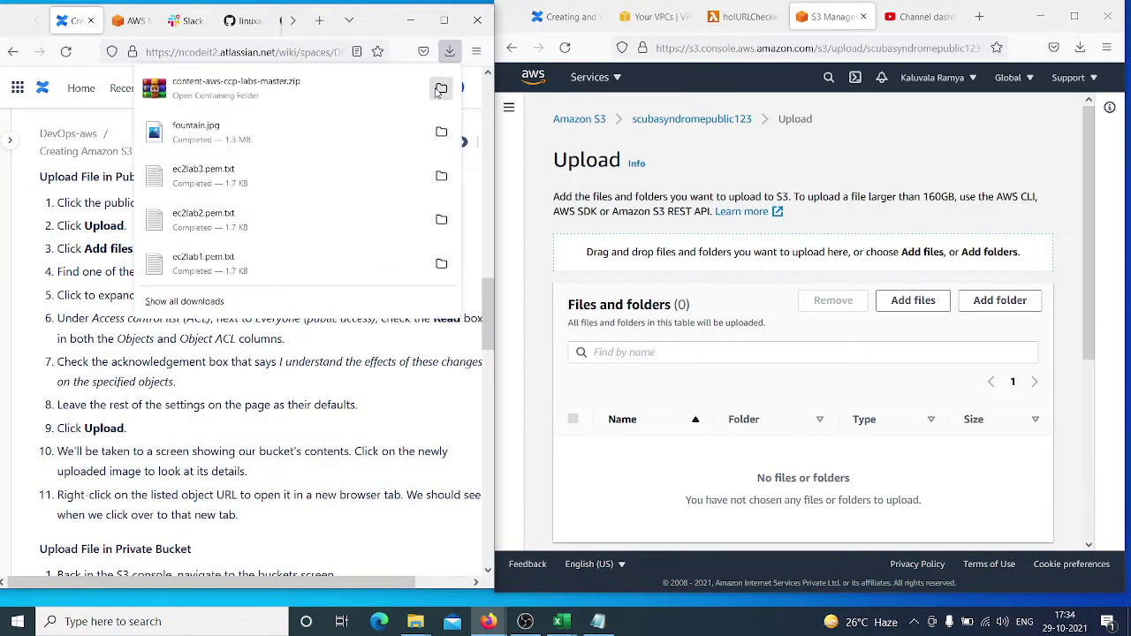
left_click(441, 89)
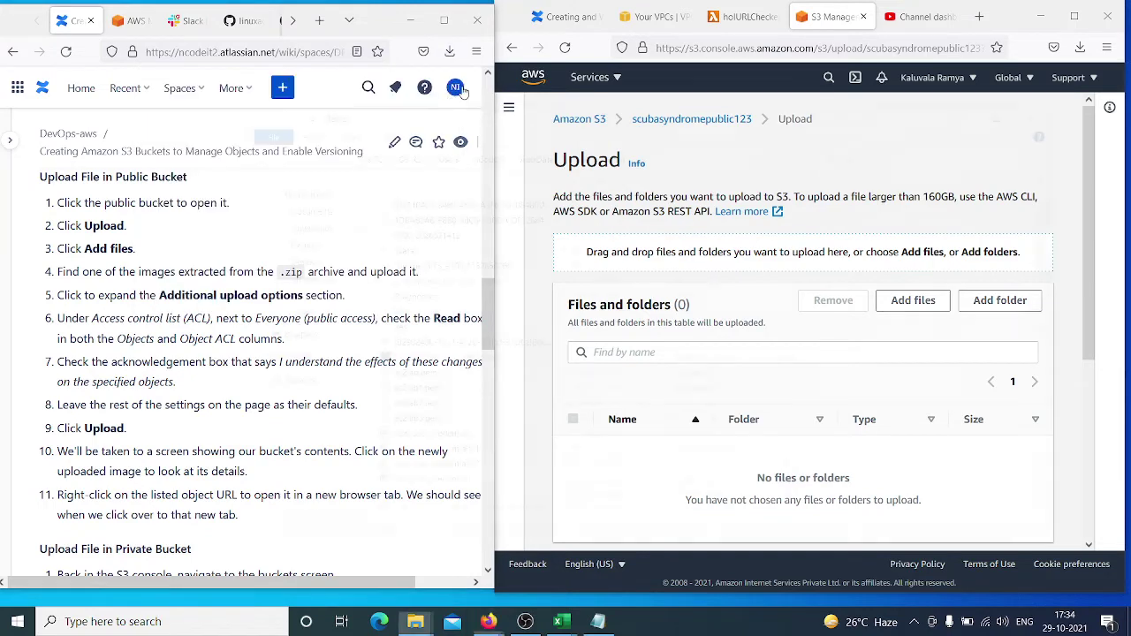
right_click(749, 360)
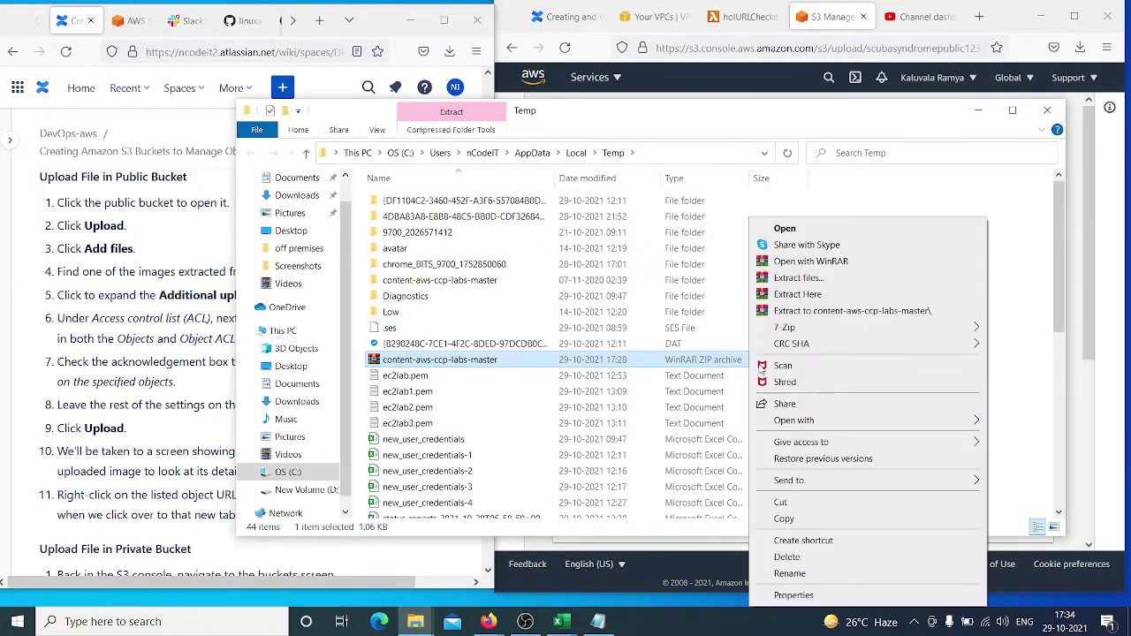
left_click(822, 298)
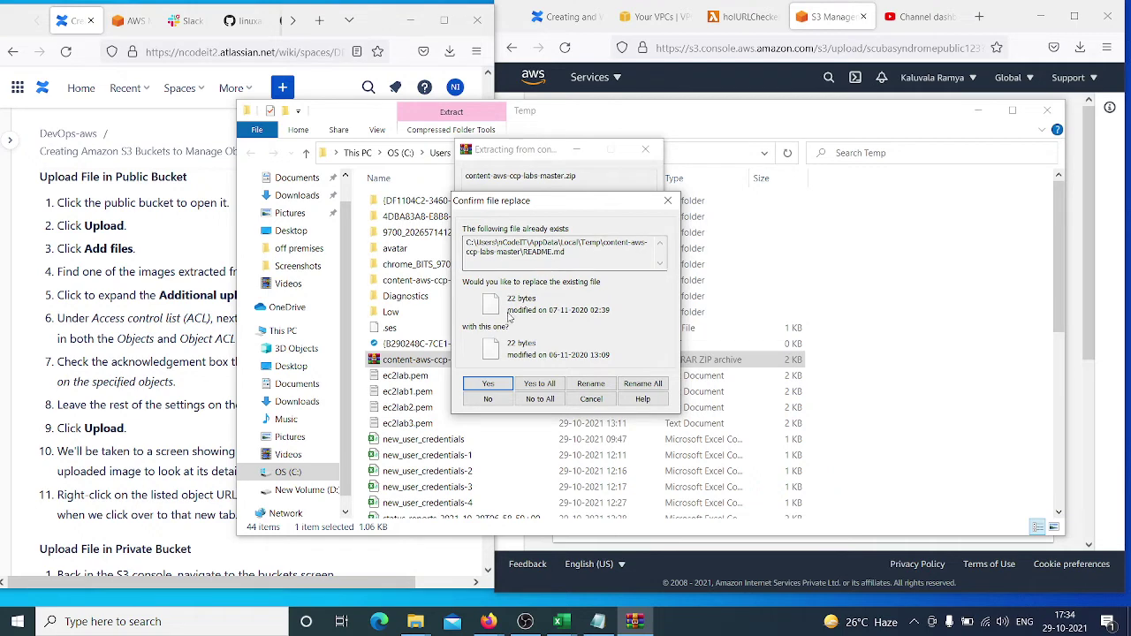
left_click(496, 384)
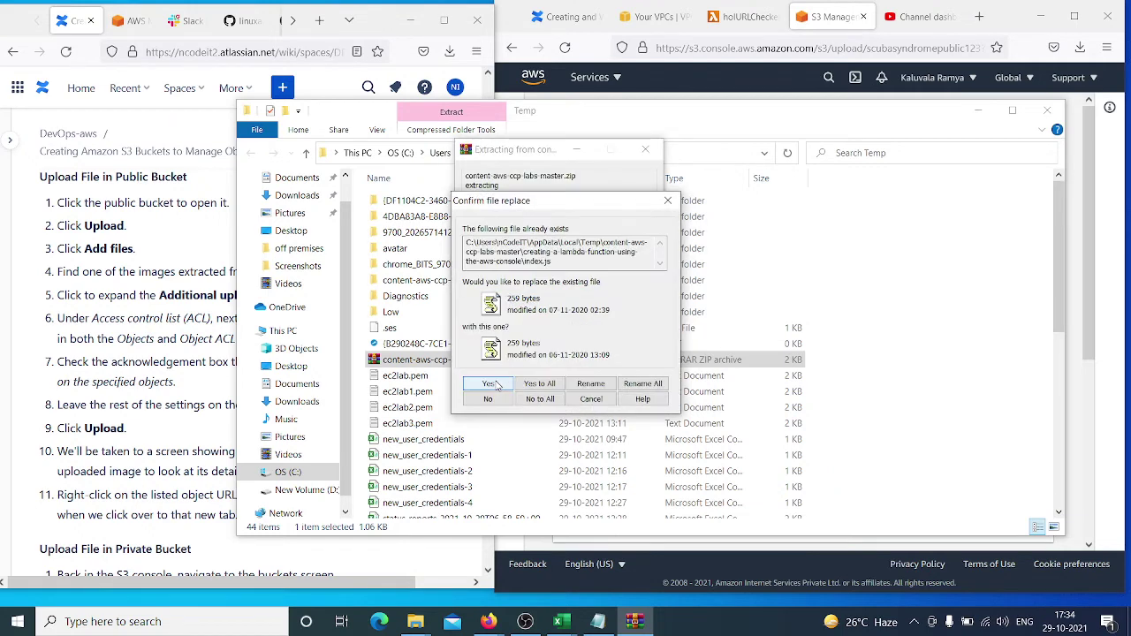
left_click(491, 384)
- Look through the Temp folder's contents for the files extracted from the archive
scroll(729, 354, "down", 1)
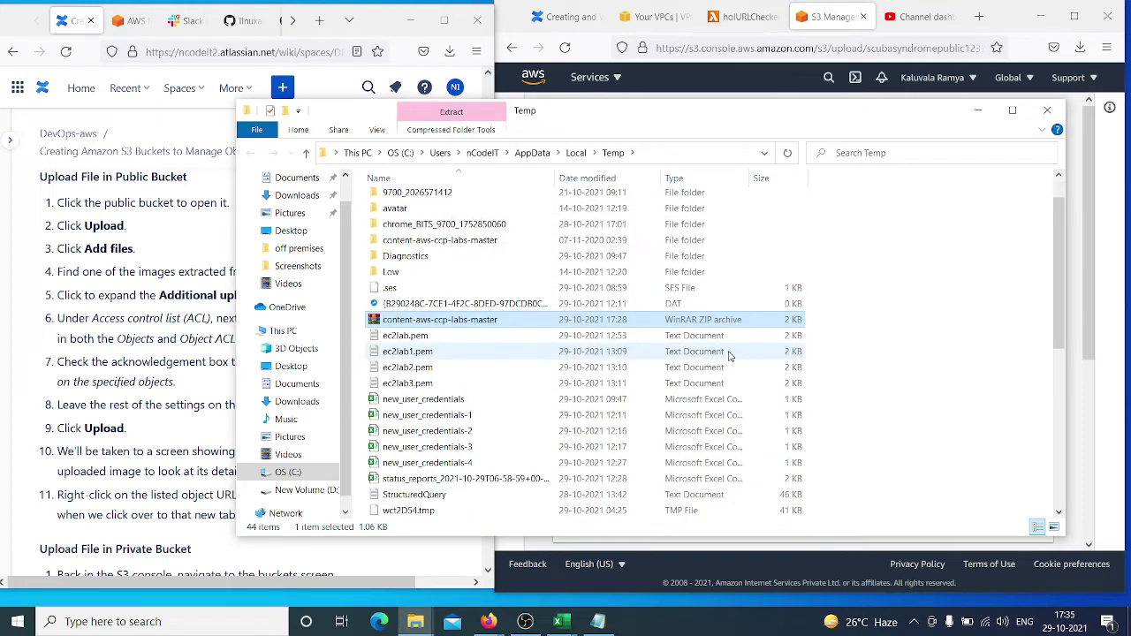
scroll(729, 354, "down", 7)
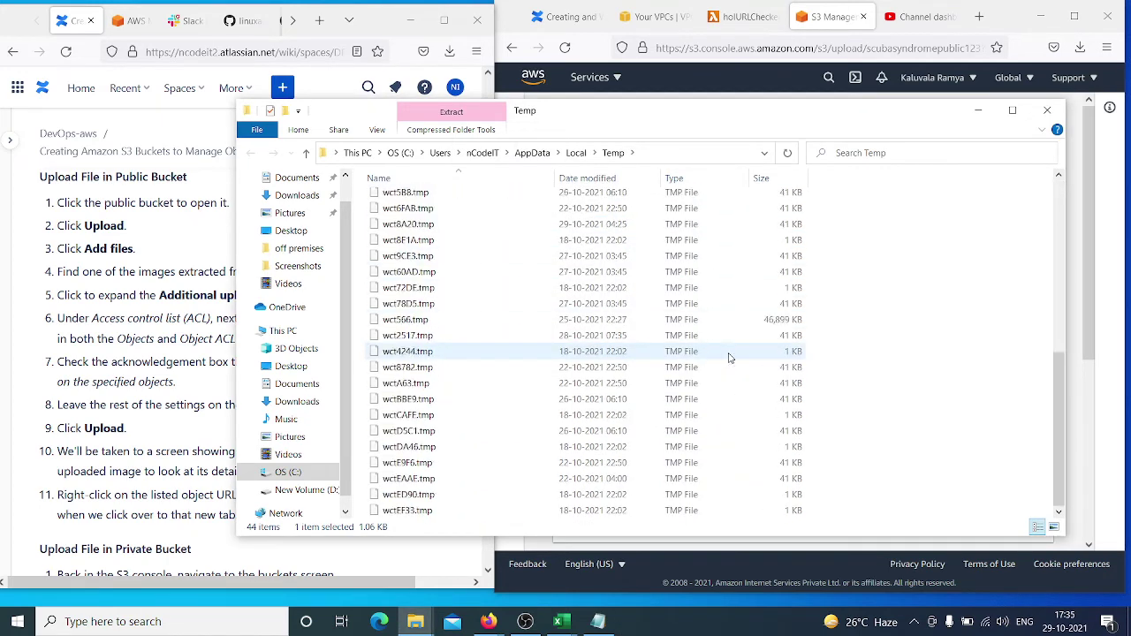
scroll(491, 411, "up", 4)
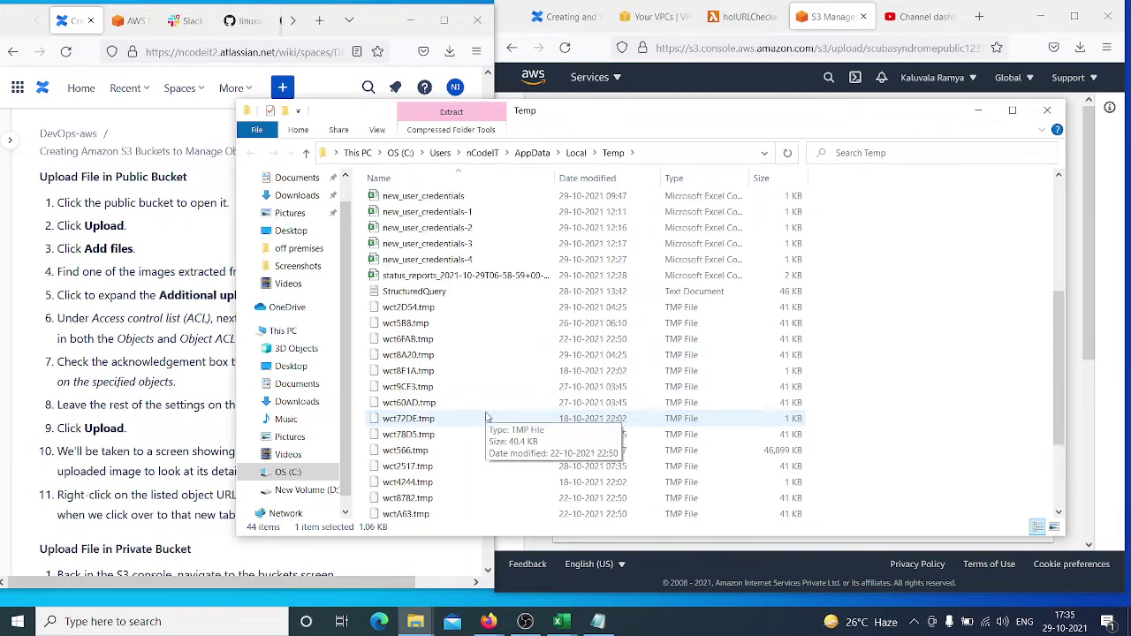
scroll(485, 417, "down", 1)
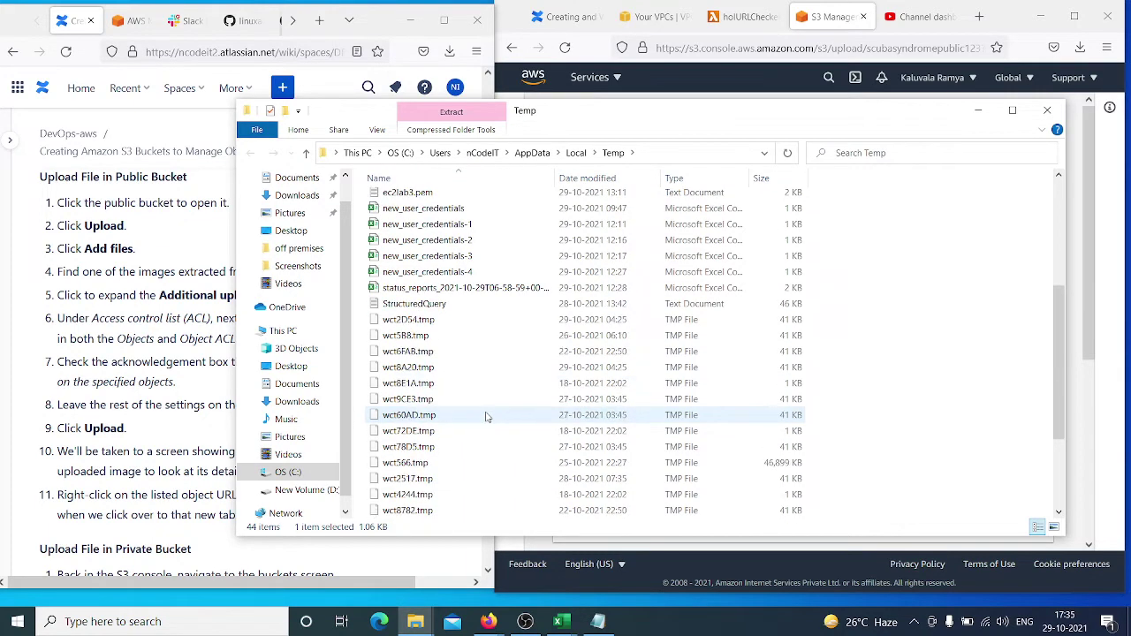
scroll(485, 417, "down", 3)
scroll(485, 417, "up", 5)
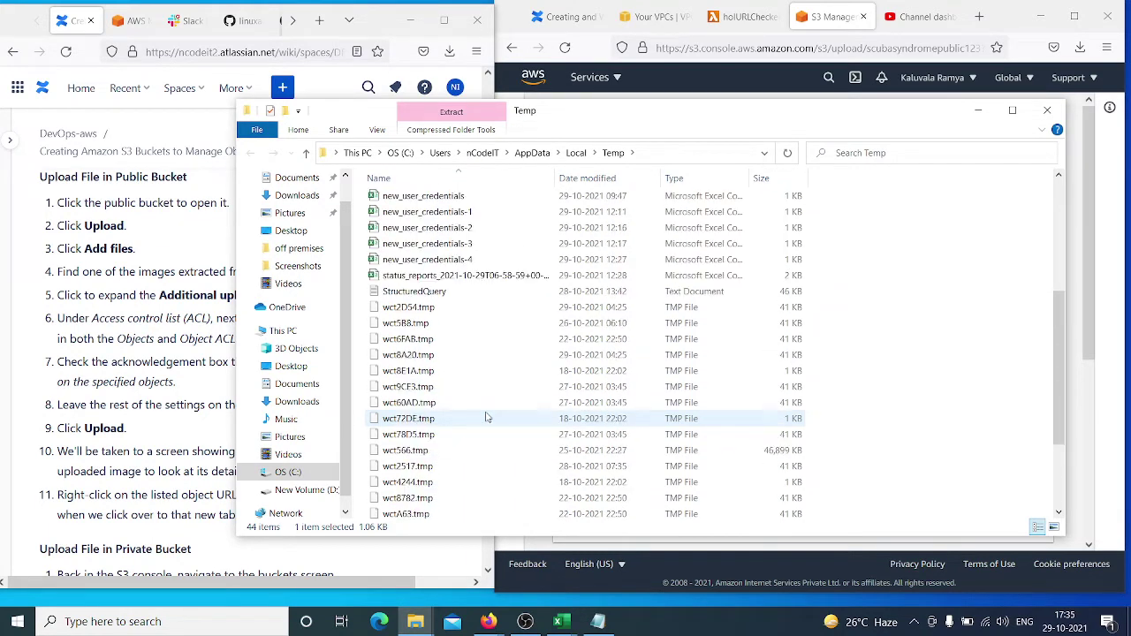
scroll(485, 417, "up", 3)
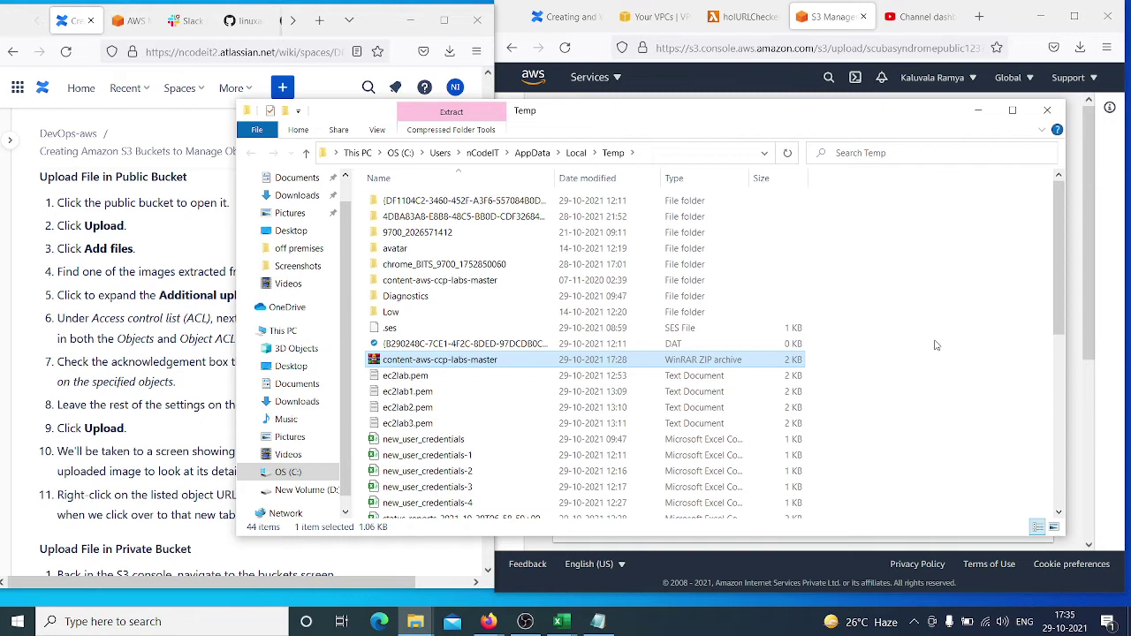
- Open content-aws-ccp-labs-master and its creating-a-lambda-function-using-the-aws-console subfolder, and try to open the index JavaScript file
double_click(499, 282)
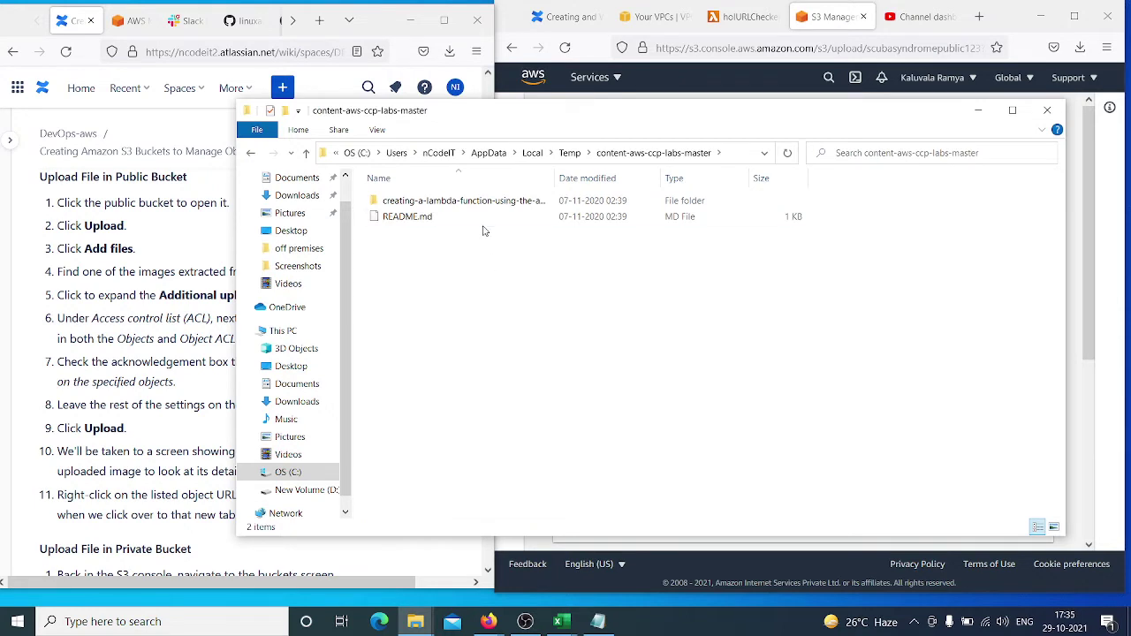
double_click(469, 202)
left_click(470, 204)
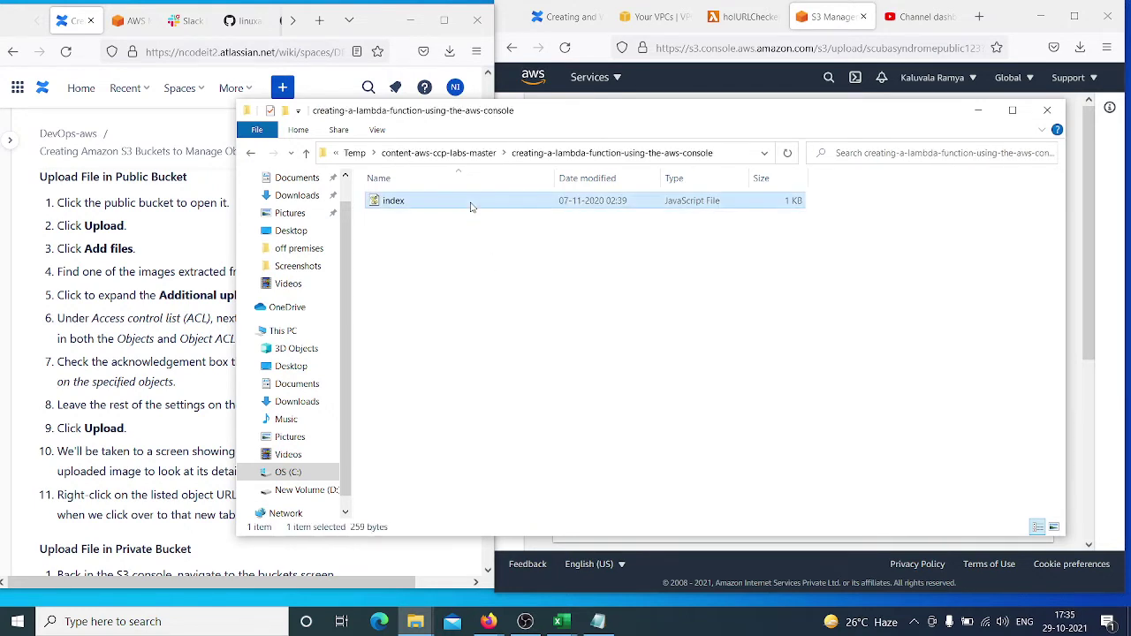
double_click(471, 202)
left_click(716, 249)
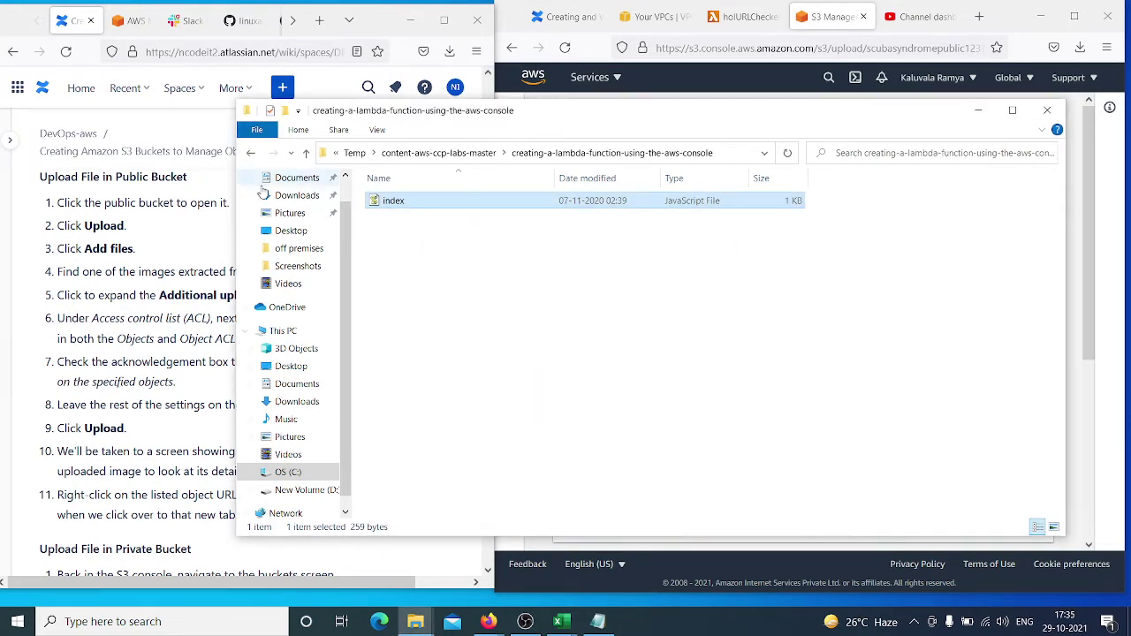
- Return to the Temp folder, delete the content-aws-ccp-labs-master archive and folder, and minimize the window
left_click(250, 154)
left_click(251, 154)
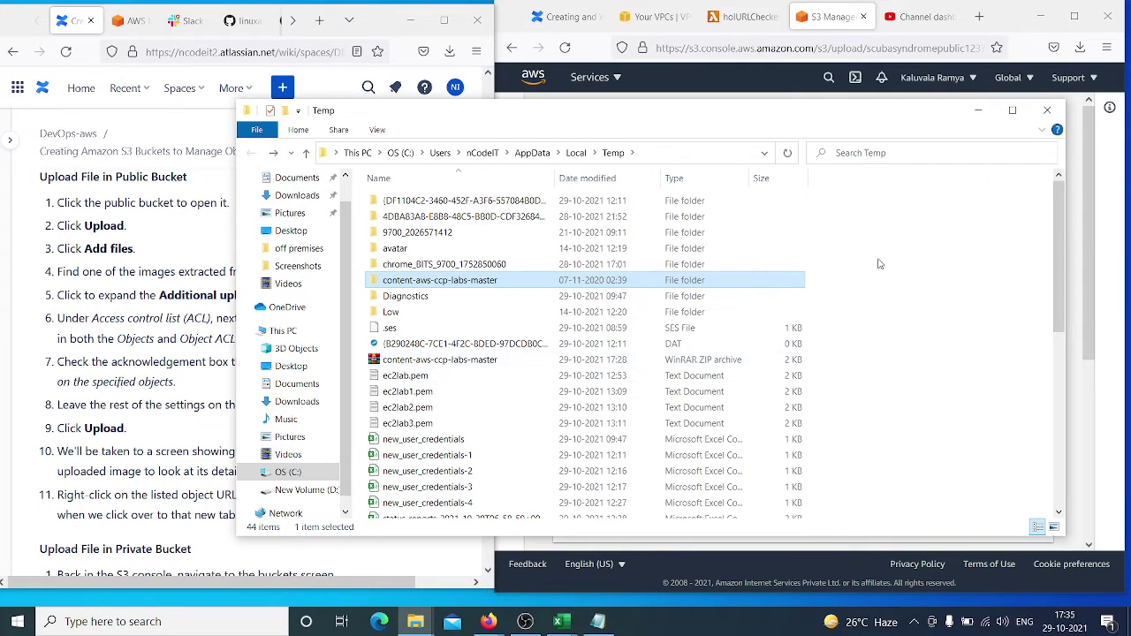
left_click(669, 362)
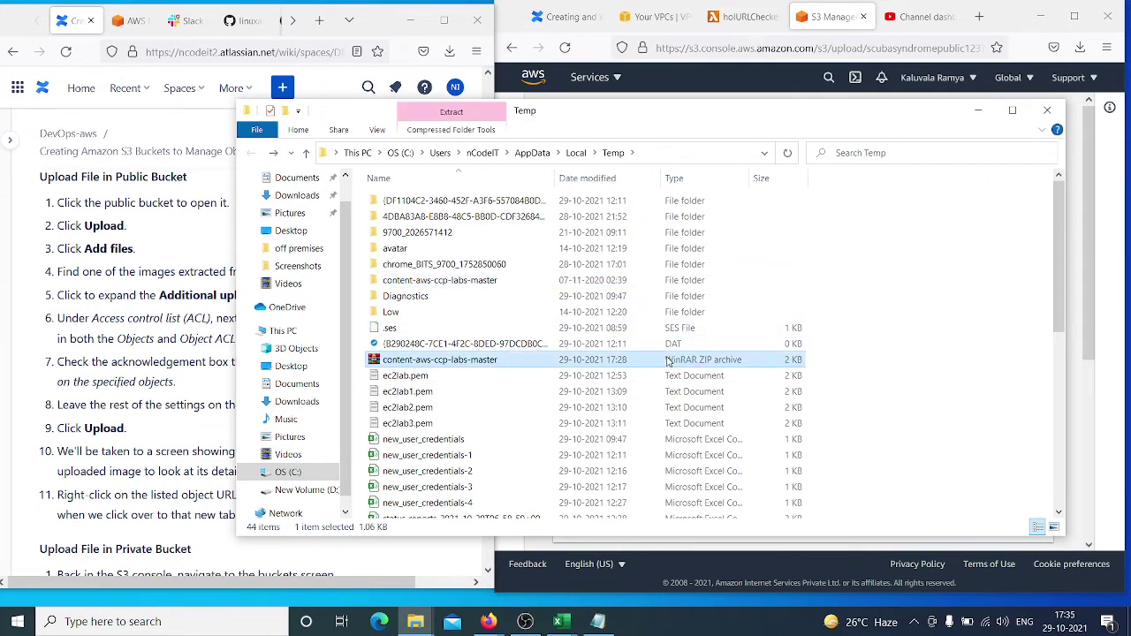
key("Delete")
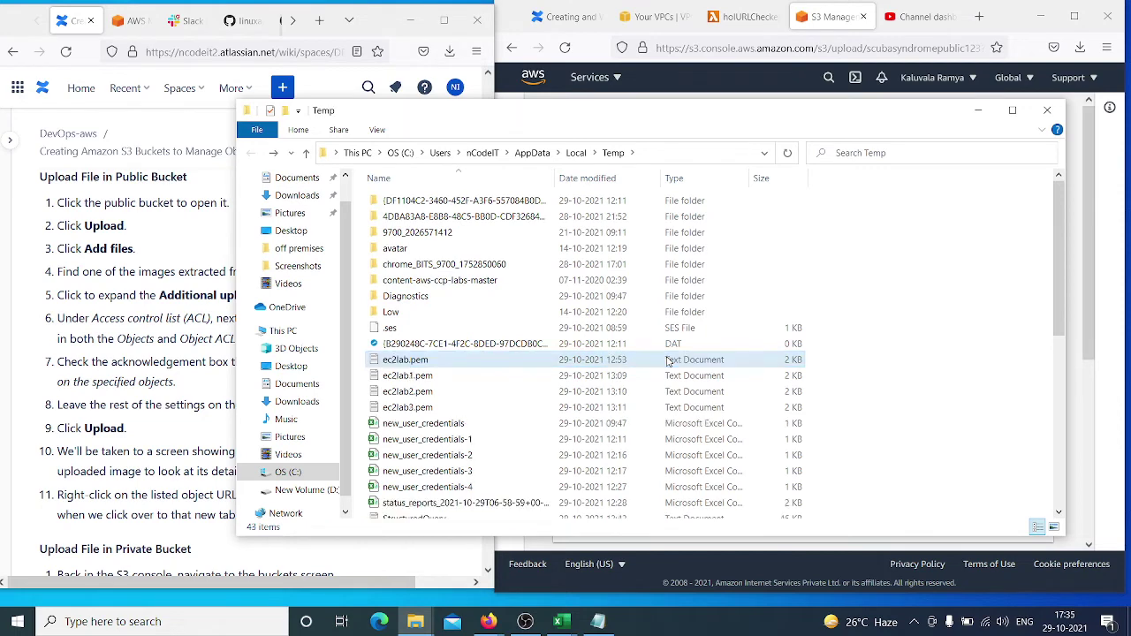
left_click(622, 282)
key("Delete")
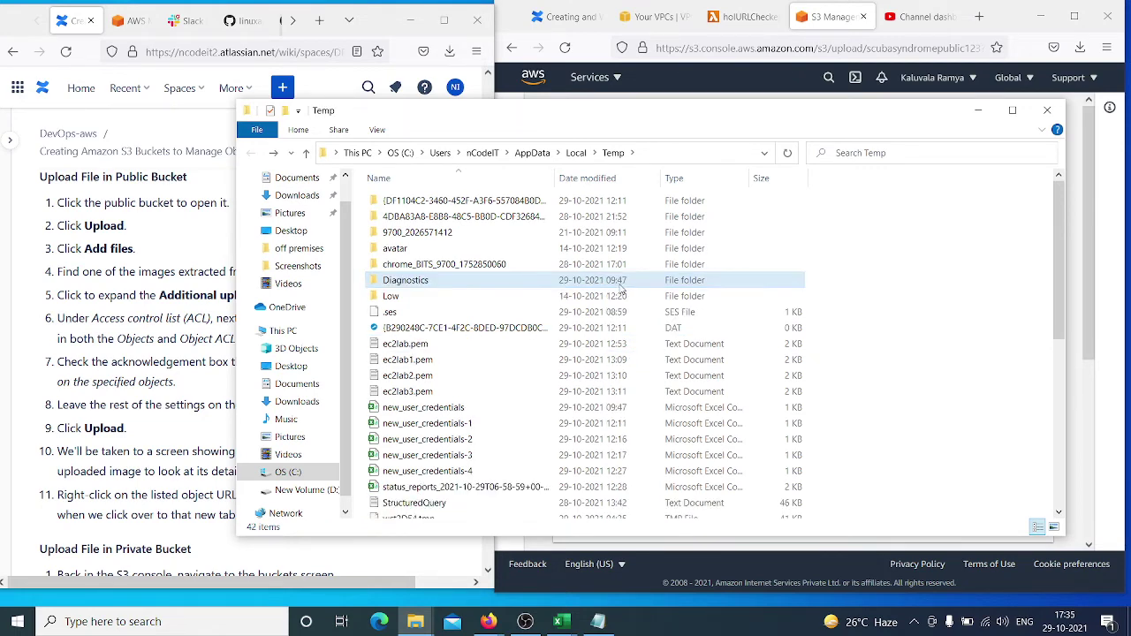
left_click(978, 111)
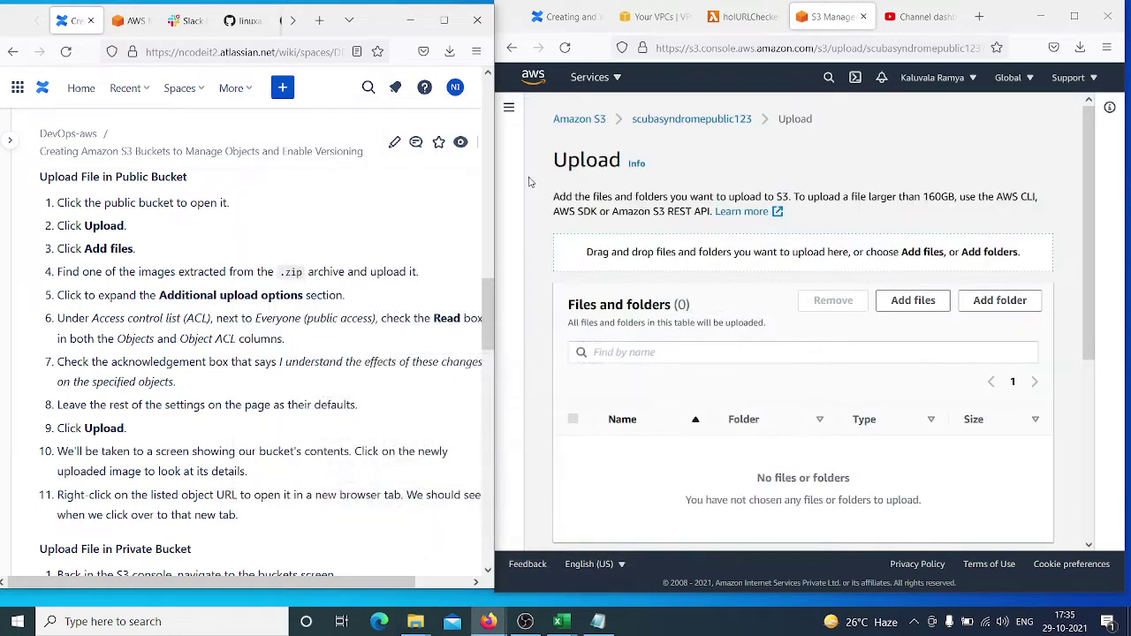
- Download the content-aws-ccp-labs repository as a ZIP from its GitHub page in the maximized browser and open it with WinRAR
scroll(141, 276, "up", 2)
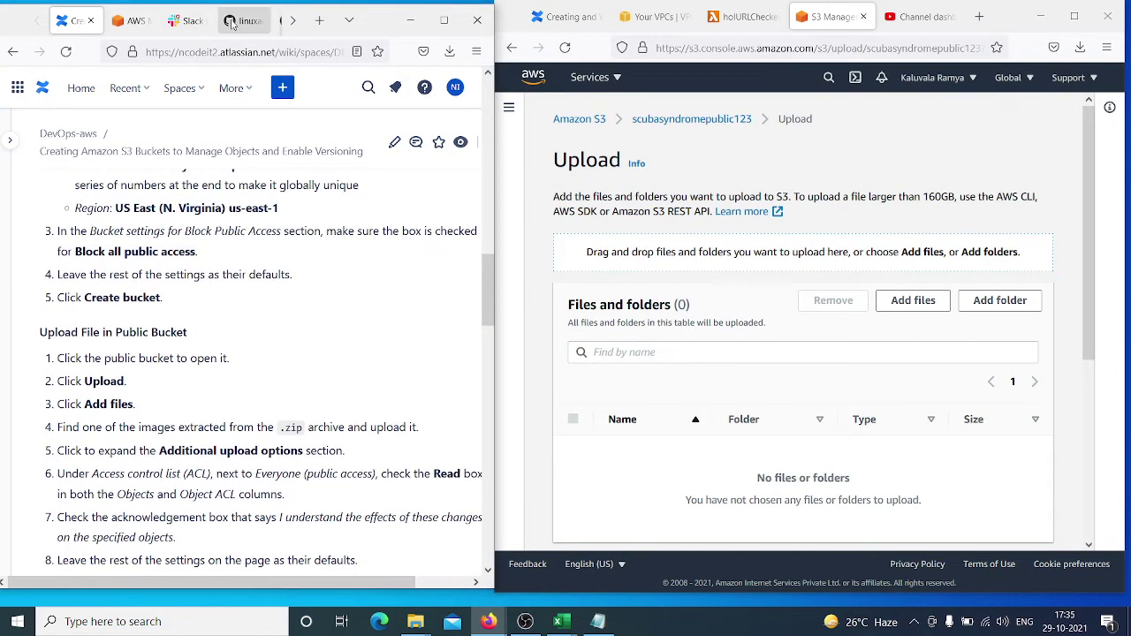
left_click(237, 20)
scroll(197, 404, "down", 3)
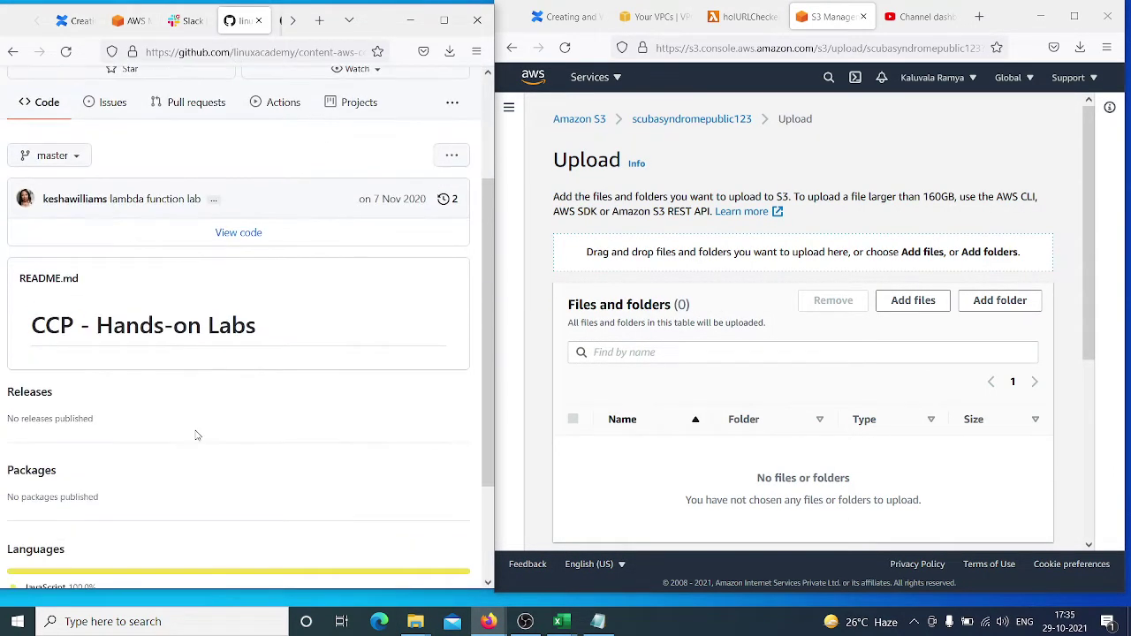
left_click(444, 19)
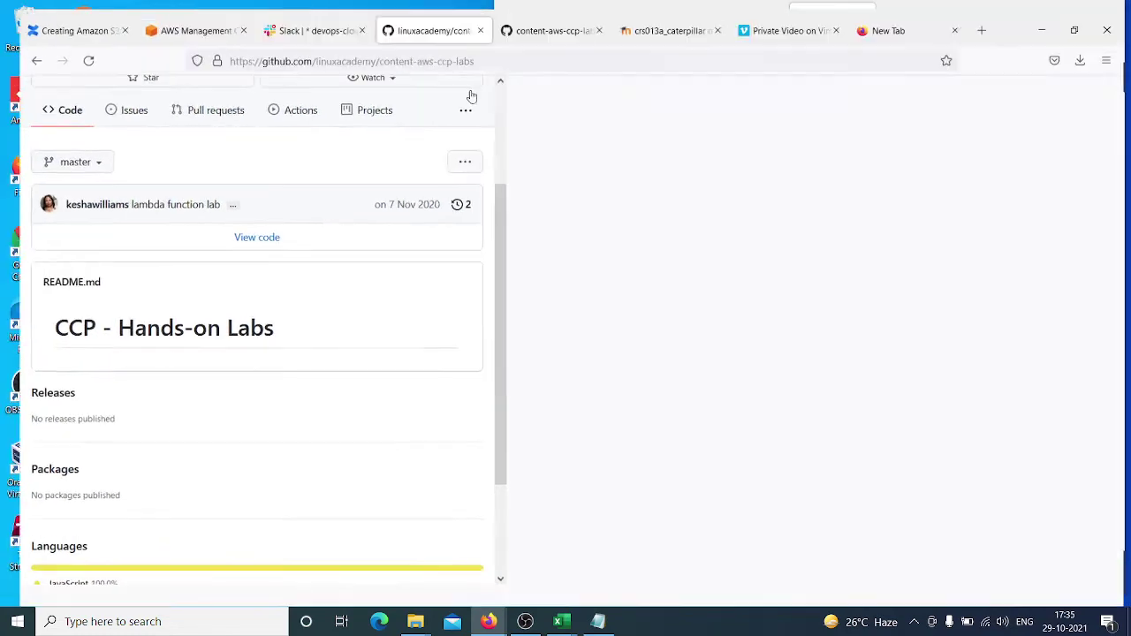
left_click(552, 371)
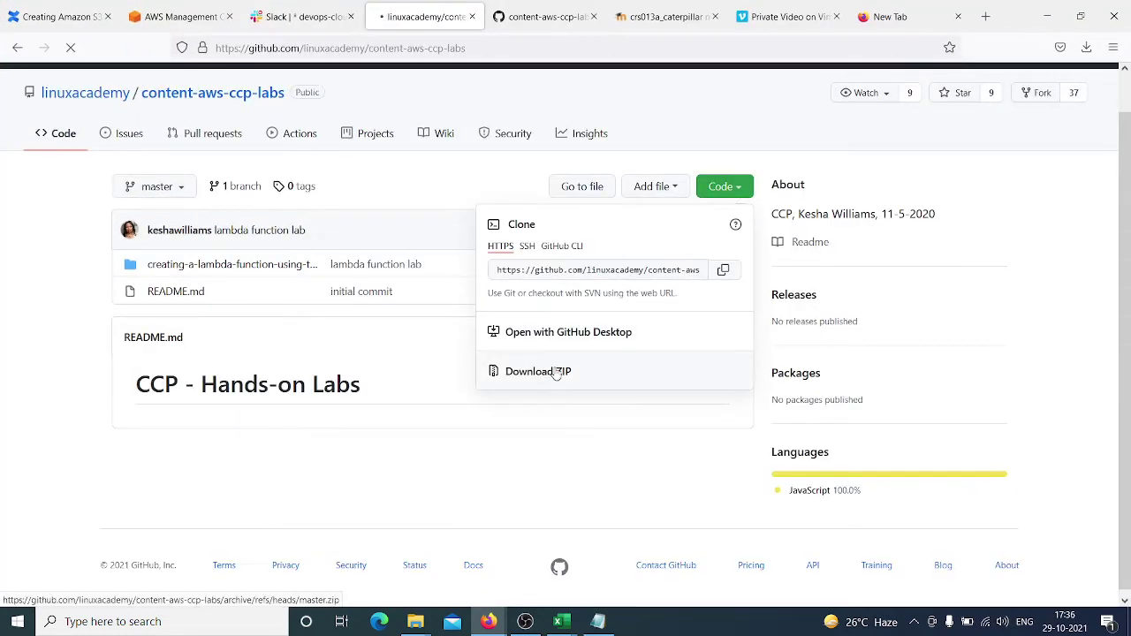
left_click(681, 397)
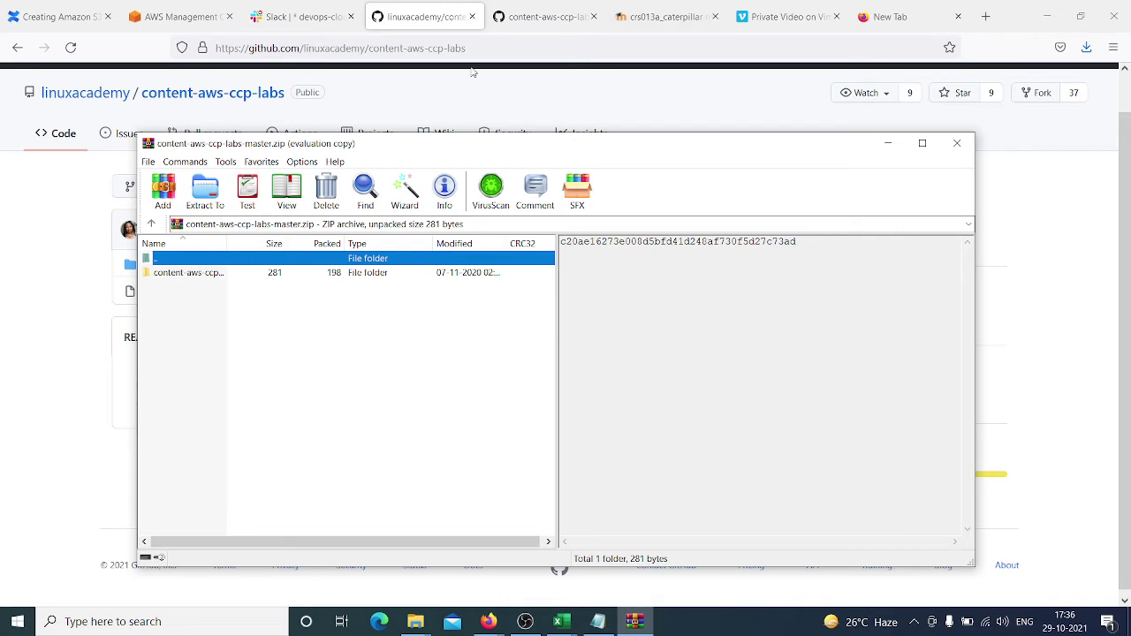
- Browse the archive to the Lambda function folder, try to open index.js, and close the archive
double_click(215, 274)
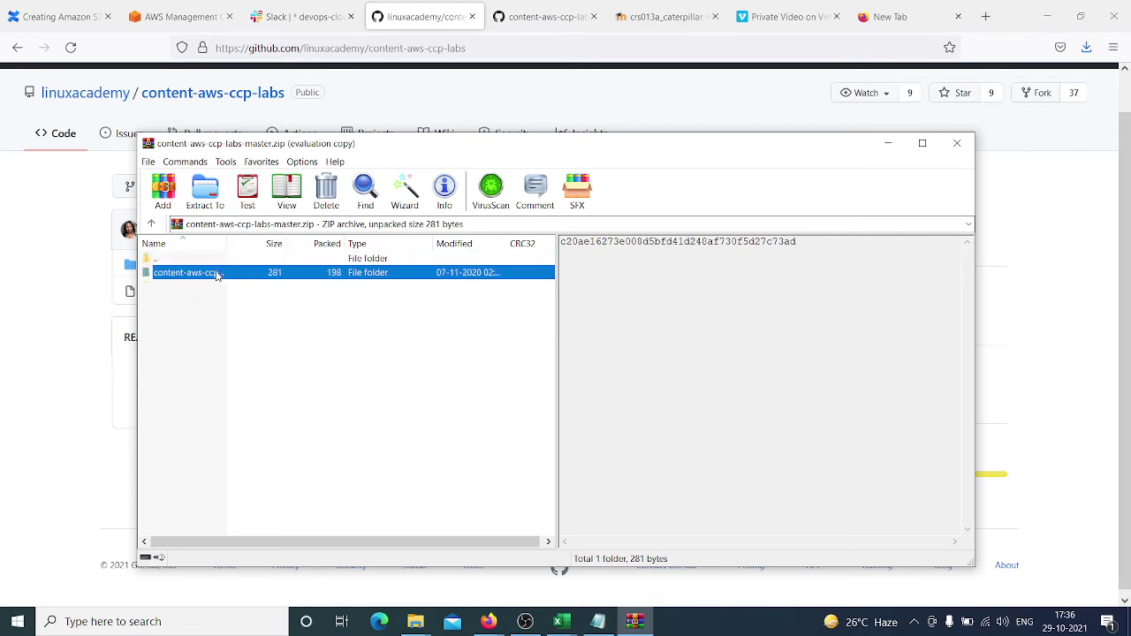
double_click(216, 274)
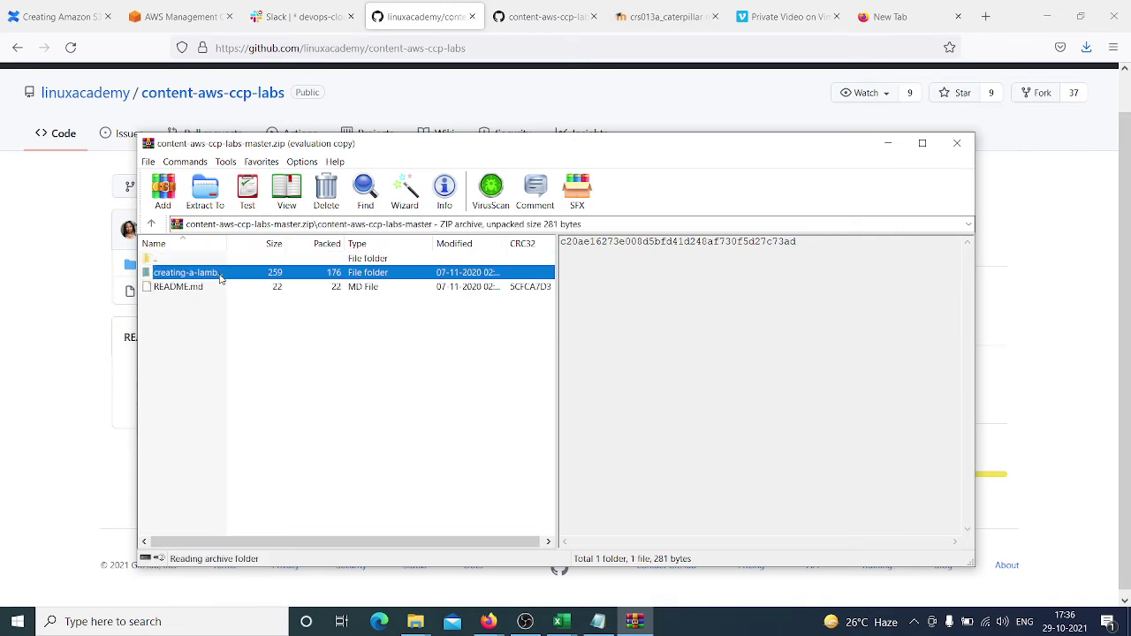
double_click(220, 274)
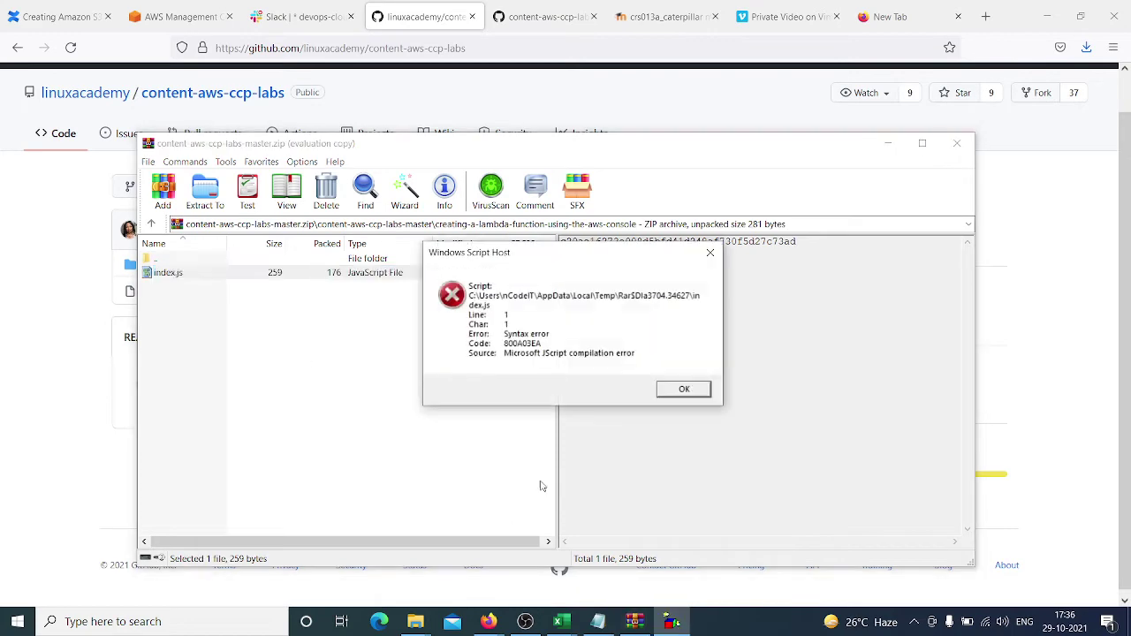
left_click(682, 389)
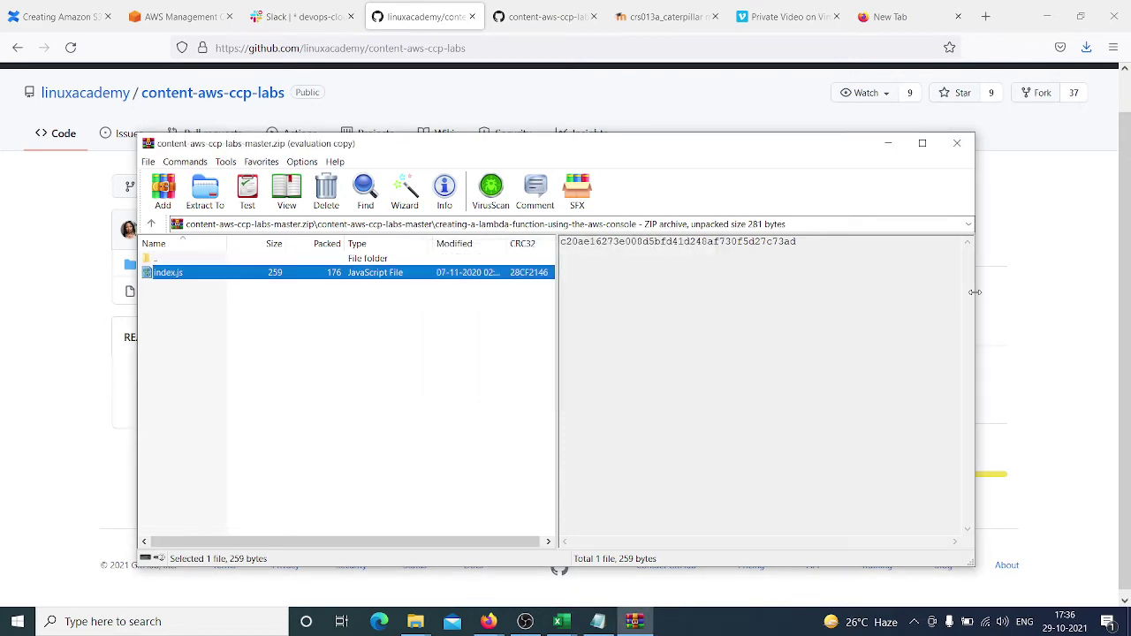
left_click(955, 145)
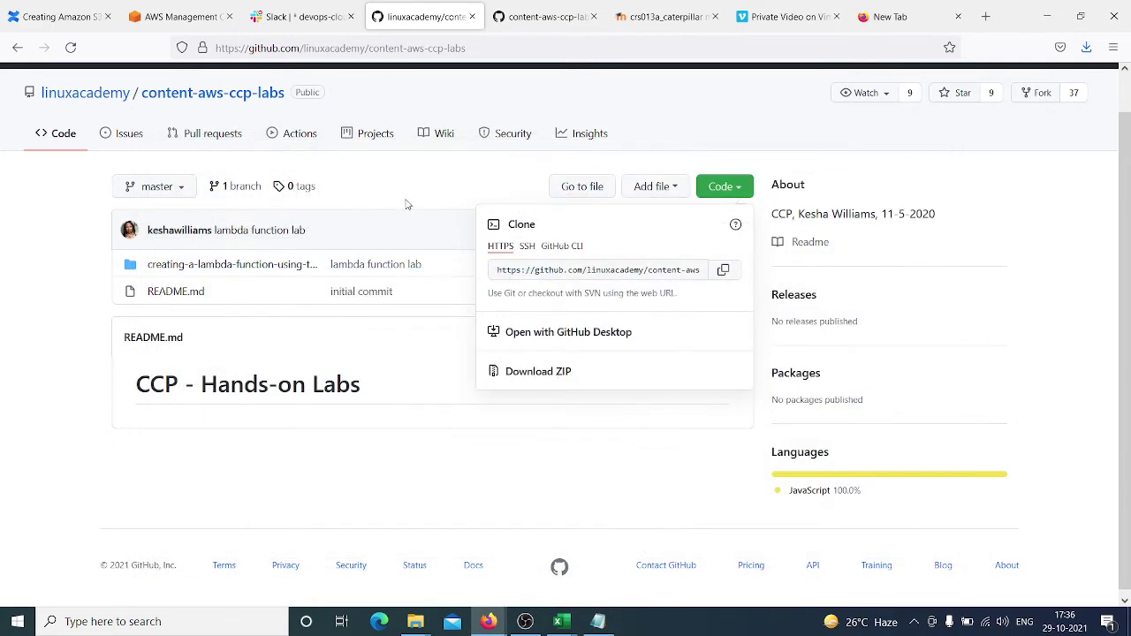
- Download the content-aws-ccp-labs repository as a ZIP from GitHub, choosing to save the file instead of opening it
left_click(536, 373)
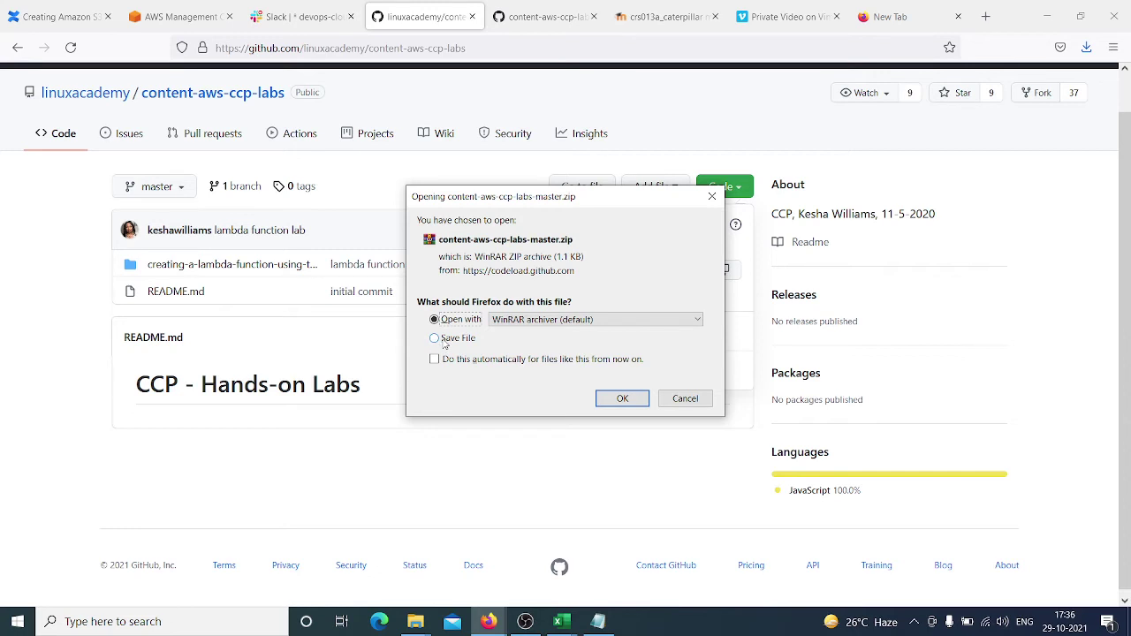
left_click(437, 339)
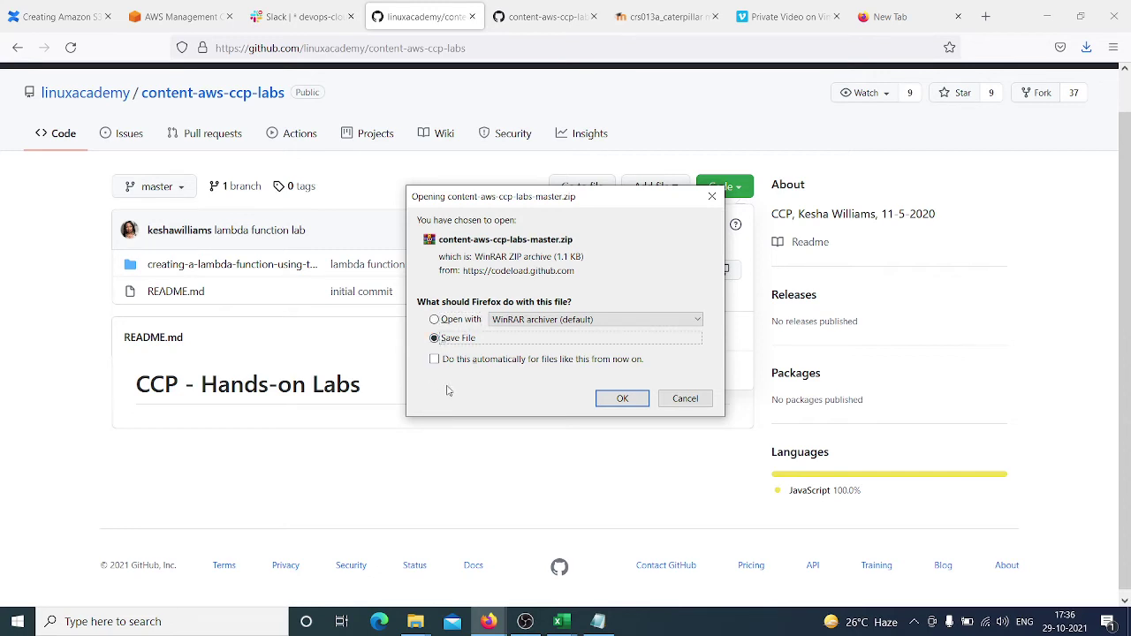
left_click(622, 403)
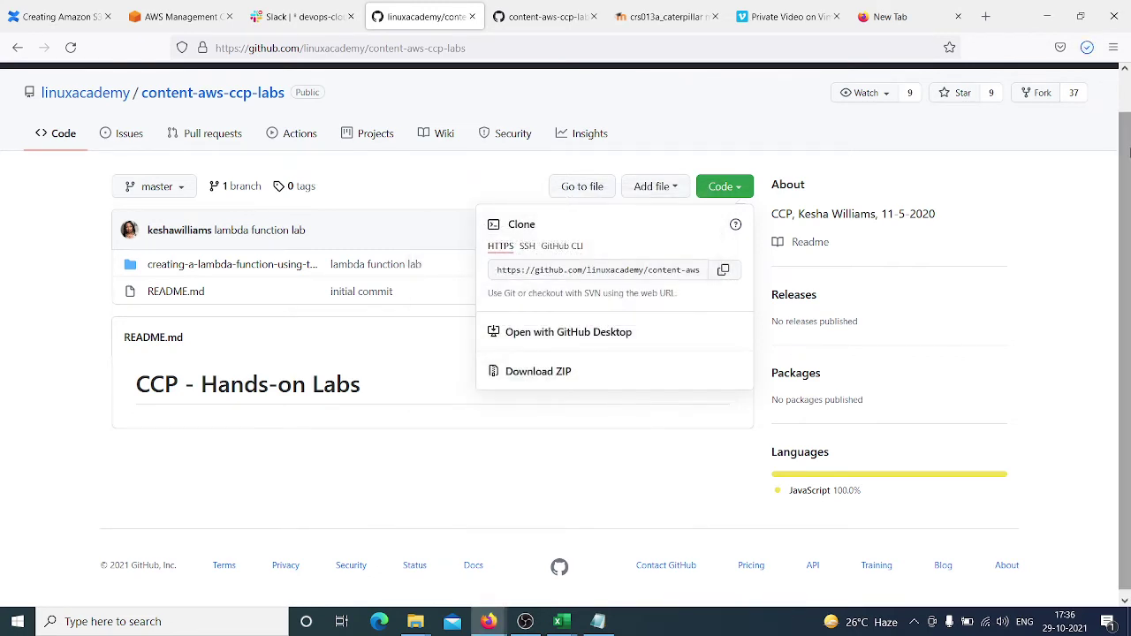
- Open the newly saved content-aws-ccp-labs-master.zip from the browser's download list
left_click(1085, 47)
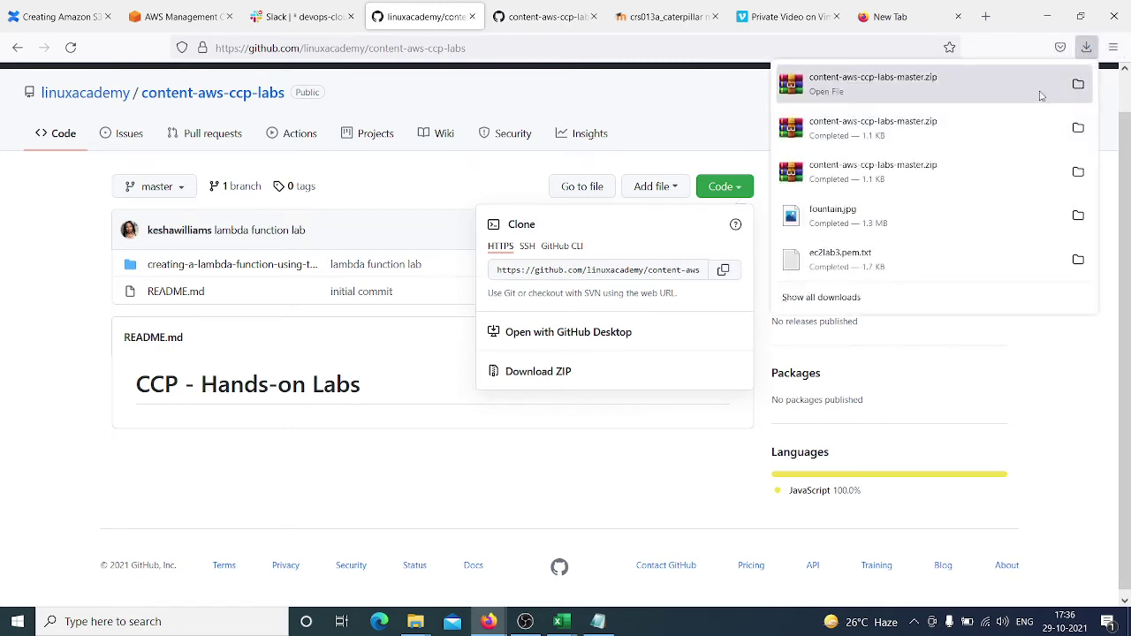
right_click(1005, 91)
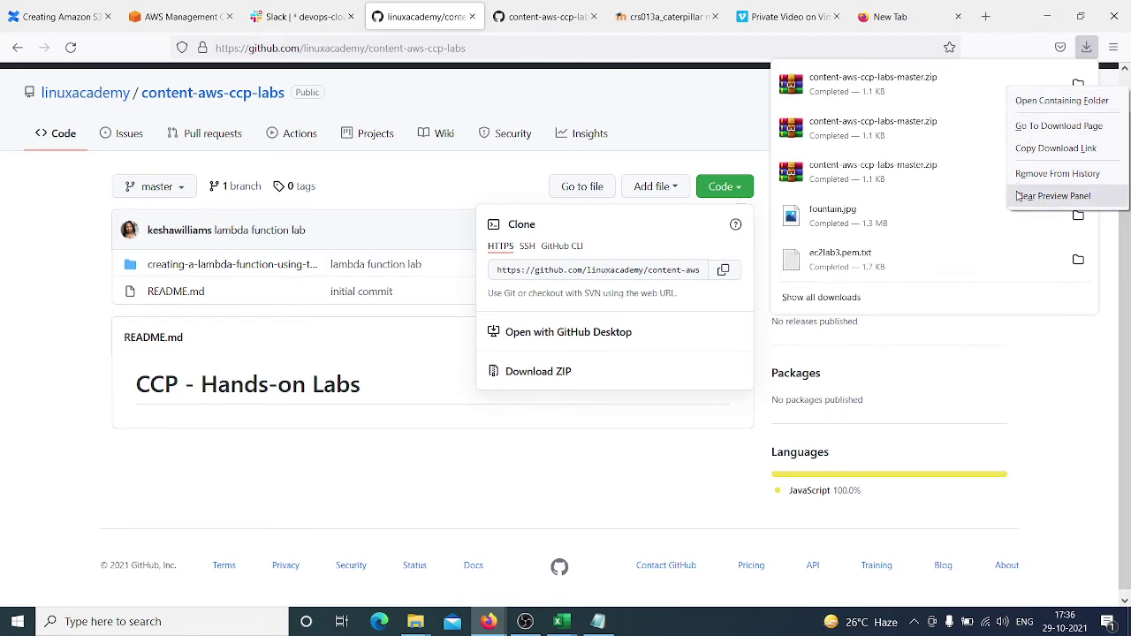
left_click(926, 106)
right_click(926, 106)
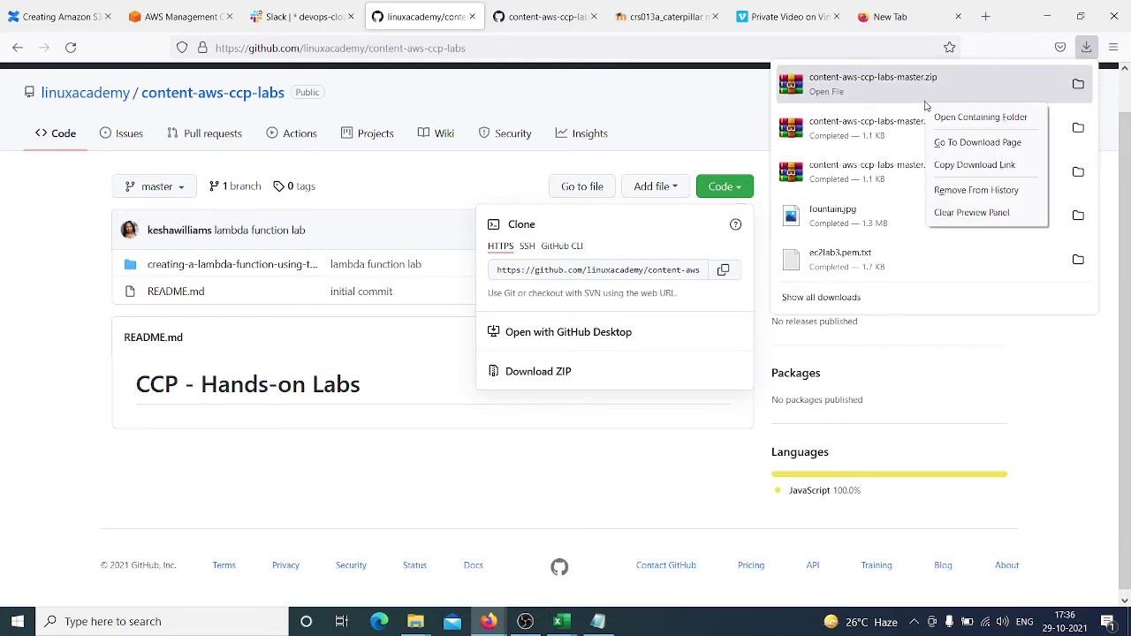
left_click(916, 89)
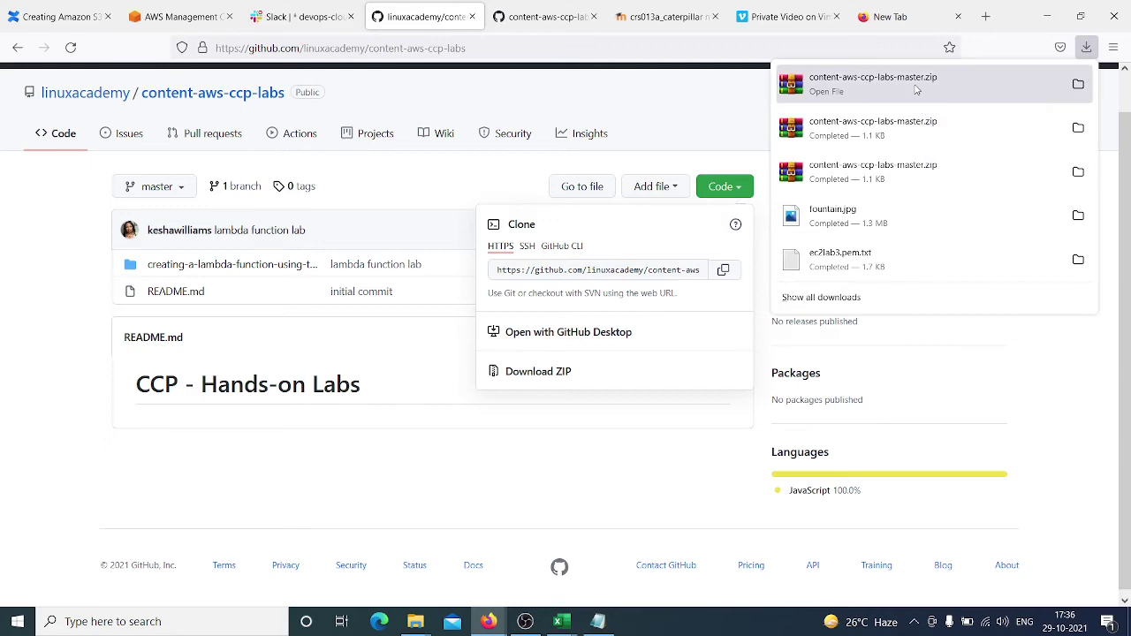
left_click(916, 84)
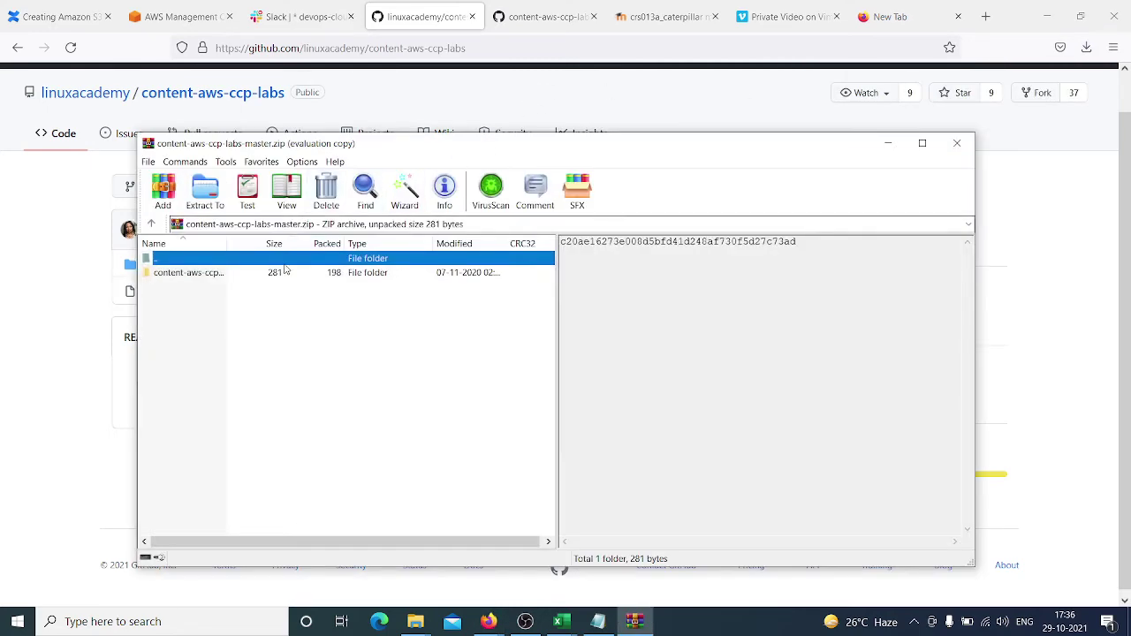
- Extract the content-aws-ccp-labs-master folder from the archive into the off premises folder on the Desktop
right_click(293, 275)
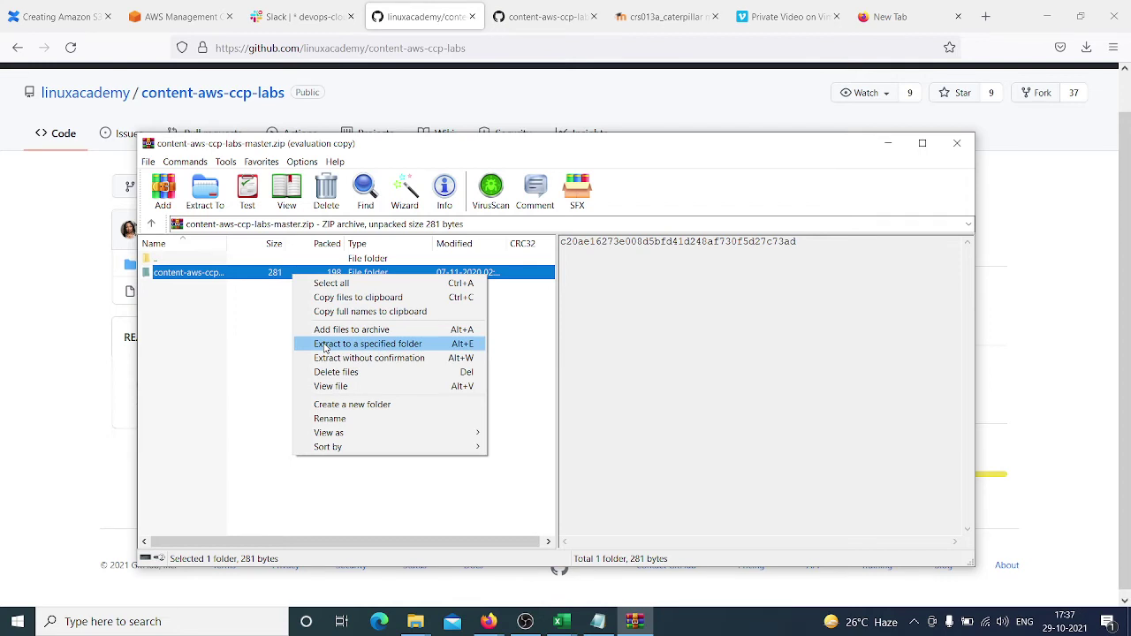
left_click(324, 344)
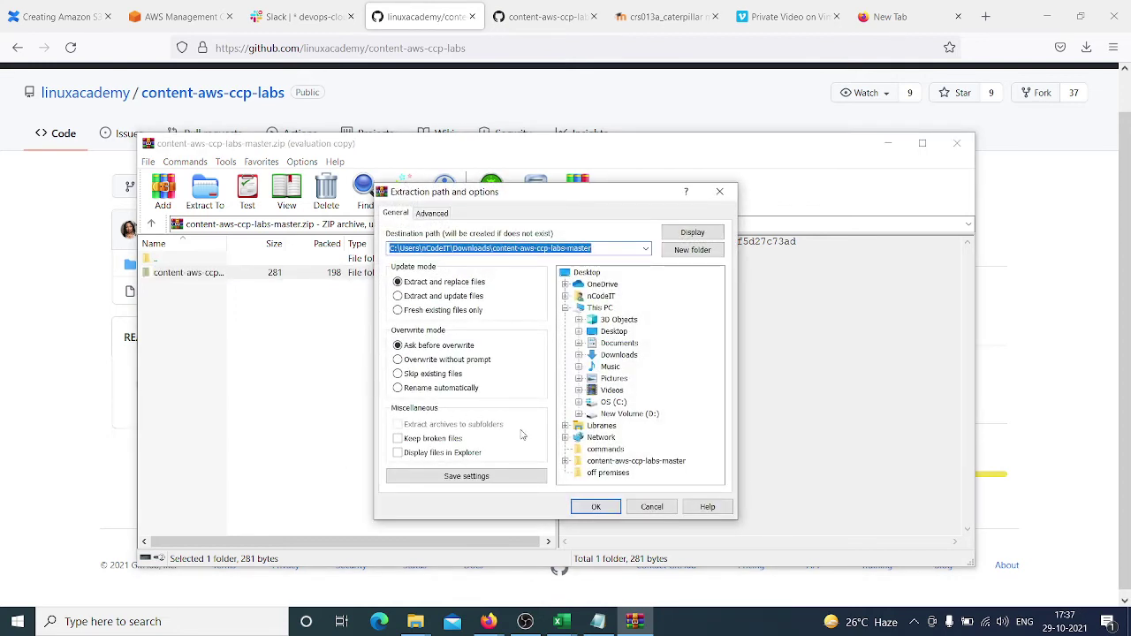
left_click(598, 334)
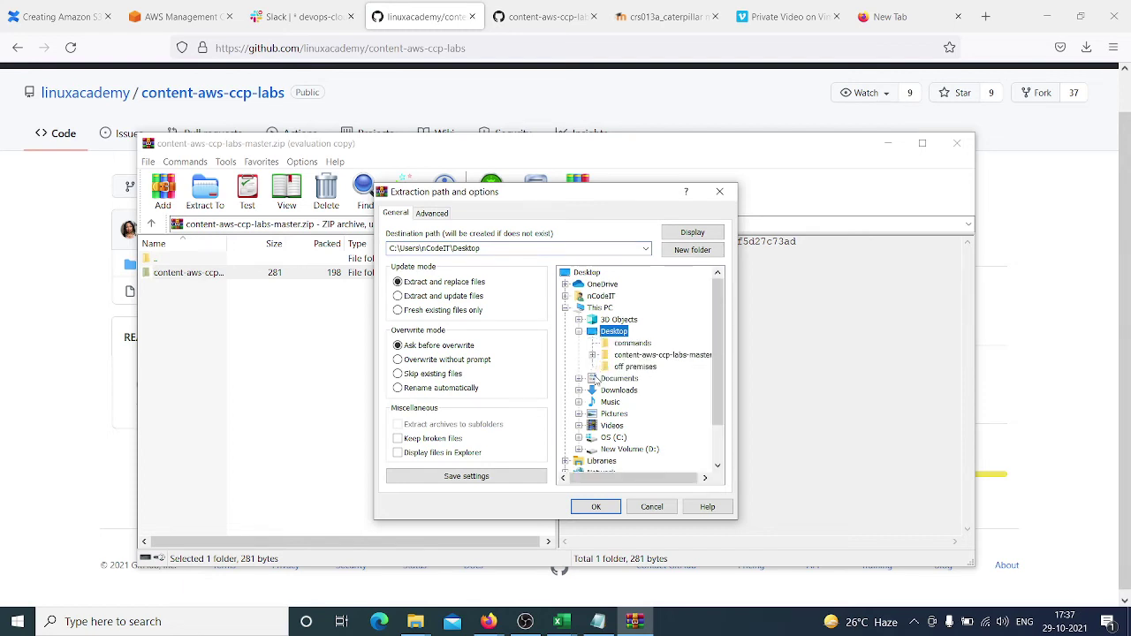
left_click(634, 367)
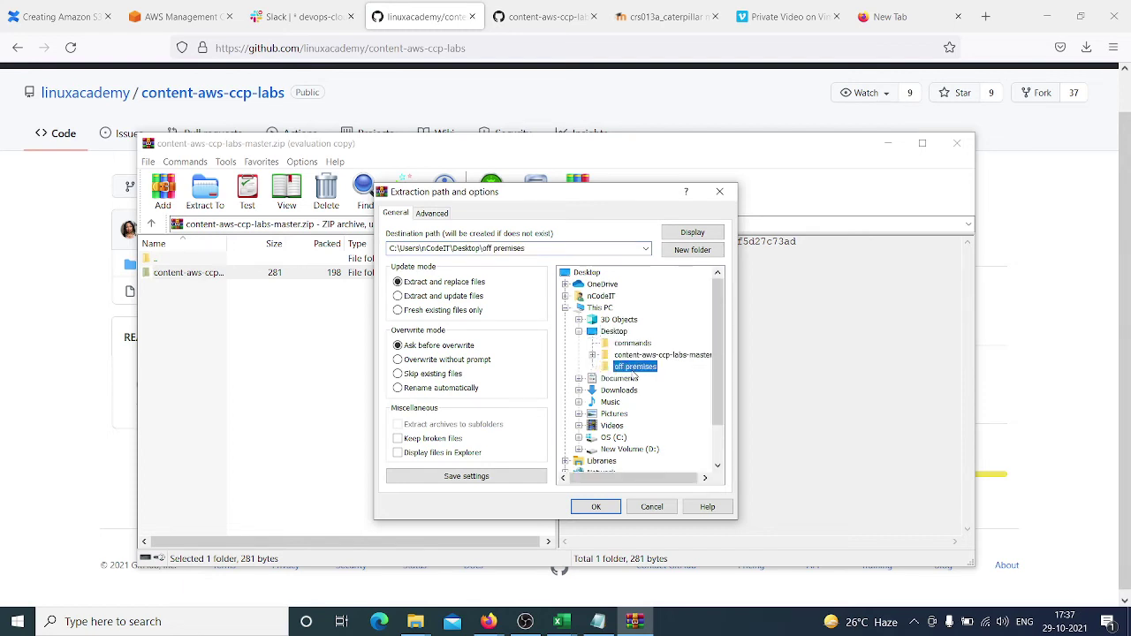
left_click(590, 506)
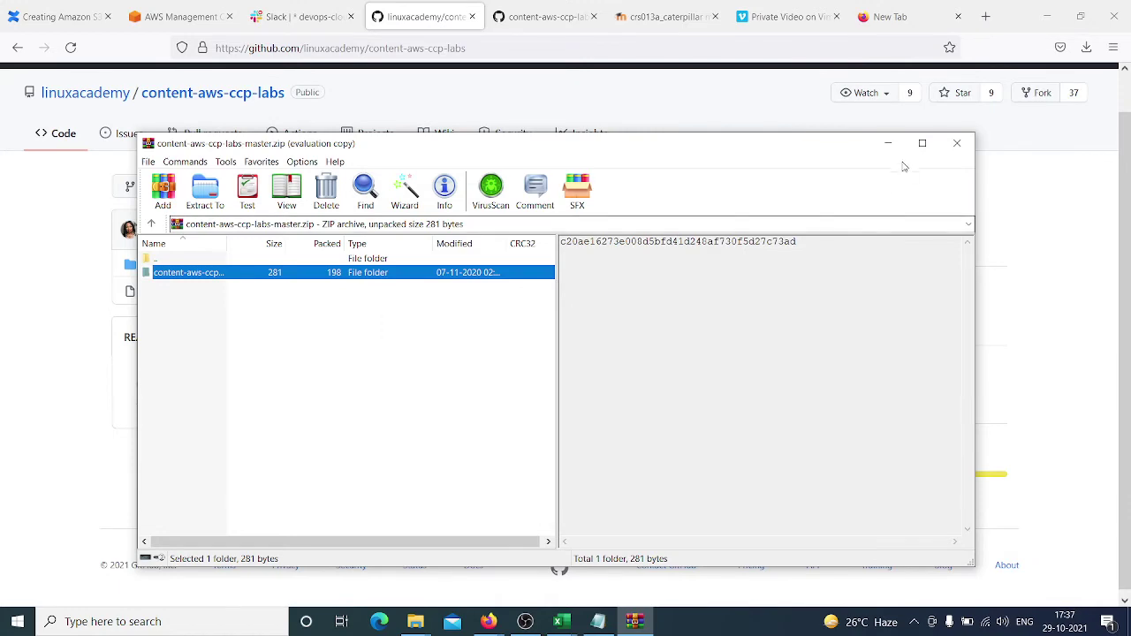
- Minimize the archive and GitHub windows, browse the off premises folder to the extracted Lambda function subfolder, and try to open the index JavaScript file
left_click(888, 142)
left_click(1057, 9)
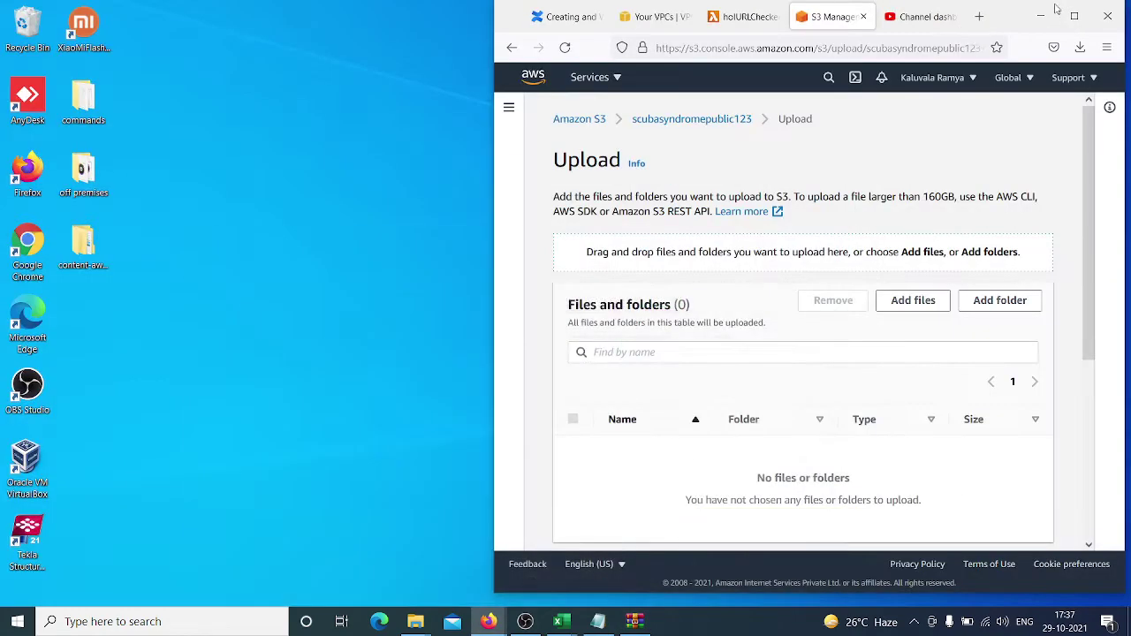
double_click(83, 169)
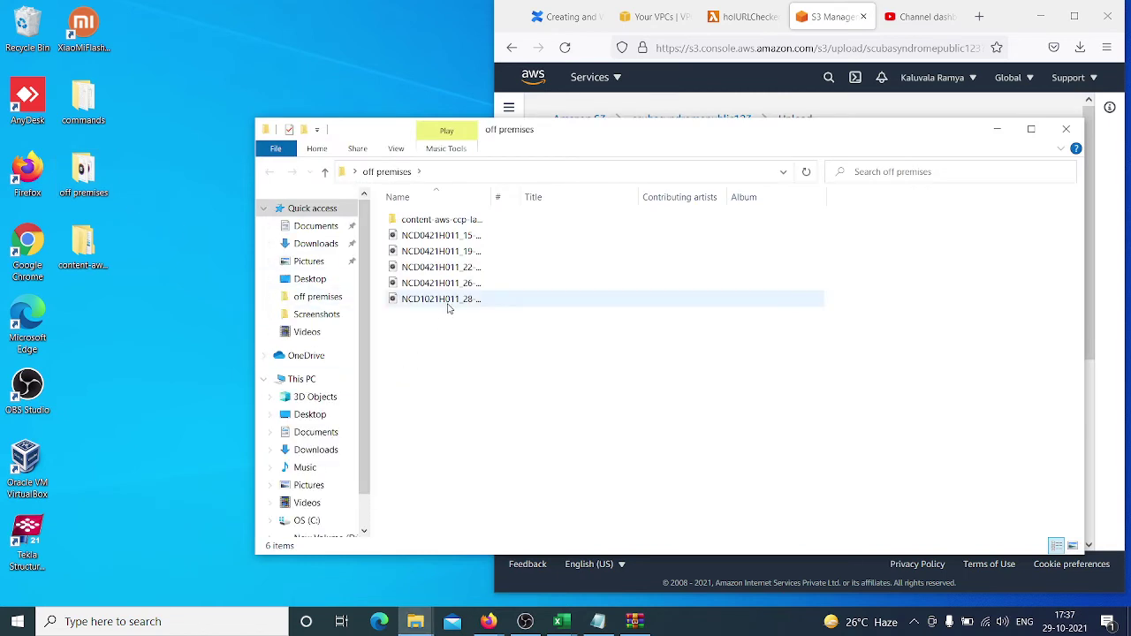
left_click(477, 221)
double_click(477, 221)
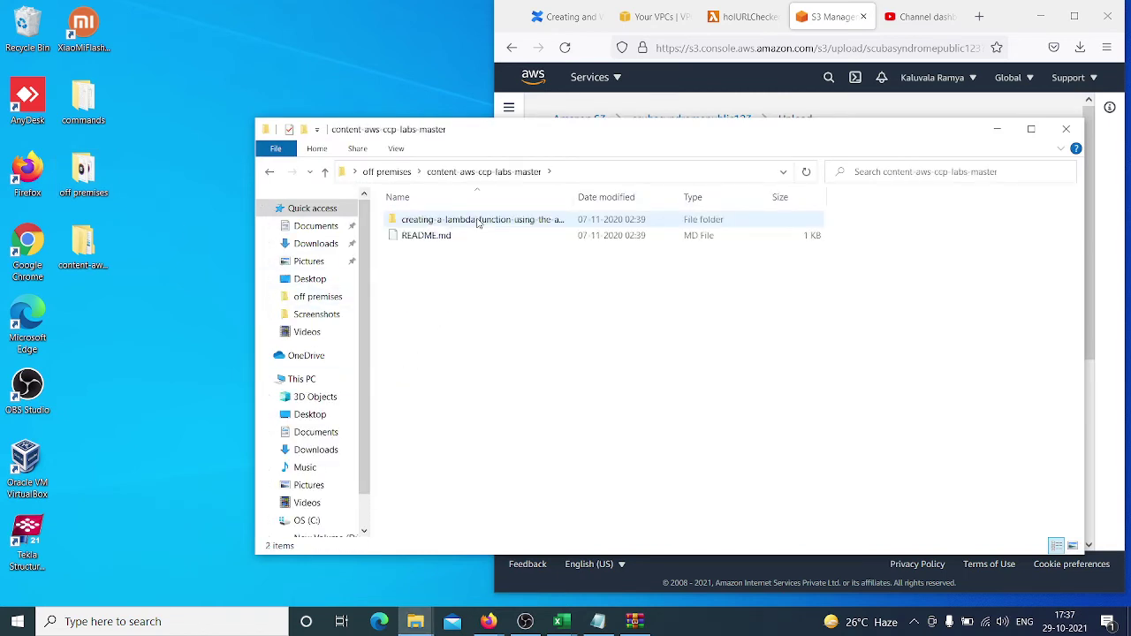
double_click(477, 221)
double_click(477, 221)
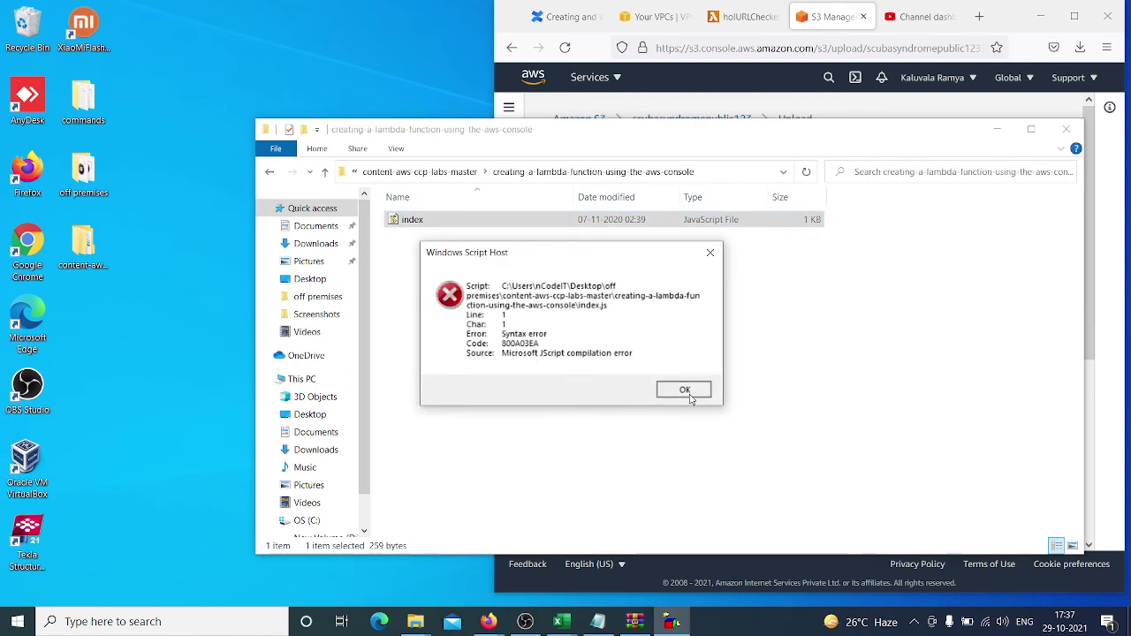
left_click(684, 391)
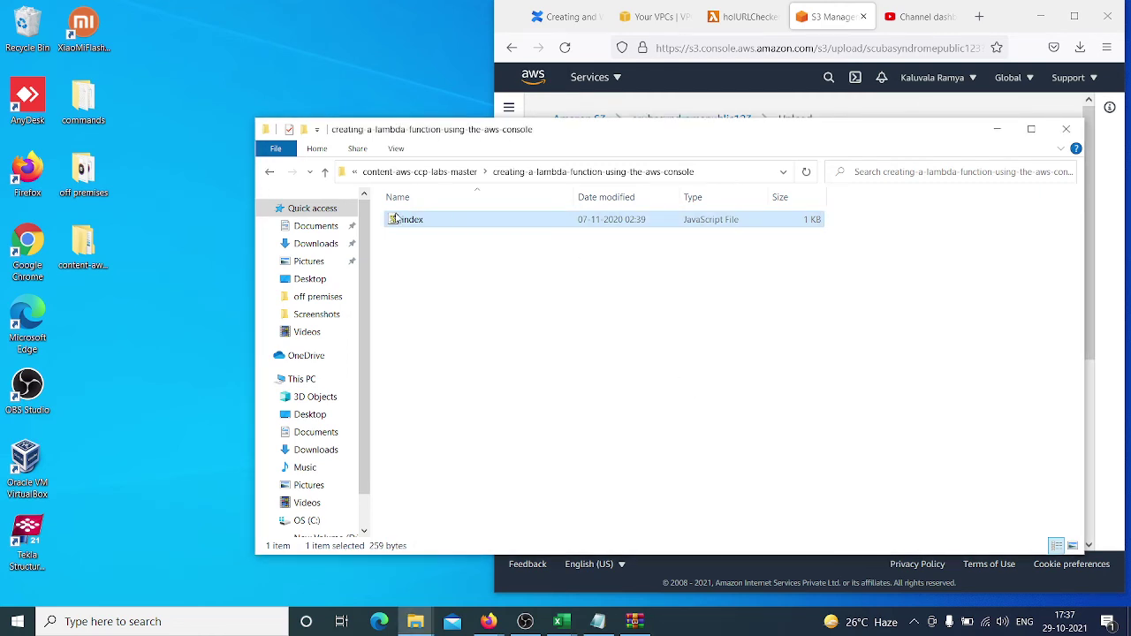
- Check the available options for opening the index JavaScript file, and close the folder window
double_click(395, 216)
right_click(417, 226)
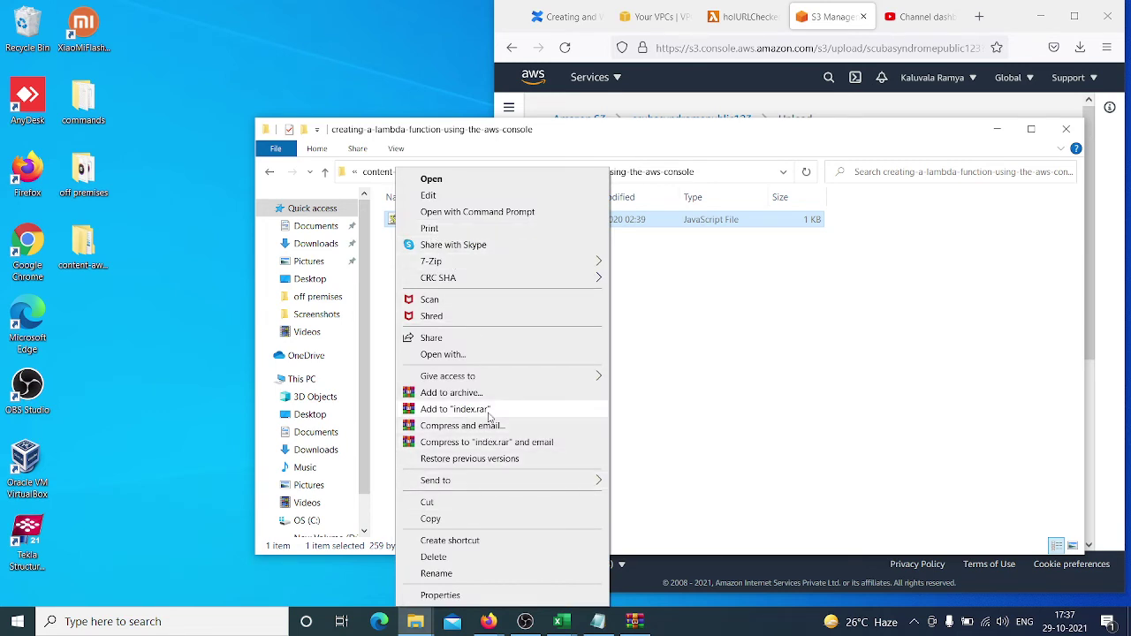
left_click(702, 431)
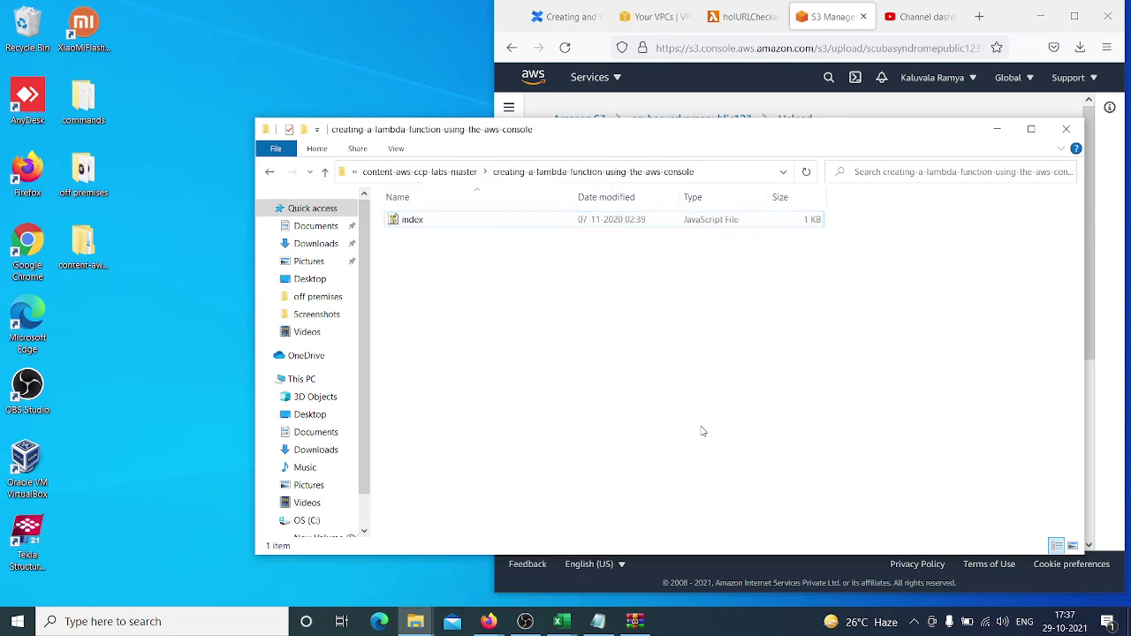
left_click(504, 219)
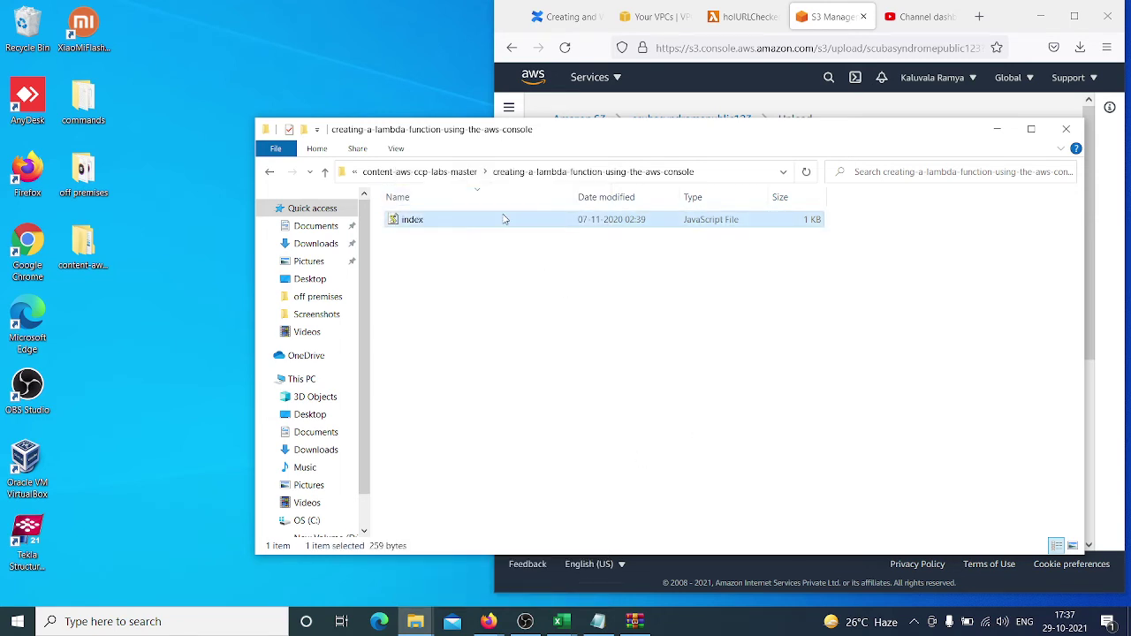
right_click(504, 219)
left_click(914, 427)
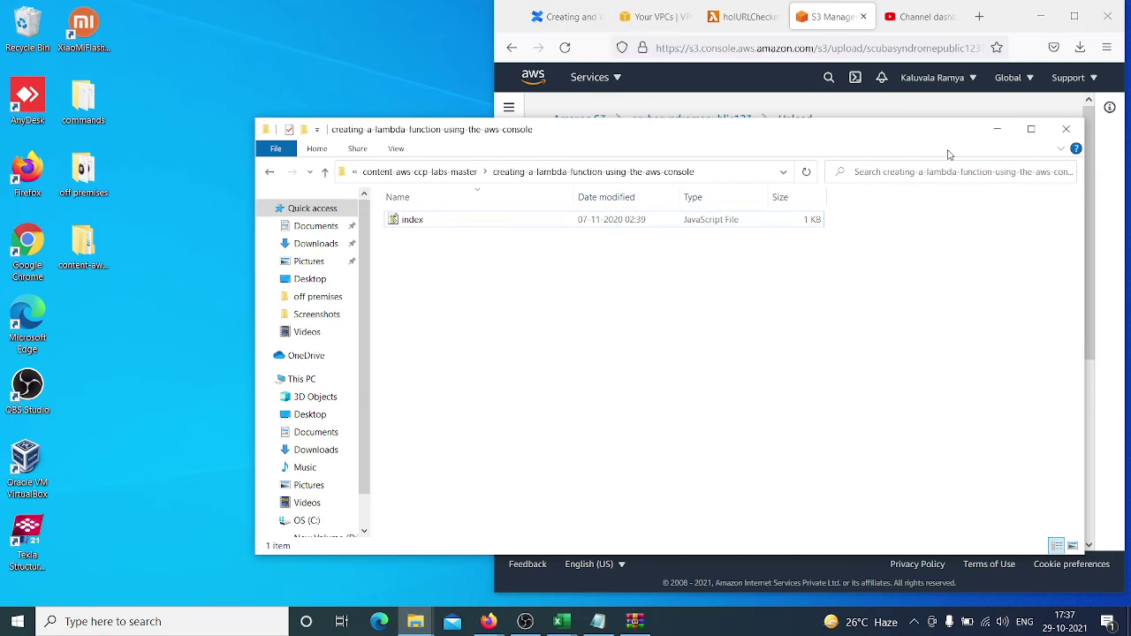
left_click(1065, 129)
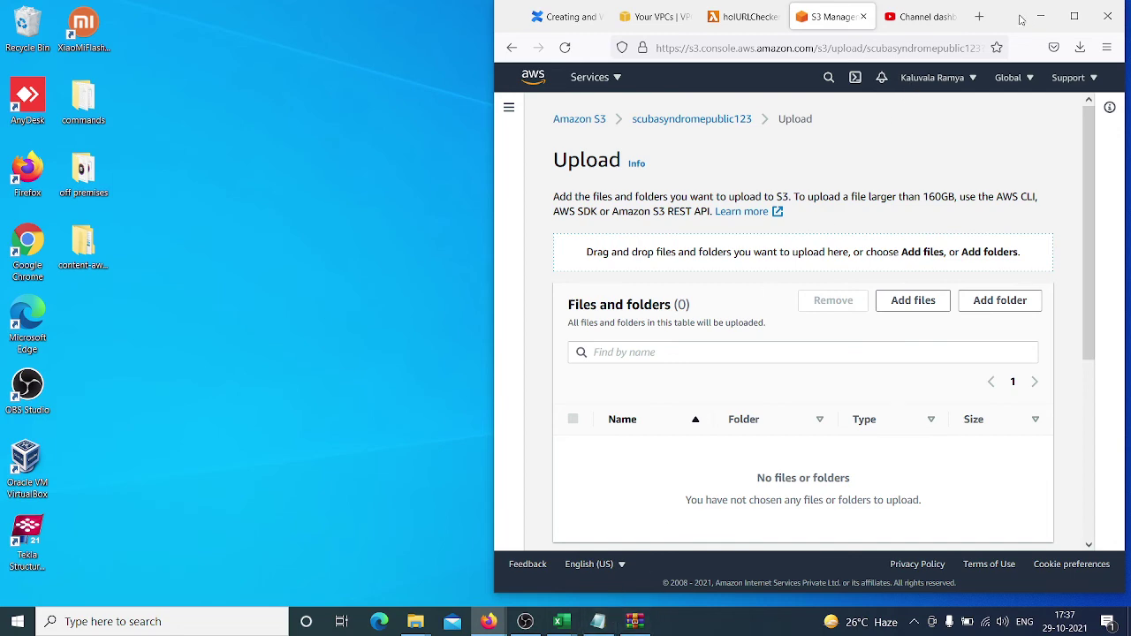
- Bring back the GitHub repository window and restore it down beside the S3 upload window
mouse_move(1021, 20)
left_mouse_down()
mouse_move(988, 56)
mouse_move(1025, 41)
left_mouse_up()
mouse_move(481, 627)
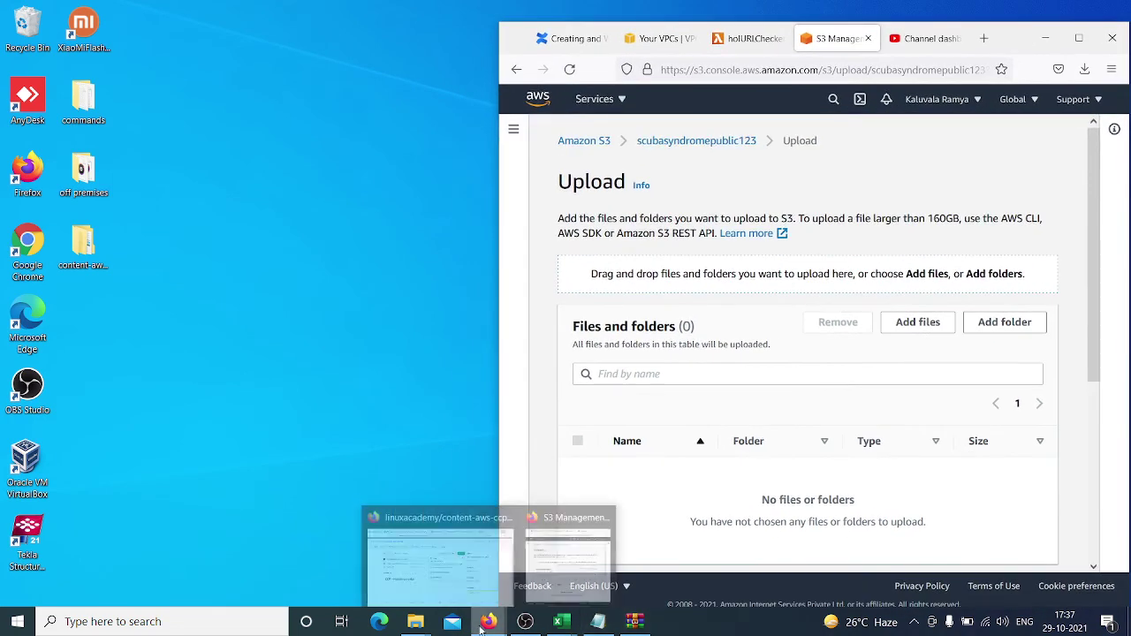
left_click(447, 564)
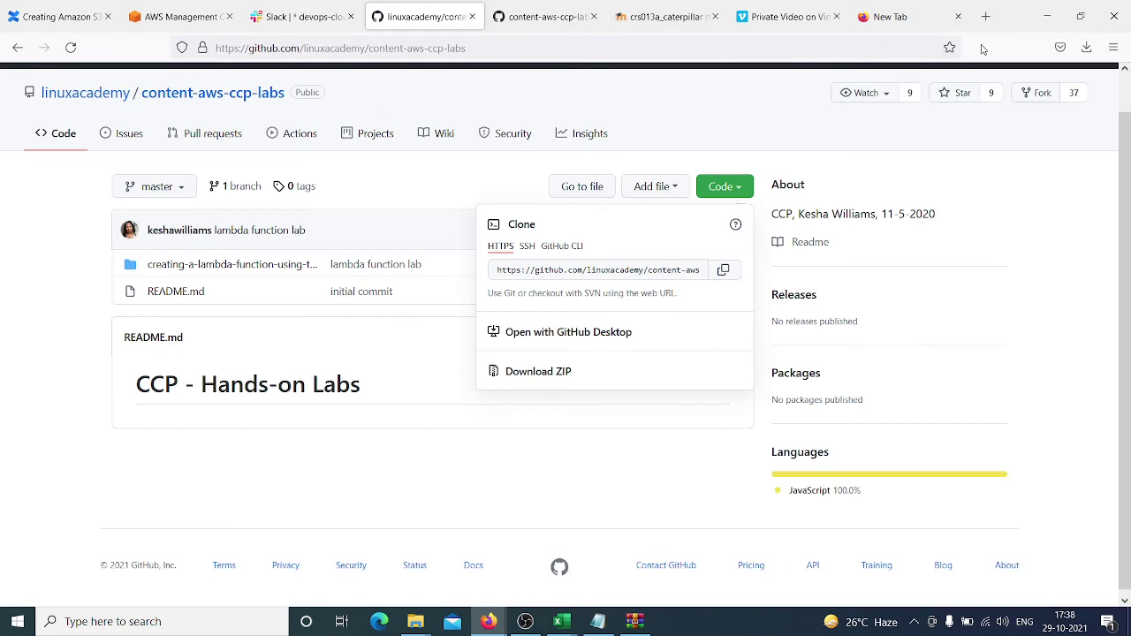
left_click(1080, 16)
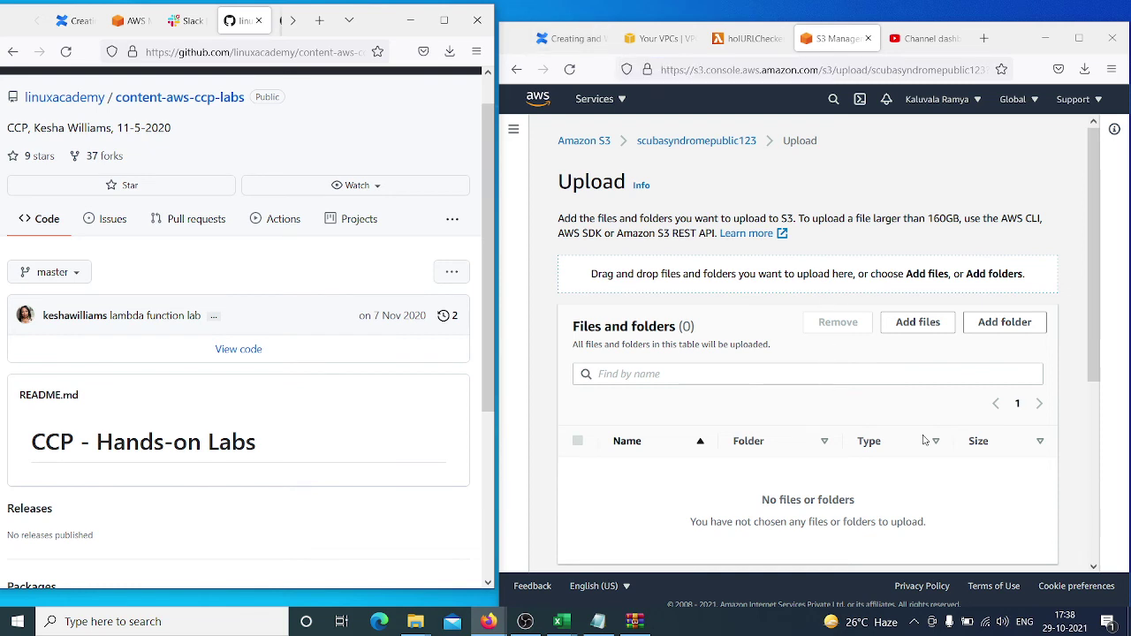
left_click(989, 623)
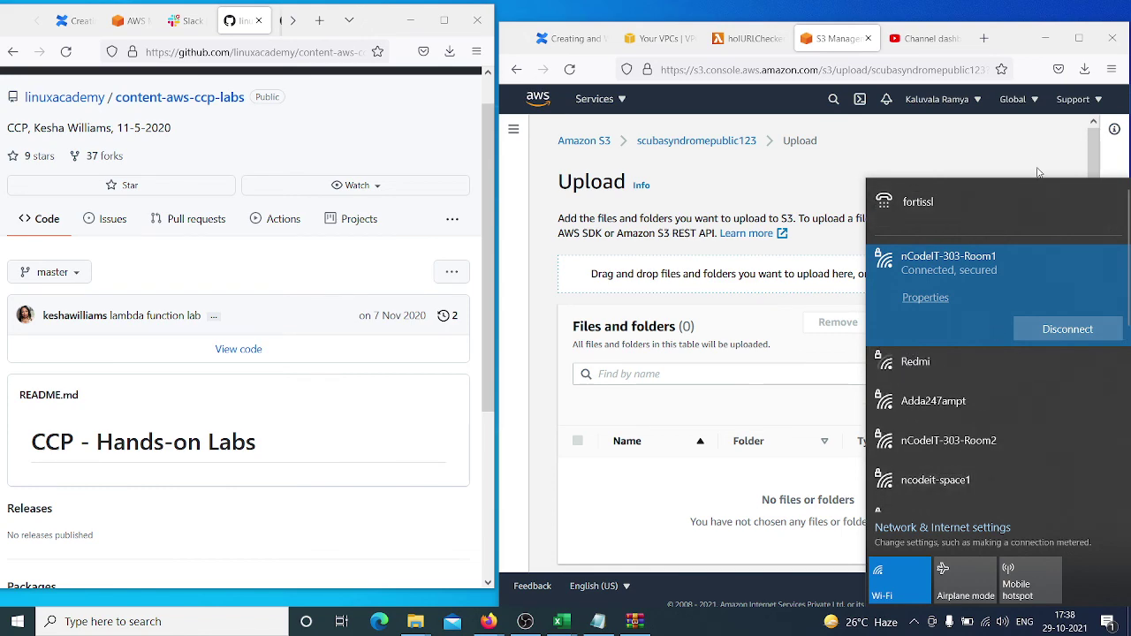
left_click(1121, 175)
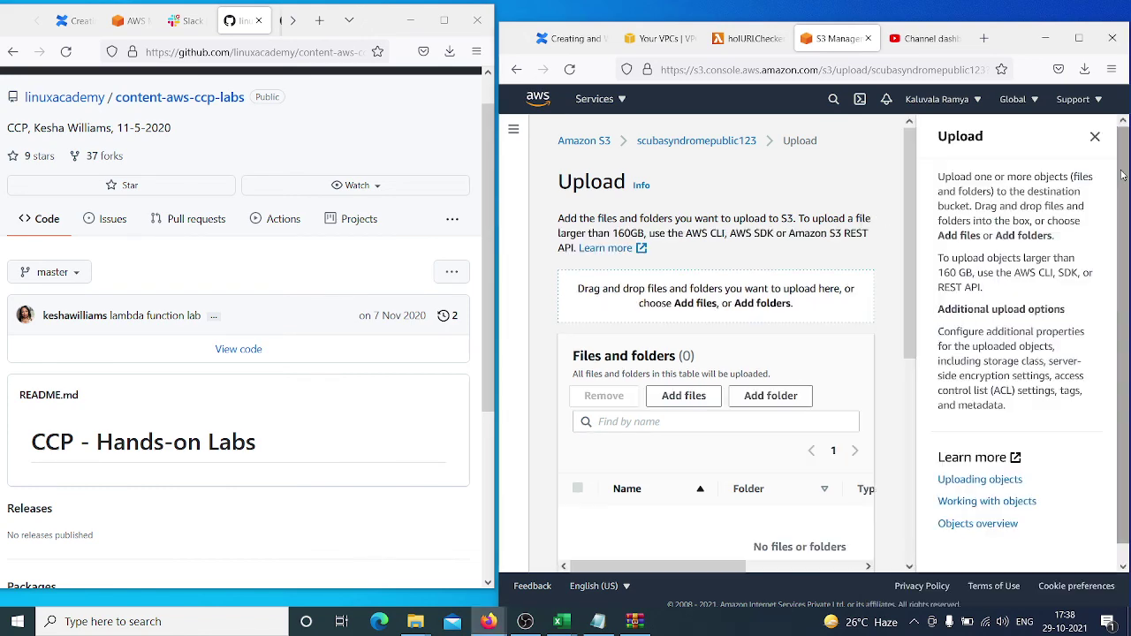
left_click(525, 621)
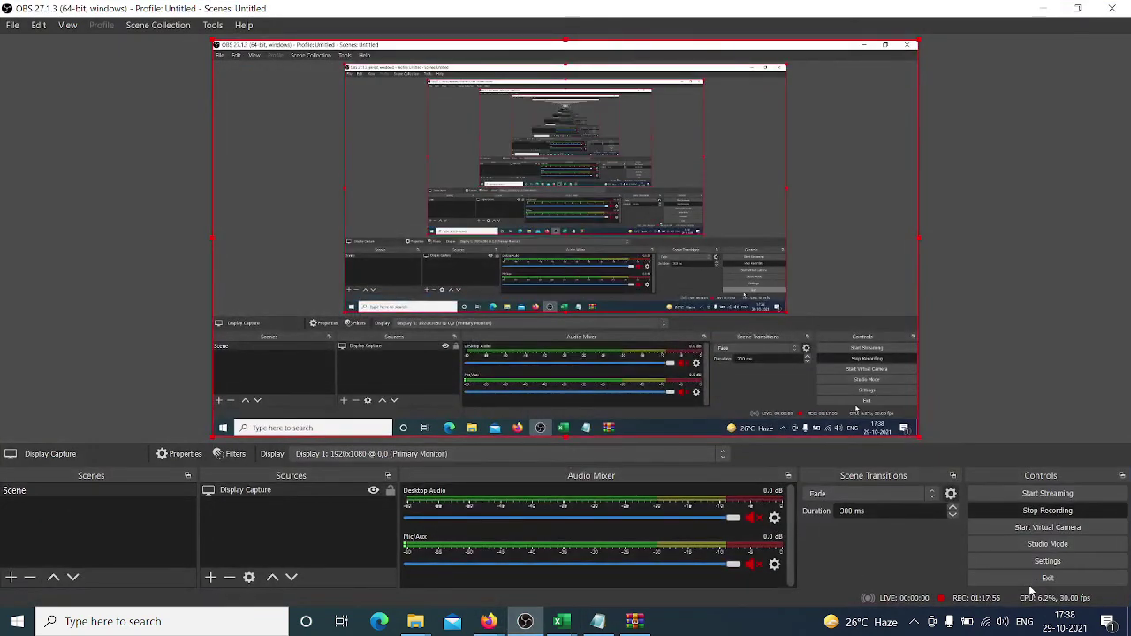